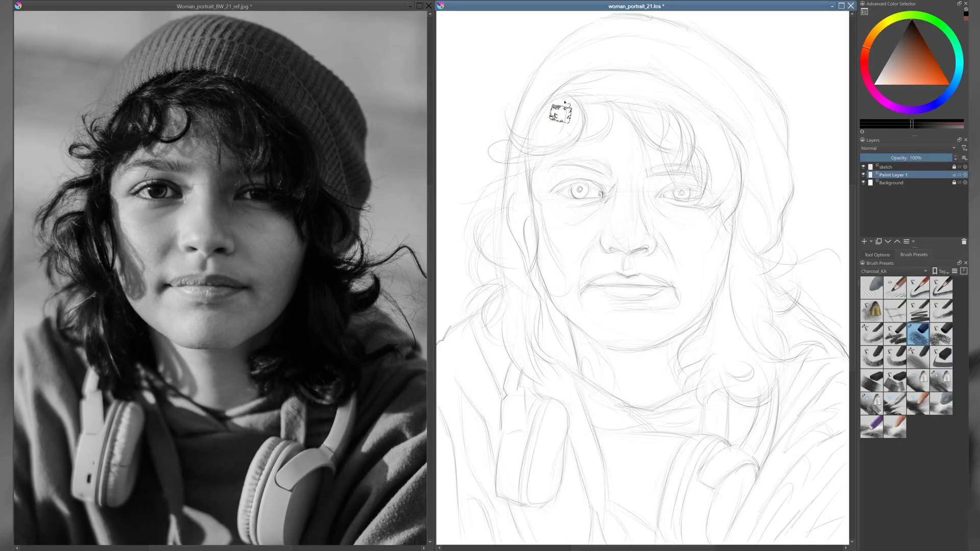
- Block in the hair, the hoodie and the shadowed half of the face with broad charcoal strokes over the sketch
mouse_move(558, 109)
mouse_down()
mouse_move(527, 225)
mouse_move(509, 355)
mouse_move(575, 366)
mouse_move(525, 326)
mouse_move(582, 439)
mouse_move(577, 496)
mouse_move(539, 523)
mouse_move(464, 518)
mouse_up()
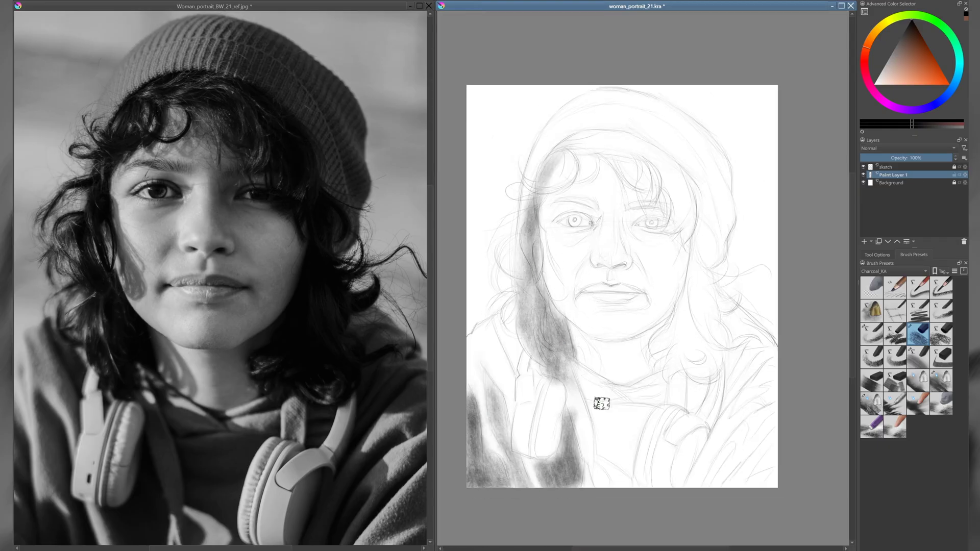
drag(597, 400, 642, 460)
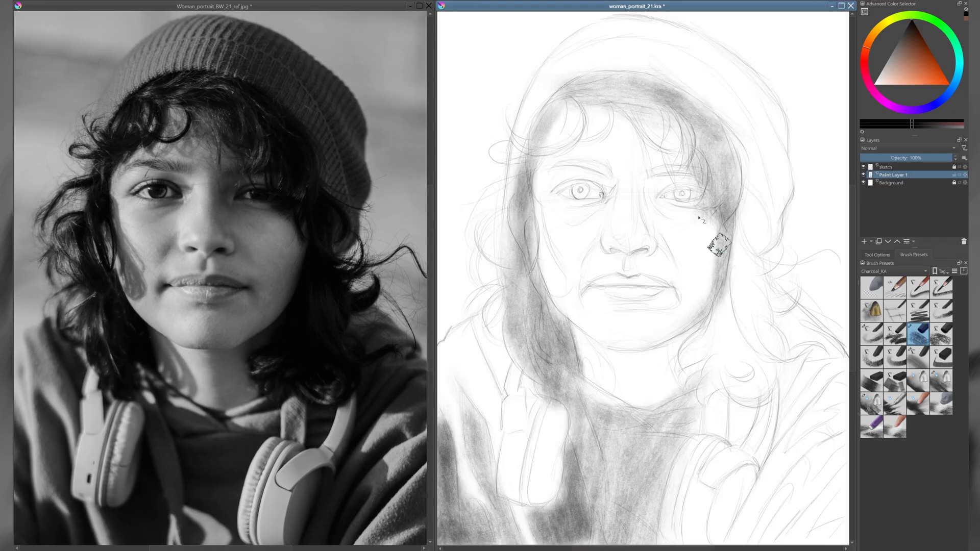
mouse_move(672, 219)
mouse_down()
mouse_move(623, 280)
mouse_move(536, 225)
mouse_move(710, 151)
mouse_move(750, 333)
mouse_move(740, 204)
mouse_move(755, 286)
mouse_up()
mouse_move(557, 100)
mouse_down()
mouse_move(533, 163)
mouse_move(566, 367)
mouse_move(503, 215)
mouse_move(515, 153)
mouse_move(651, 87)
mouse_move(561, 117)
mouse_move(664, 90)
mouse_move(714, 204)
mouse_move(694, 182)
mouse_move(672, 304)
mouse_move(683, 388)
mouse_up()
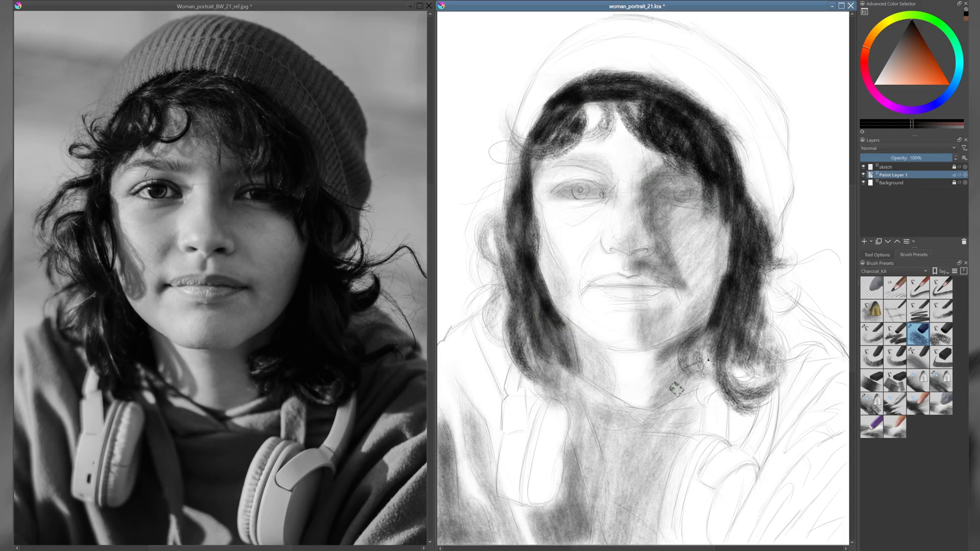
- Smudge the charcoal on the shadowed half of the face and rework the tone from cheek to jaw
click(918, 380)
mouse_move(643, 204)
mouse_down()
mouse_move(663, 230)
mouse_move(543, 306)
mouse_move(646, 128)
mouse_up()
click(919, 334)
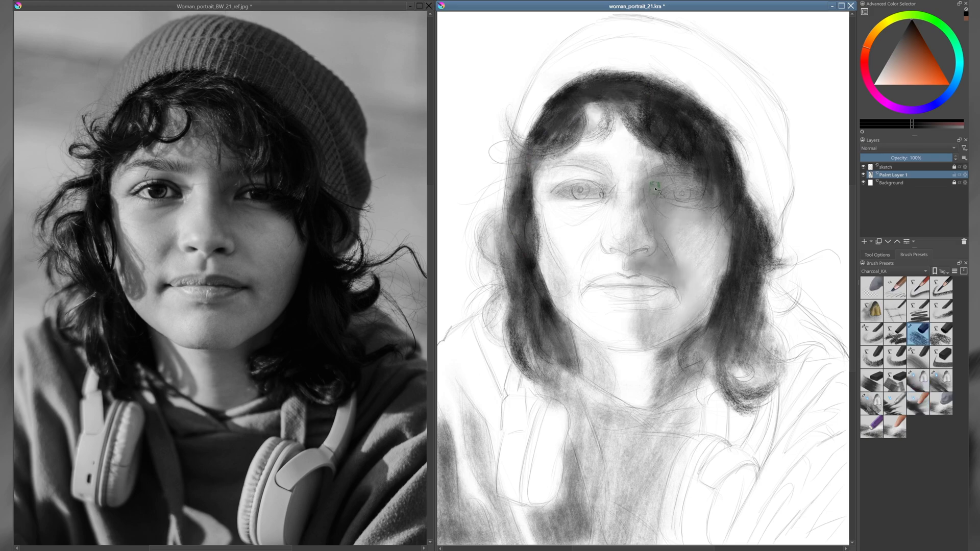
drag(680, 213, 704, 327)
- Blend soft grey tones over the lit cheek, forehead, chin and upper neck with a charcoal blender
click(919, 403)
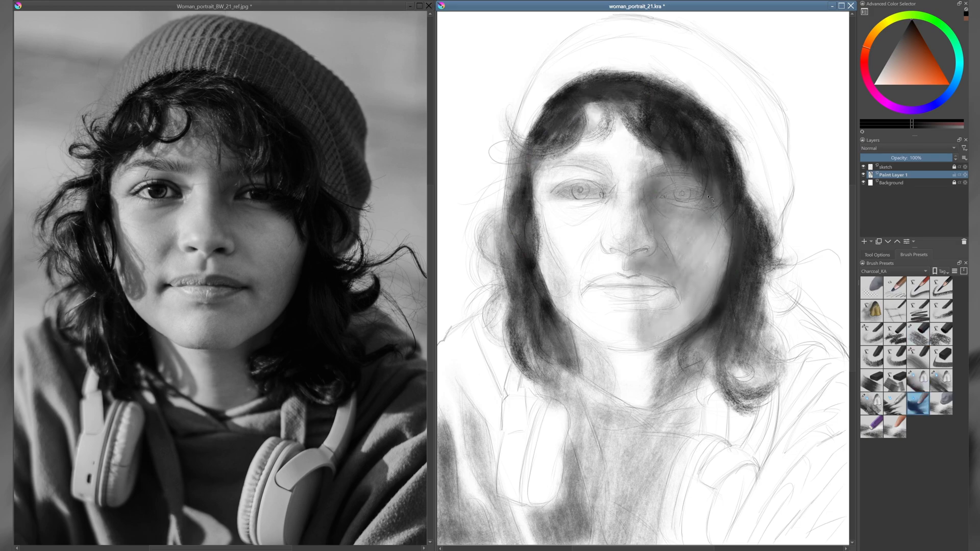
mouse_move(572, 230)
mouse_down()
mouse_move(641, 277)
mouse_move(619, 291)
mouse_move(630, 346)
mouse_up()
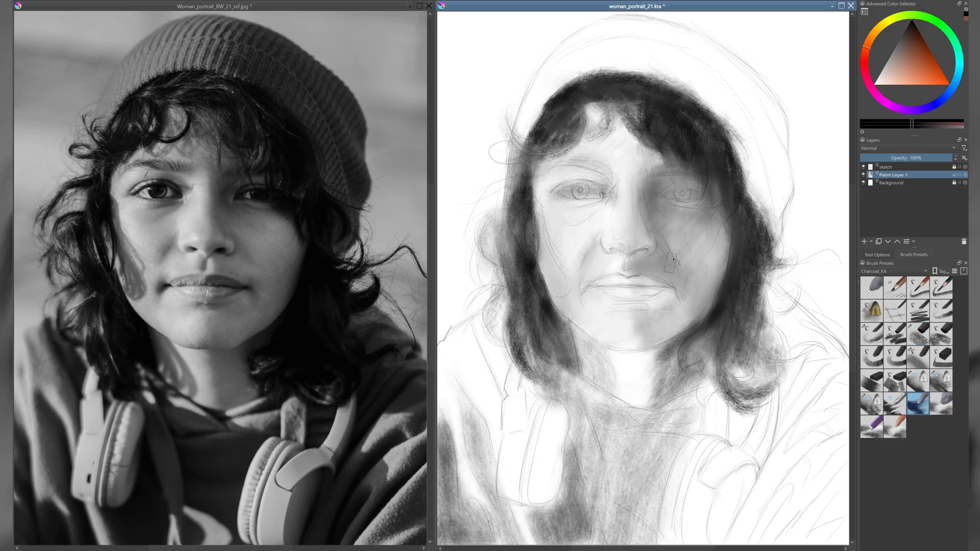
mouse_move(628, 112)
mouse_down()
mouse_move(684, 306)
mouse_move(623, 403)
mouse_up()
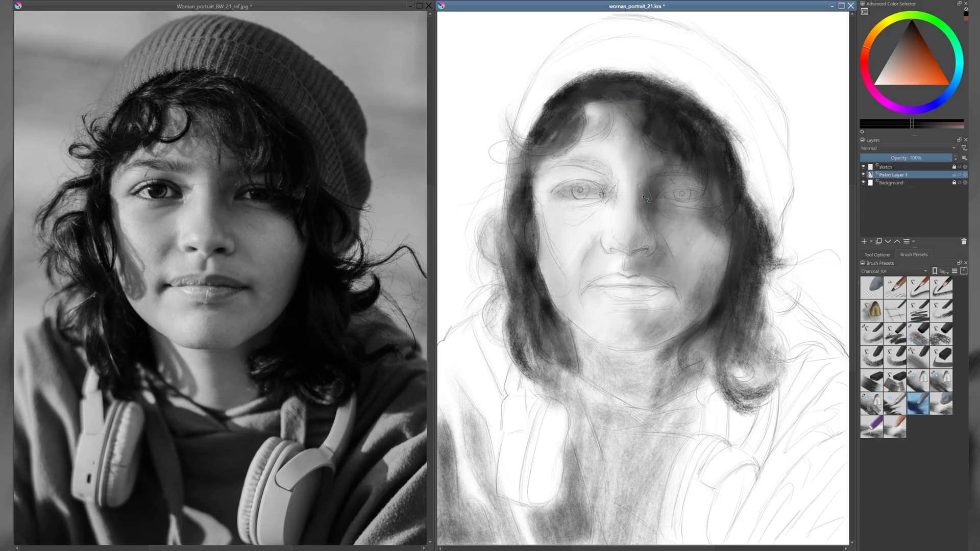
- Shade the neck, hoodie front and shoulders, and blend the charcoal into smooth mid-grey tones
key(slash)
mouse_move(546, 224)
mouse_down()
mouse_move(518, 256)
mouse_move(562, 363)
mouse_move(567, 510)
mouse_move(603, 409)
mouse_move(588, 359)
mouse_move(611, 416)
mouse_move(510, 460)
mouse_move(580, 485)
mouse_move(735, 364)
mouse_move(765, 434)
mouse_move(622, 459)
mouse_move(657, 437)
mouse_up()
key(slash)
key(slash)
key(slash)
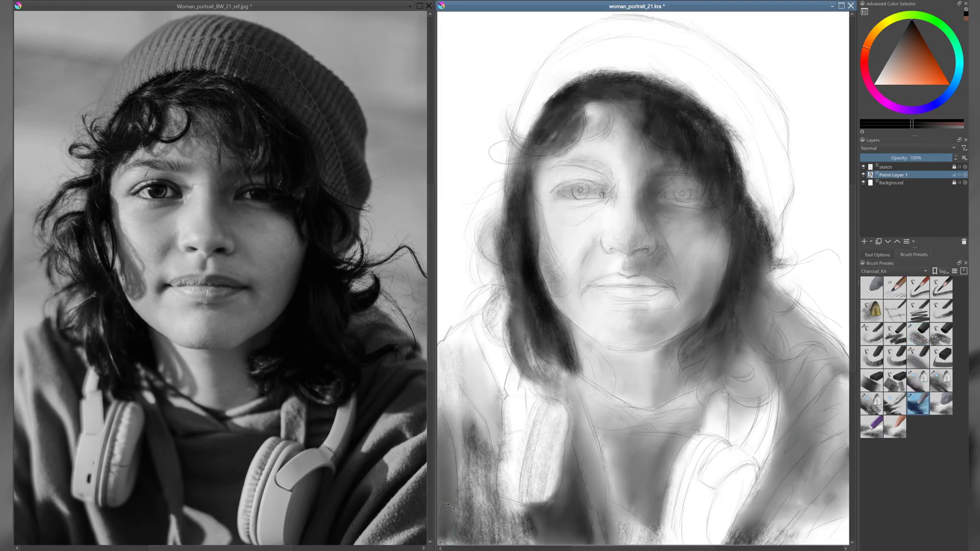
- Darken and smooth the hoodie around the left headphone cup and across the chest
mouse_move(484, 433)
mouse_down()
mouse_move(533, 533)
mouse_move(577, 388)
mouse_move(479, 358)
mouse_move(562, 485)
mouse_up()
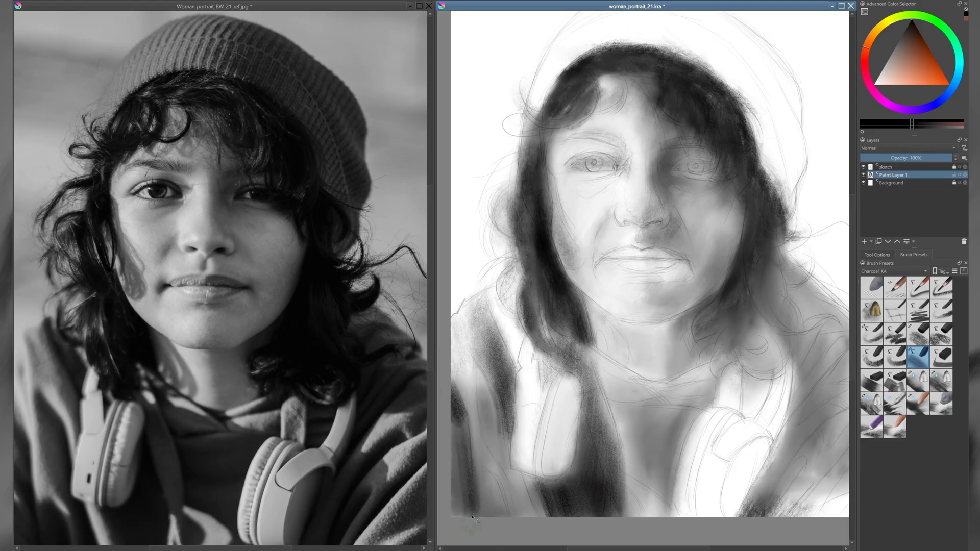
mouse_move(474, 358)
mouse_down()
mouse_move(469, 453)
mouse_move(485, 332)
mouse_move(561, 357)
mouse_up()
key(slash)
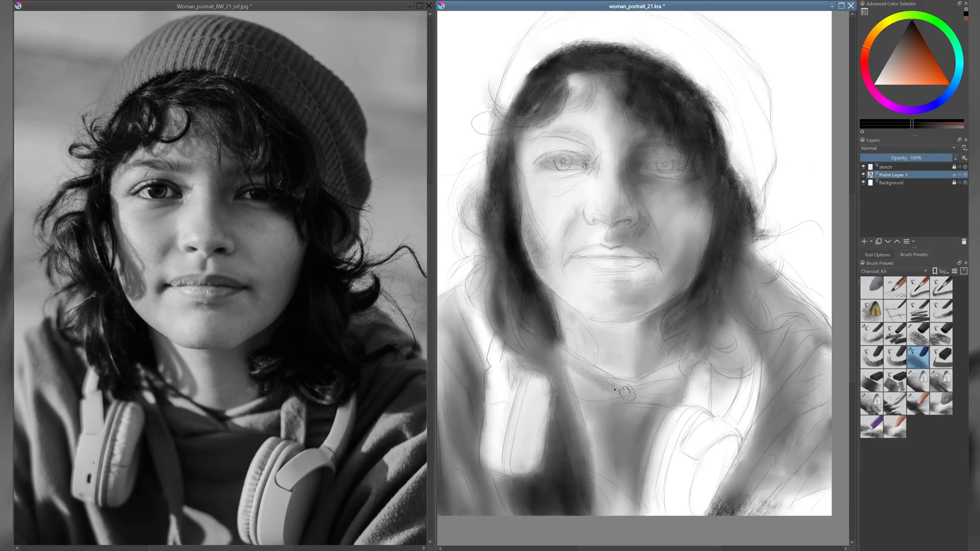
mouse_move(587, 485)
mouse_down()
mouse_move(646, 408)
mouse_move(638, 444)
mouse_move(664, 434)
mouse_up()
drag(587, 358, 587, 459)
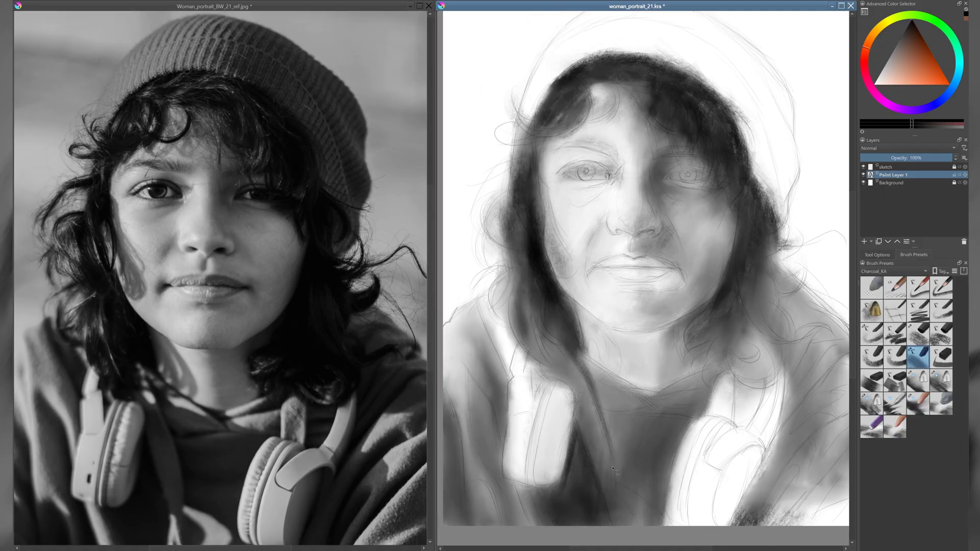
- Shade and blend the fabric folds on the hoodie's chest and left shoulder, alternating charcoal brush and blender
key(slash)
mouse_move(613, 423)
mouse_down()
mouse_move(615, 489)
mouse_move(648, 510)
mouse_up()
scroll(587, 459, down, 1)
key(slash)
mouse_move(490, 347)
mouse_down()
mouse_move(470, 408)
mouse_move(459, 505)
mouse_move(460, 480)
mouse_up()
key(slash)
scroll(613, 408, up, 2)
key(slash)
drag(602, 429, 658, 510)
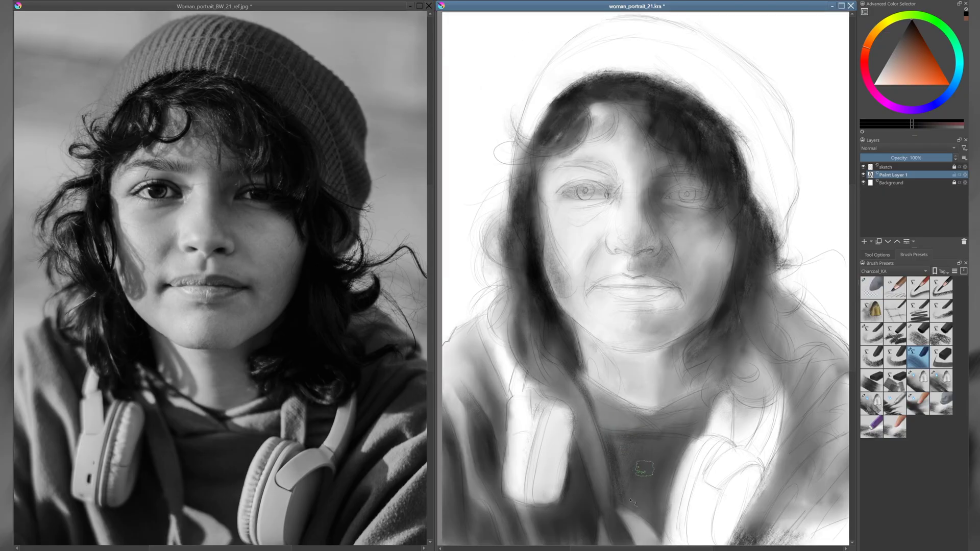
- Darken the chest fabric and collar line, and draw the dark curls beside the neck on the shadowed side
drag(633, 457, 673, 526)
mouse_move(577, 365)
mouse_down()
mouse_move(687, 405)
mouse_move(643, 439)
mouse_up()
mouse_move(701, 342)
mouse_down()
mouse_move(704, 423)
mouse_move(663, 317)
mouse_up()
drag(735, 235, 694, 357)
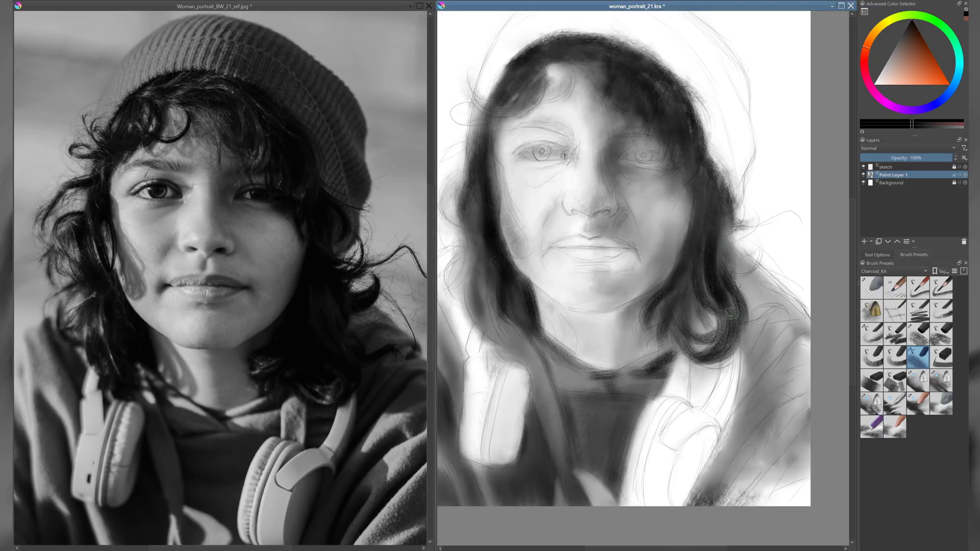
drag(765, 235, 714, 353)
mouse_move(674, 306)
mouse_down()
mouse_move(661, 351)
mouse_move(571, 286)
mouse_up()
drag(686, 319, 711, 339)
key(slash)
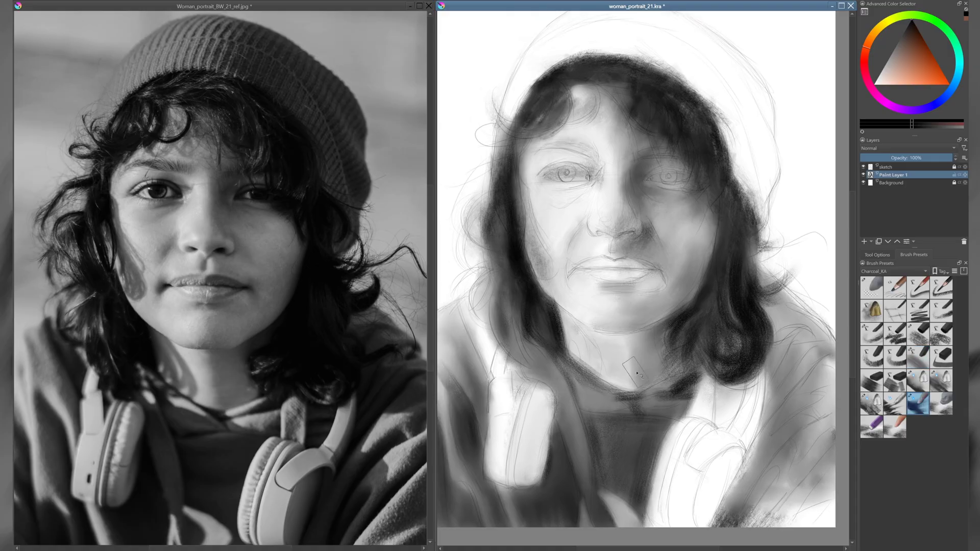
- Shade the lit cheek's edge, the underside of the nose and the lips with charcoal, and blend the tones
key(slash)
drag(511, 230, 561, 314)
drag(533, 261, 587, 334)
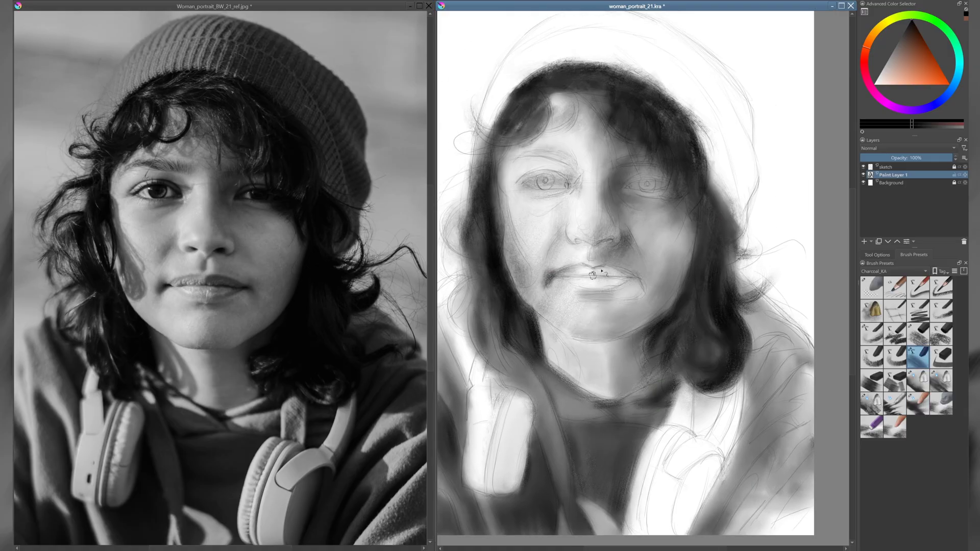
drag(603, 222, 618, 242)
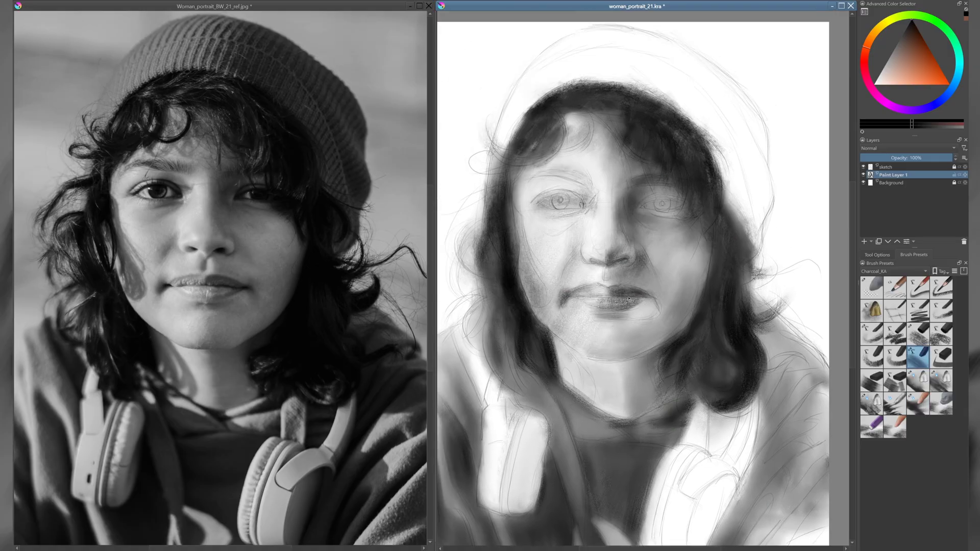
mouse_move(658, 291)
mouse_down()
mouse_move(633, 311)
mouse_move(610, 305)
mouse_up()
key(slash)
key(slash)
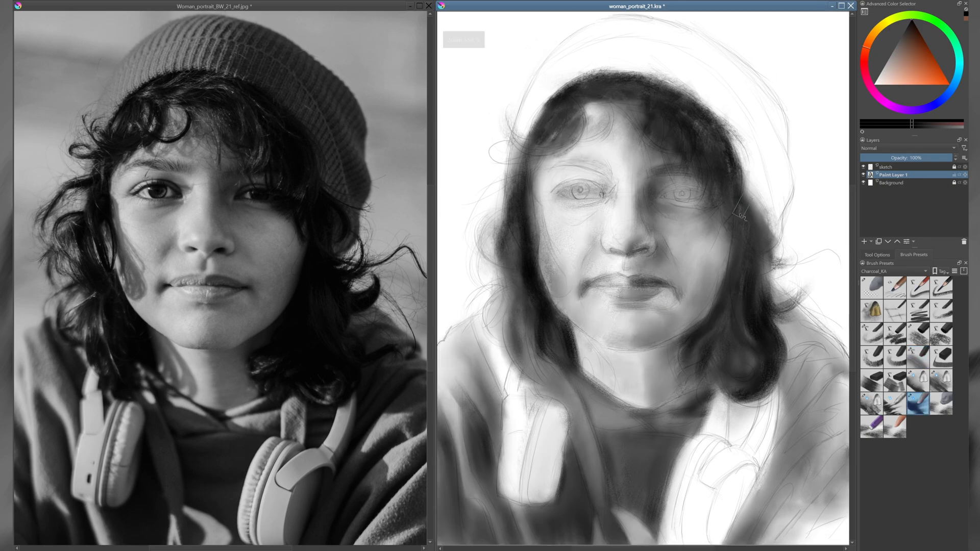
- Shade the left headphone cup and its band with charcoal, and blend the hair ends hanging above it
drag(480, 327, 516, 505)
drag(520, 403, 562, 505)
mouse_move(495, 357)
mouse_down()
mouse_move(534, 500)
mouse_move(531, 398)
mouse_up()
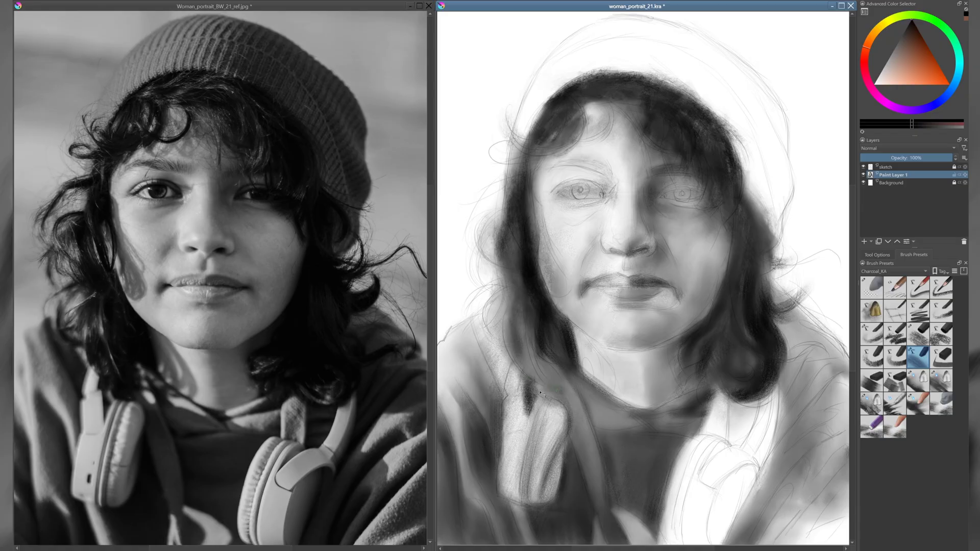
key(slash)
drag(556, 368, 523, 424)
key(slash)
- Add dark curls on the left side of the hair and deepen the shadow around the left headphone cup
drag(510, 312, 475, 388)
drag(562, 240, 470, 459)
drag(505, 489, 556, 541)
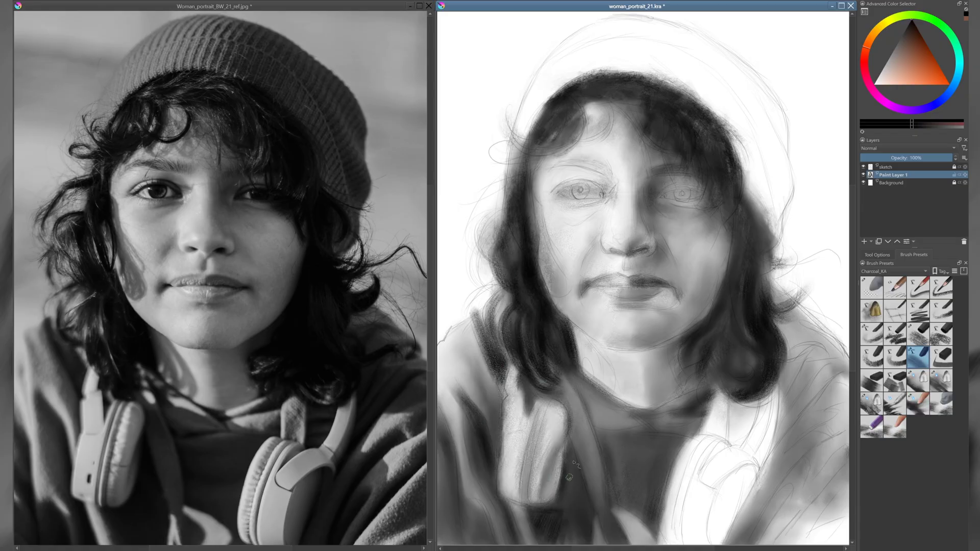
- Deepen the hoodie shadows beside the left headphone and shade the collar folds under the neck
drag(572, 378, 566, 516)
mouse_move(607, 393)
mouse_down()
mouse_move(576, 510)
mouse_move(587, 484)
mouse_up()
mouse_move(722, 339)
mouse_down()
mouse_move(651, 337)
mouse_move(592, 406)
mouse_move(678, 418)
mouse_move(679, 398)
mouse_up()
key(slash)
key(slash)
- Fill the beanie with charcoal tone from its left edge to the back and blend it smooth
drag(520, 128, 548, 61)
mouse_move(541, 112)
mouse_down()
mouse_move(604, 60)
mouse_move(731, 61)
mouse_up()
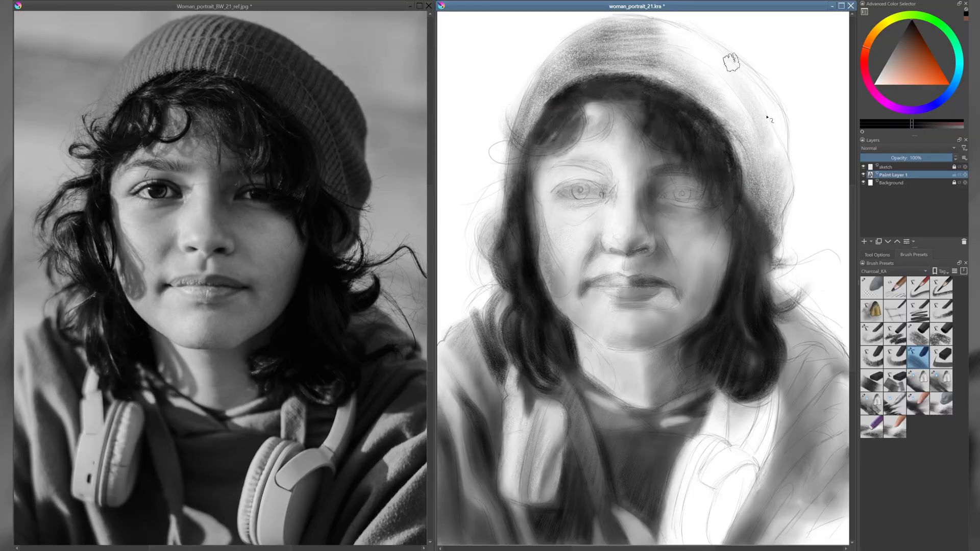
drag(664, 31, 780, 214)
drag(766, 127, 755, 317)
mouse_move(698, 93)
mouse_down()
mouse_move(785, 195)
mouse_move(567, 59)
mouse_move(750, 120)
mouse_move(500, 316)
mouse_up()
- Cover the background left of the beanie and hair with light charcoal tone and smooth it
key(minus)
drag(633, 84, 510, 337)
drag(541, 205, 506, 317)
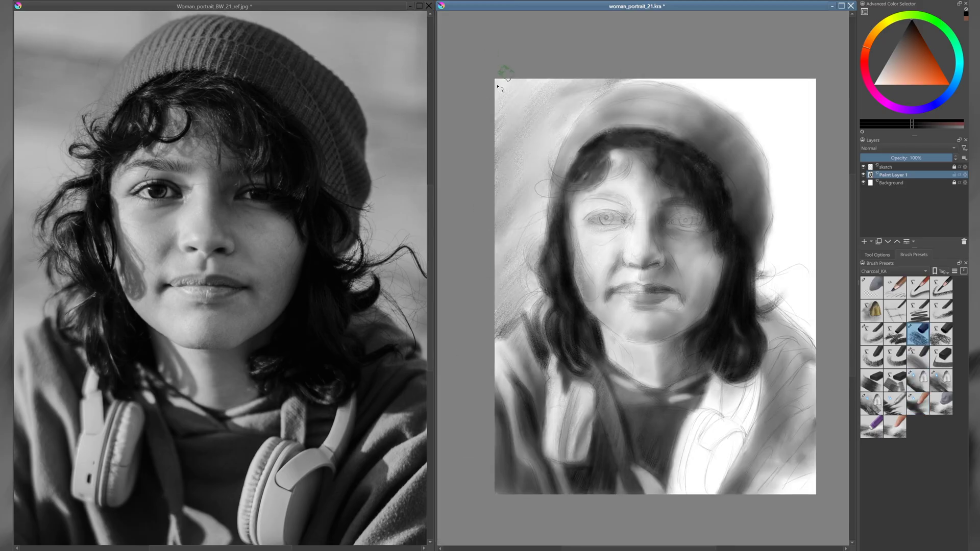
mouse_move(500, 224)
mouse_down()
mouse_move(586, 94)
mouse_move(505, 306)
mouse_up()
mouse_move(515, 84)
mouse_down()
mouse_move(581, 102)
mouse_move(505, 286)
mouse_up()
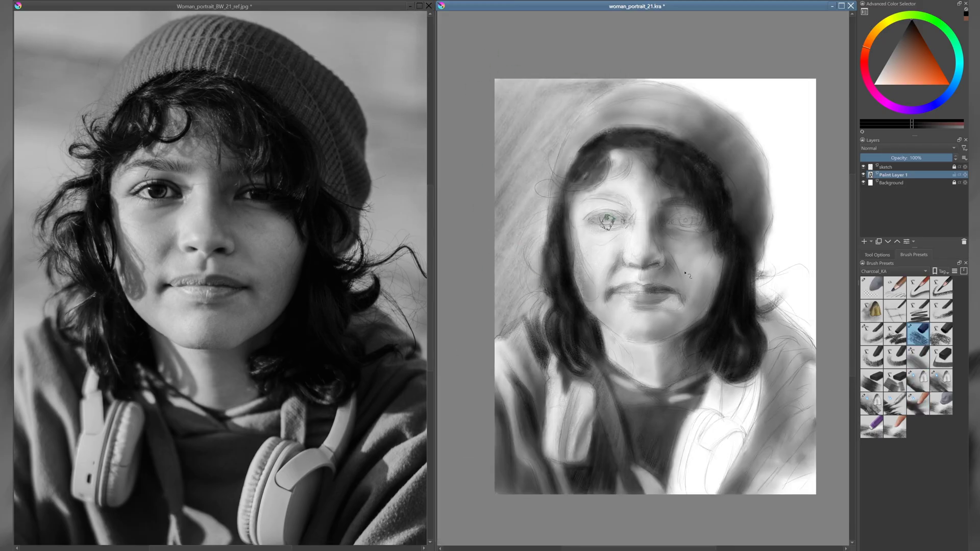
drag(558, 138, 505, 153)
- Tone the background right of the beanie and hair with charcoal and blend it into a smooth light grey
drag(755, 240, 704, 357)
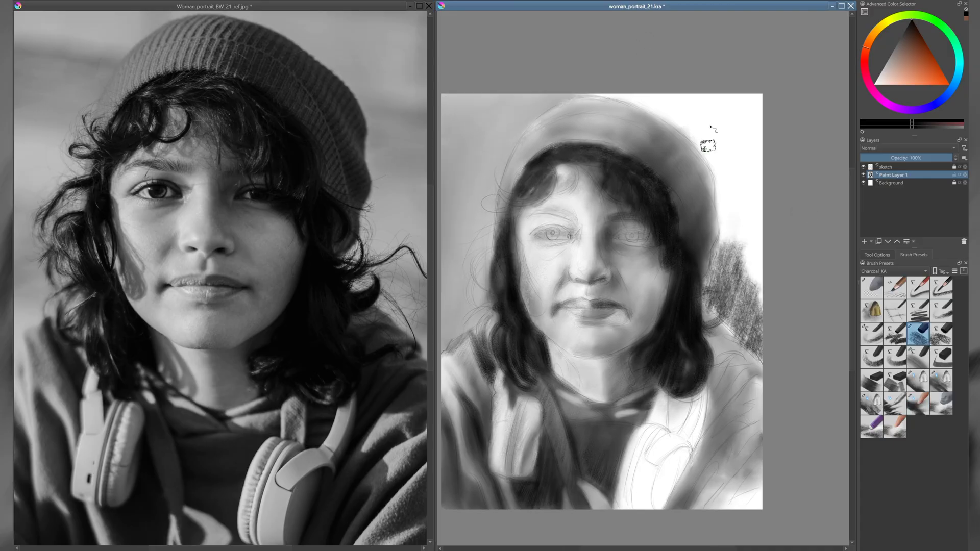
drag(756, 164, 715, 296)
drag(725, 158, 745, 357)
mouse_move(755, 193)
mouse_down()
mouse_move(760, 317)
mouse_move(746, 208)
mouse_up()
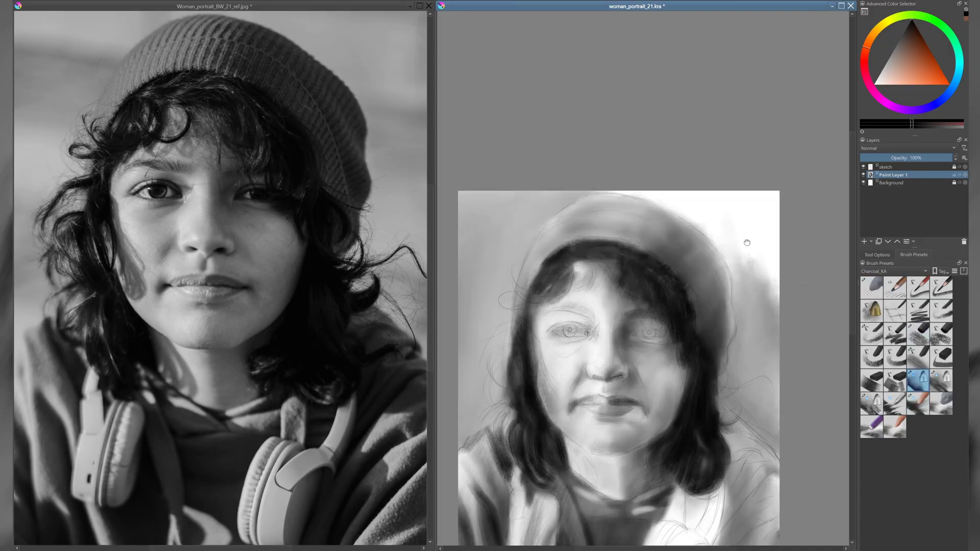
click(918, 404)
drag(725, 153, 760, 214)
drag(765, 174, 793, 157)
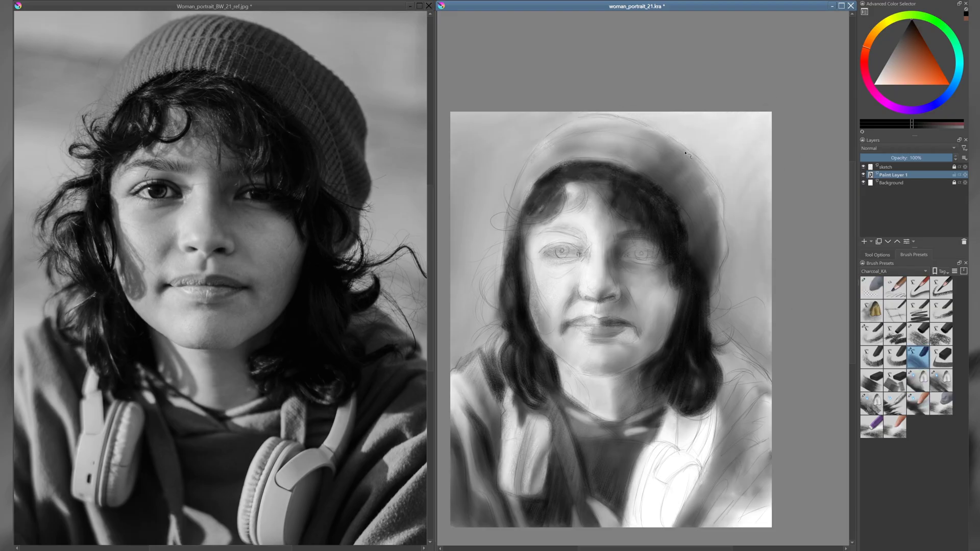
drag(735, 205, 760, 127)
- Darken the beanie's crown and right side with charcoal, define its outer edge and blend the shading
key(plus)
mouse_move(511, 204)
mouse_down()
mouse_move(634, 87)
mouse_move(556, 141)
mouse_up()
key(slash)
drag(661, 103, 650, 79)
key(slash)
drag(725, 102, 780, 229)
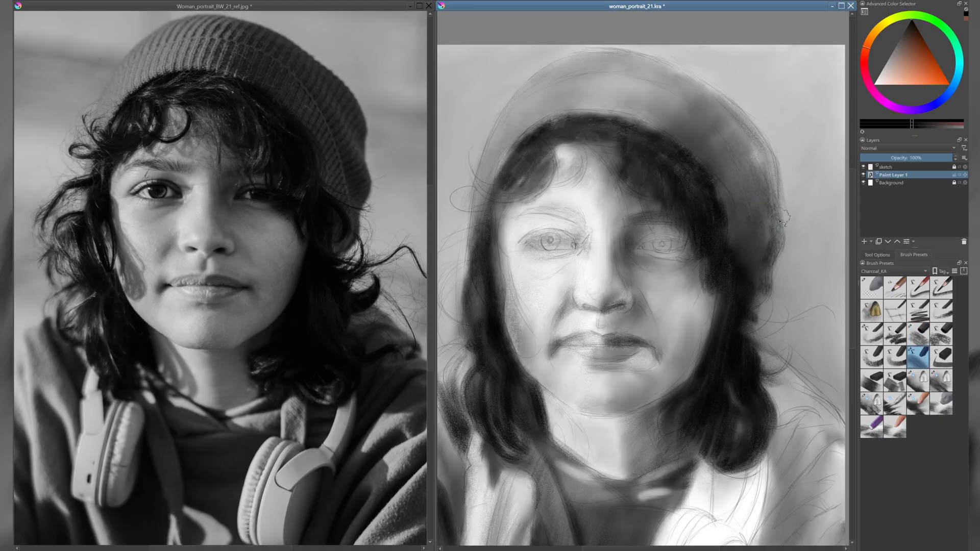
mouse_move(740, 128)
mouse_down()
mouse_move(770, 259)
mouse_move(810, 207)
mouse_up()
mouse_move(653, 46)
mouse_down()
mouse_move(724, 112)
mouse_move(781, 202)
mouse_up()
drag(531, 76, 669, 148)
drag(664, 87, 633, 148)
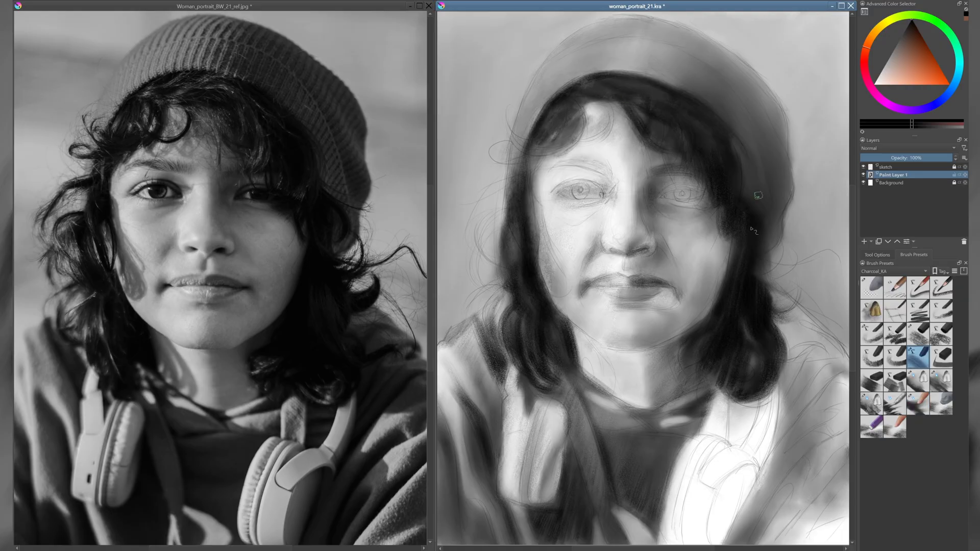
- Darken the hair beside the shadowed cheek and below the beanie, add outward curls and soften the strokes
drag(705, 133, 735, 290)
key(slash)
drag(734, 205, 766, 255)
click(919, 351)
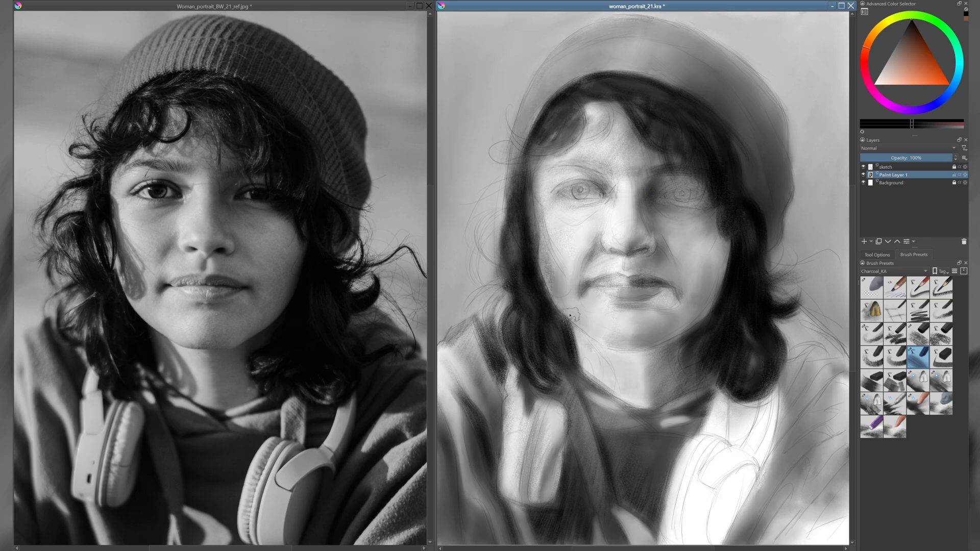
key(slash)
drag(716, 312, 680, 289)
key(slash)
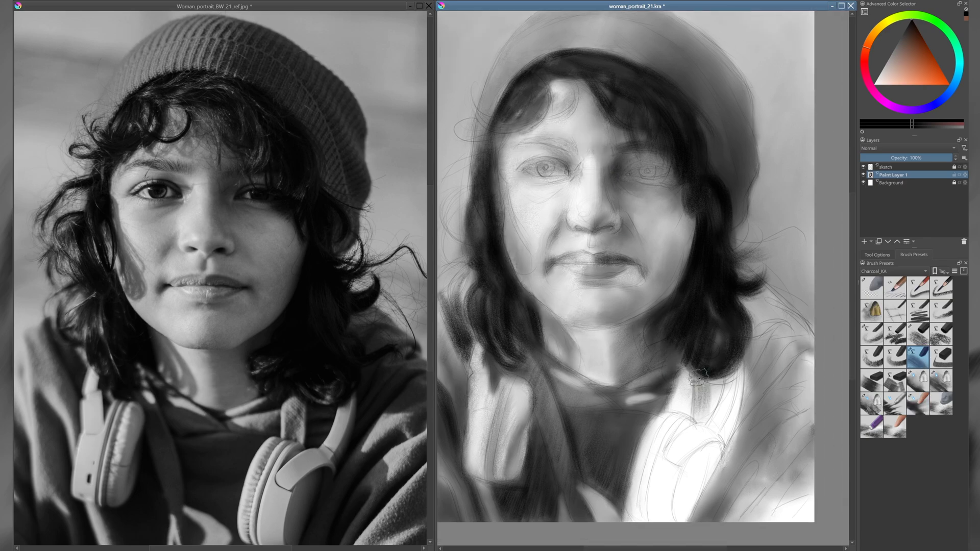
- Lay grey tone over the white right headphone cup and its band, and blend it with the collar
drag(750, 342, 735, 449)
drag(663, 429, 689, 515)
drag(755, 372, 705, 516)
mouse_move(687, 375)
mouse_down()
mouse_move(674, 424)
mouse_move(675, 362)
mouse_up()
mouse_move(694, 321)
mouse_down()
mouse_move(632, 460)
mouse_move(663, 459)
mouse_up()
key(slash)
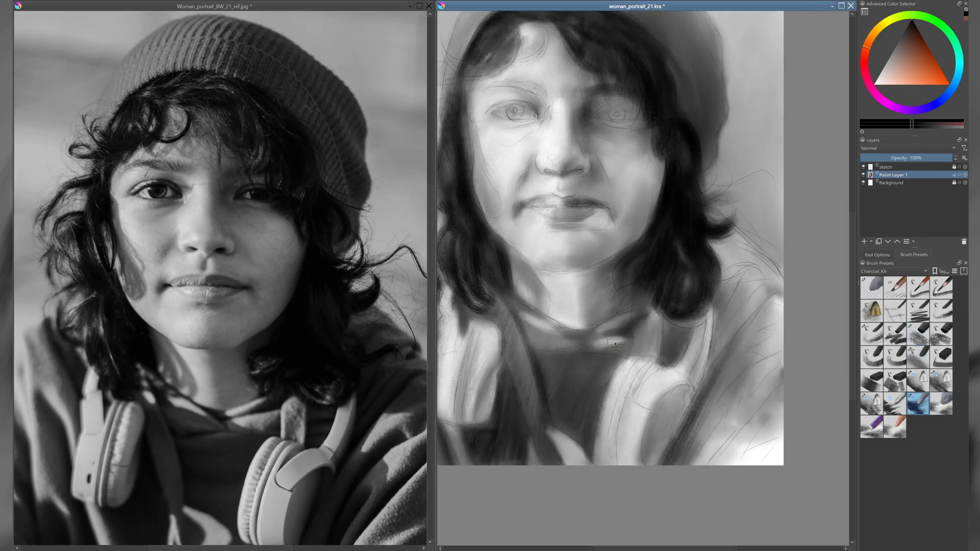
drag(615, 345, 600, 355)
- Define the right headphone's band and cup with darker shading and blend the surrounding edges
key(slash)
drag(694, 286, 658, 408)
drag(668, 331, 623, 408)
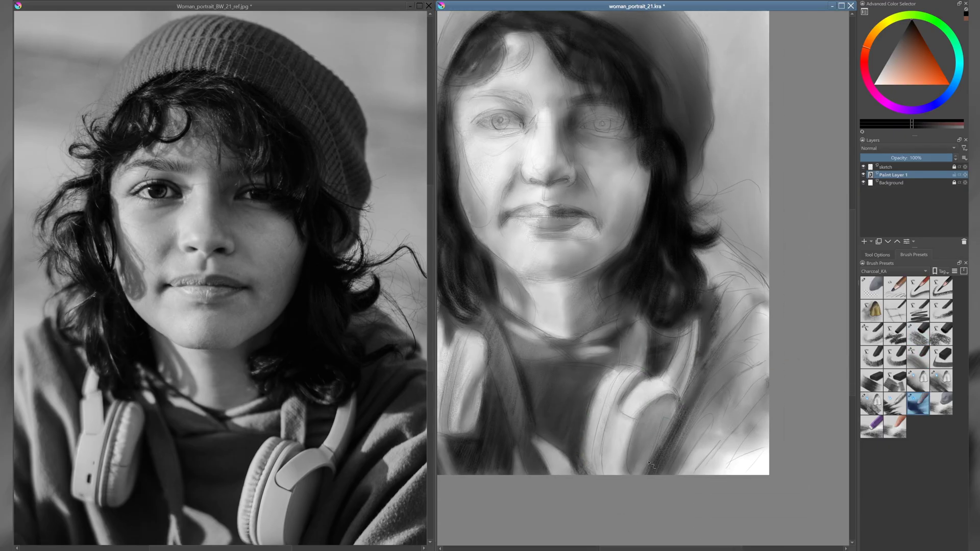
key(slash)
drag(679, 398, 638, 475)
drag(704, 321, 592, 469)
- Darken the hoodie's right shoulder and the fold shadows beside the right headphone with charcoal
drag(756, 432, 725, 414)
drag(730, 367, 636, 454)
drag(710, 224, 663, 278)
scroll(714, 317, up, 1)
drag(745, 364, 686, 426)
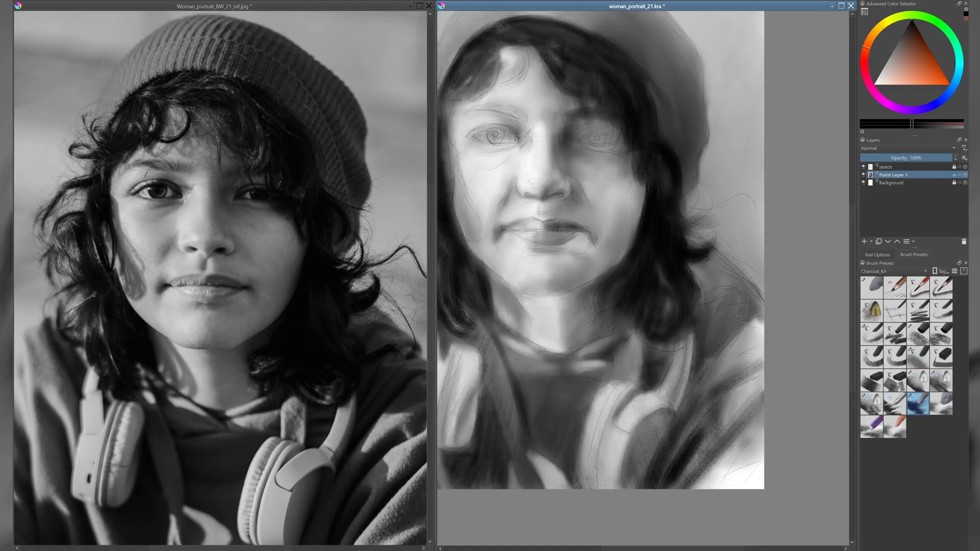
- Blend the right sleeve's folds and extend grey charcoal tone over its white lower area
key(slash)
drag(750, 314, 679, 485)
drag(761, 363, 709, 400)
key(slash)
drag(755, 327, 710, 479)
drag(761, 398, 694, 485)
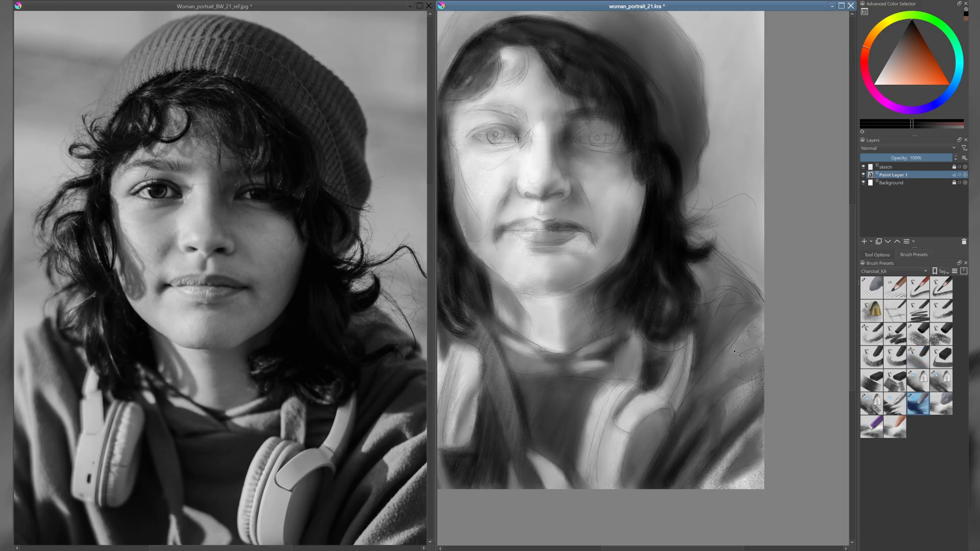
- Fill the remaining white corner of the right sleeve with charcoal and smooth it into the folds
drag(761, 444, 724, 484)
drag(761, 403, 689, 485)
drag(739, 357, 689, 418)
key(slash)
drag(755, 459, 689, 487)
key(slash)
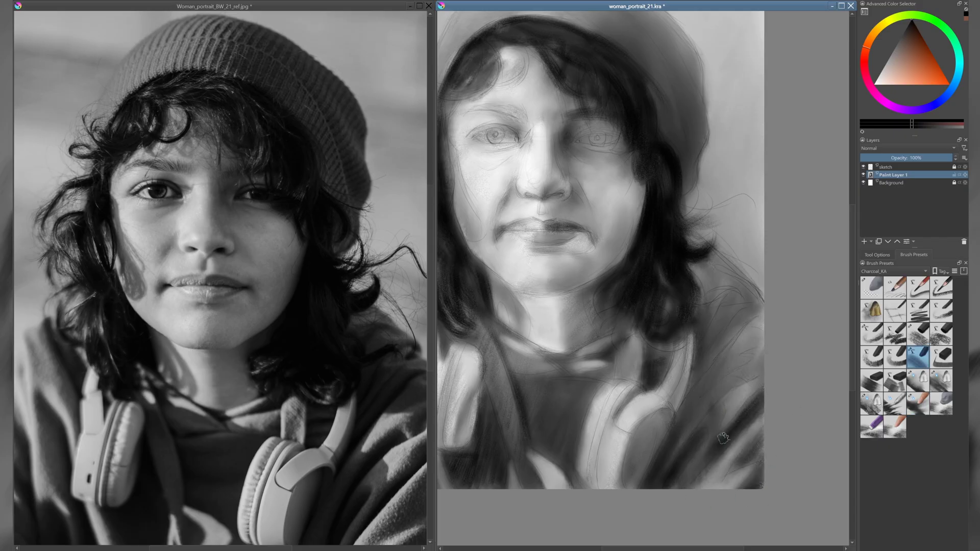
- Strengthen the dark folds and light ridges on the hoodie's right sleeve and shoulder
drag(740, 377, 663, 474)
drag(763, 301, 683, 391)
drag(761, 377, 694, 488)
drag(750, 352, 696, 395)
key(slash)
drag(760, 255, 689, 358)
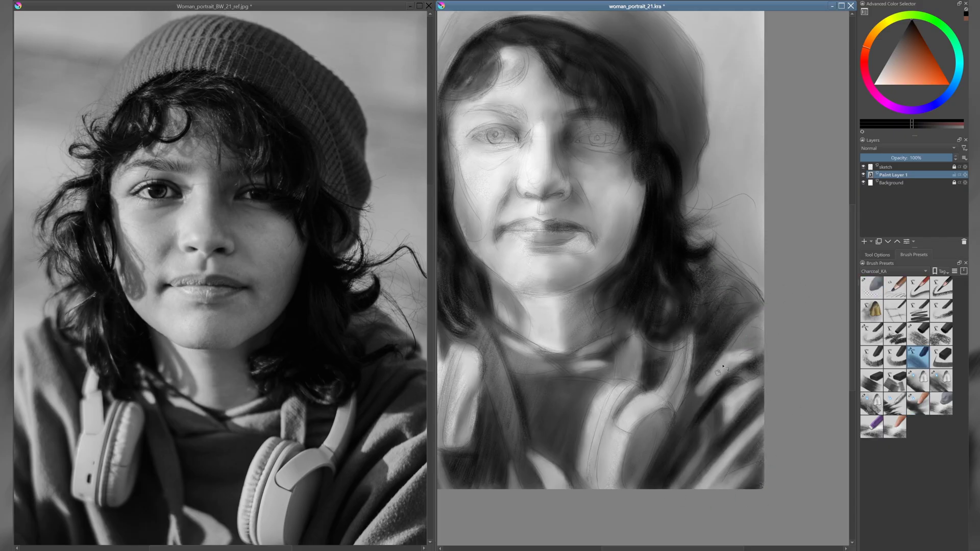
- Shade the right headphone's ear cup and darken the sleeve folds beside it with charcoal, blending the strokes
key(slash)
drag(678, 433, 648, 487)
key(slash)
drag(712, 441, 691, 472)
drag(761, 393, 735, 460)
key(slash)
drag(704, 436, 655, 488)
drag(638, 332, 713, 363)
drag(740, 436, 714, 502)
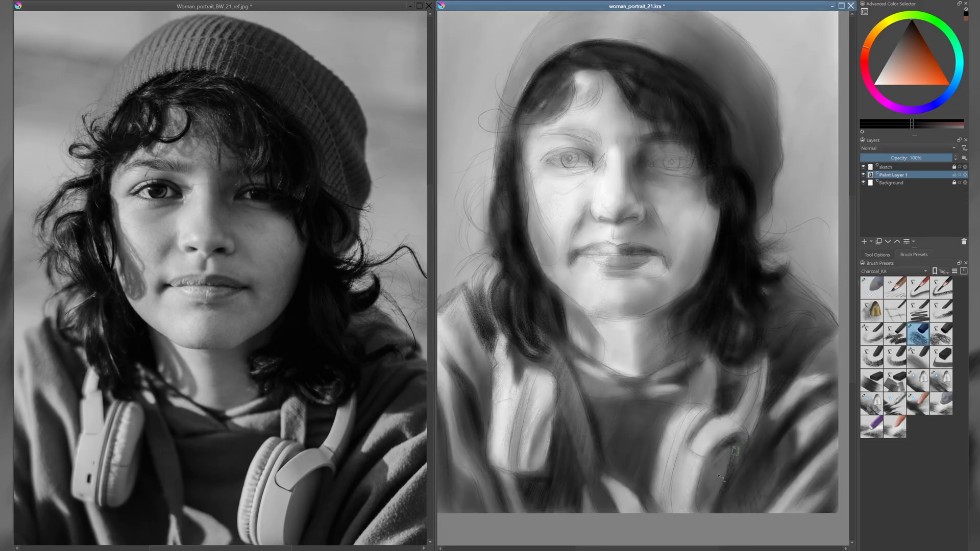
- Add grey tone over the left headphone and deepen the inner shadows of the right headphone's ear cup
drag(704, 388, 721, 411)
drag(577, 398, 541, 498)
key(slash)
drag(679, 475, 669, 529)
drag(738, 434, 705, 455)
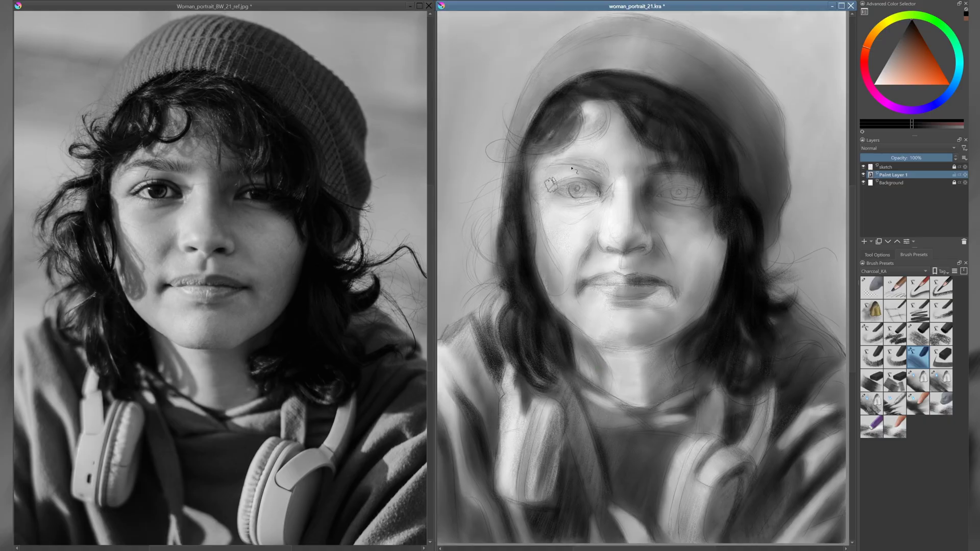
- Darken the left eyebrow and shade both eye sockets and the sides of the nose bridge
drag(597, 179, 540, 296)
drag(633, 158, 592, 253)
drag(627, 184, 566, 263)
mouse_move(699, 181)
mouse_down()
mouse_move(676, 191)
mouse_move(694, 201)
mouse_up()
drag(602, 184, 574, 171)
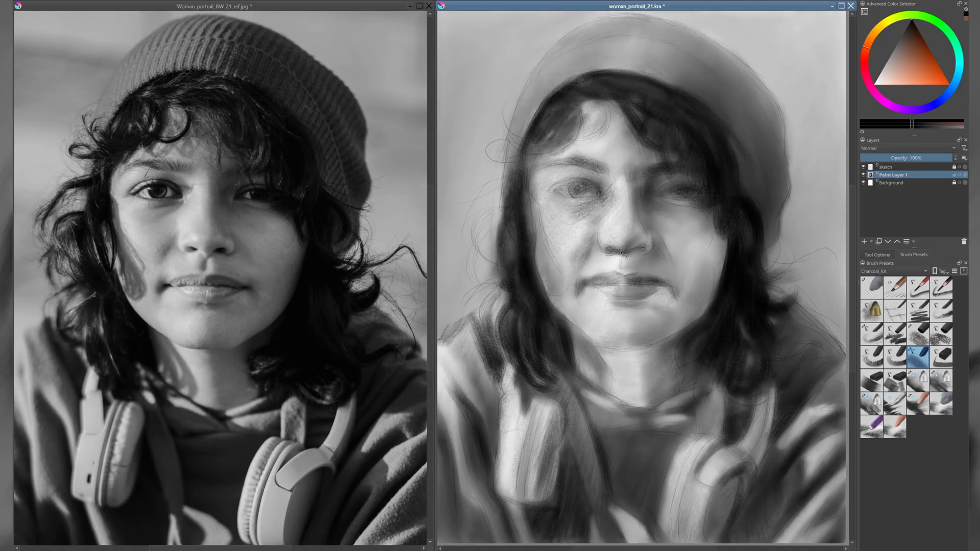
- Shade the right cheek, the right mouth corner and the right side of the neck, softening the tone
mouse_move(686, 306)
mouse_down()
mouse_move(714, 220)
mouse_move(689, 296)
mouse_up()
drag(683, 306, 648, 398)
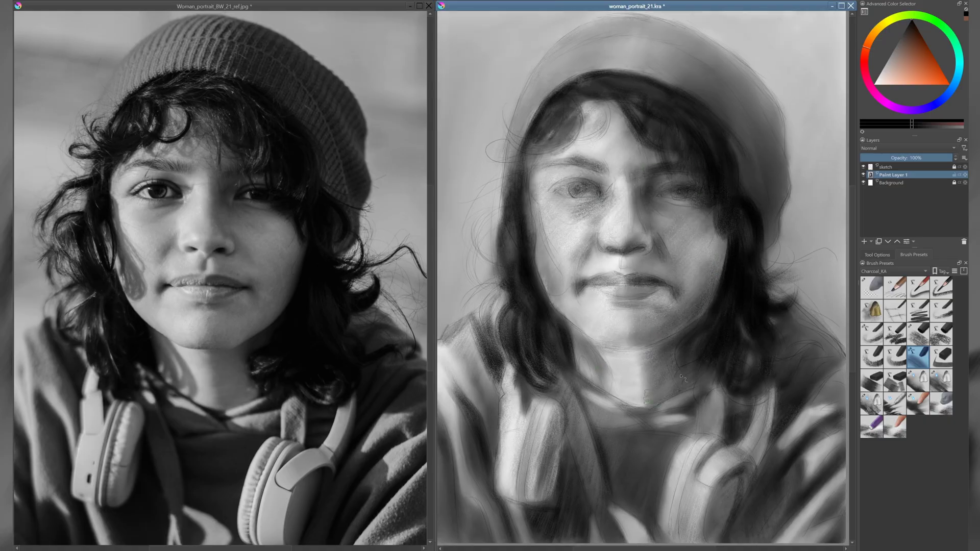
drag(720, 239, 689, 316)
drag(689, 357, 648, 409)
key(slash)
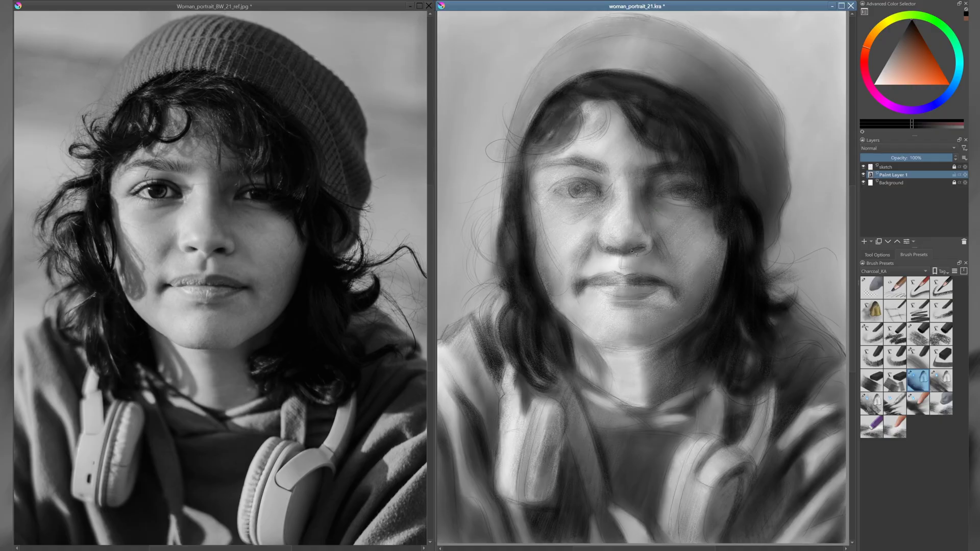
- Cover the light background around the beanie with a darker grey charcoal tone and smooth it
key(minus)
key(minus)
key(period)
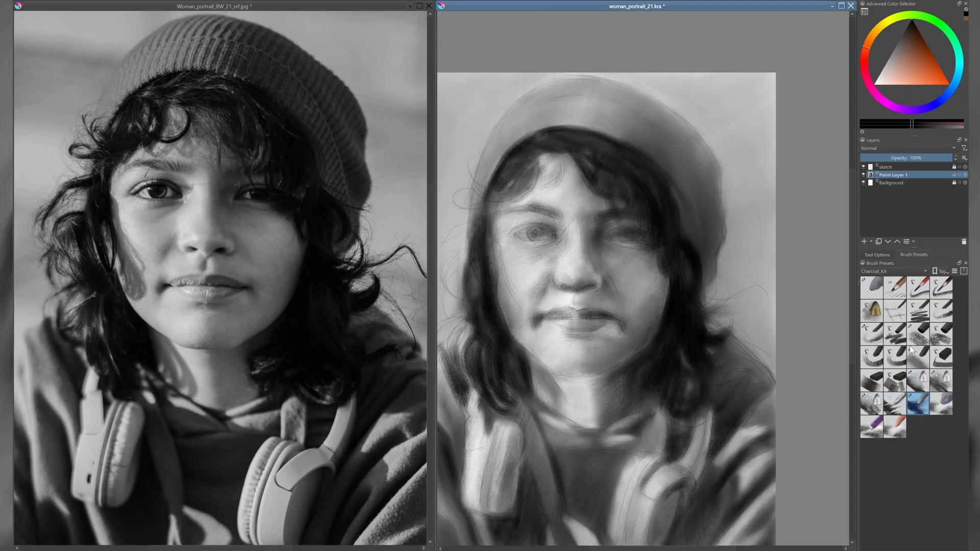
key(plus)
drag(760, 106, 689, 95)
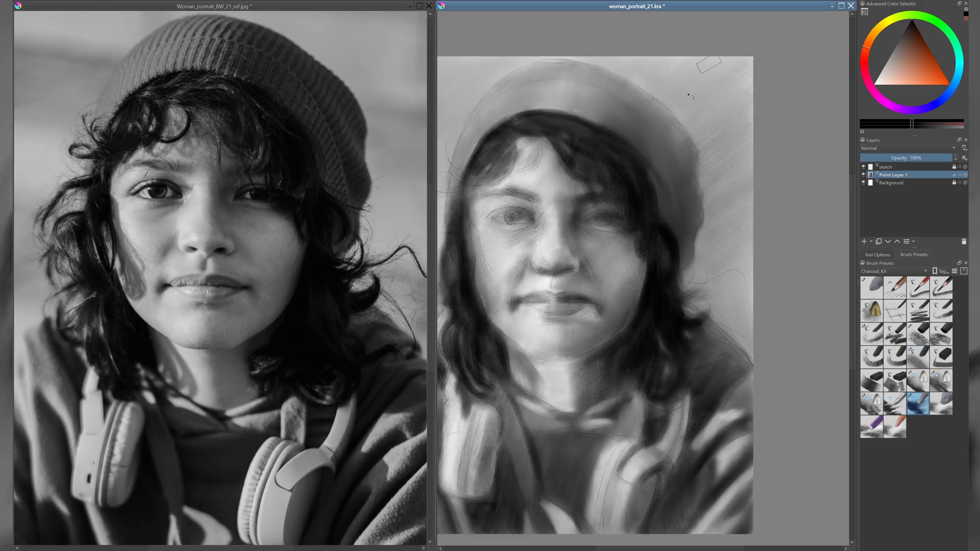
key(plus)
- Paint dark loose curls and flyaway strands along the left side of the hair and soften them
key(slash)
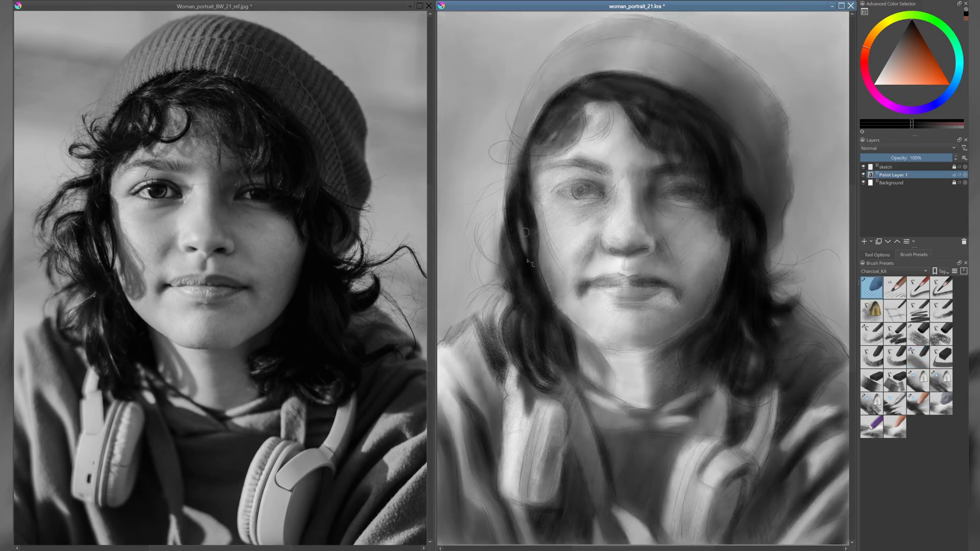
key(slash)
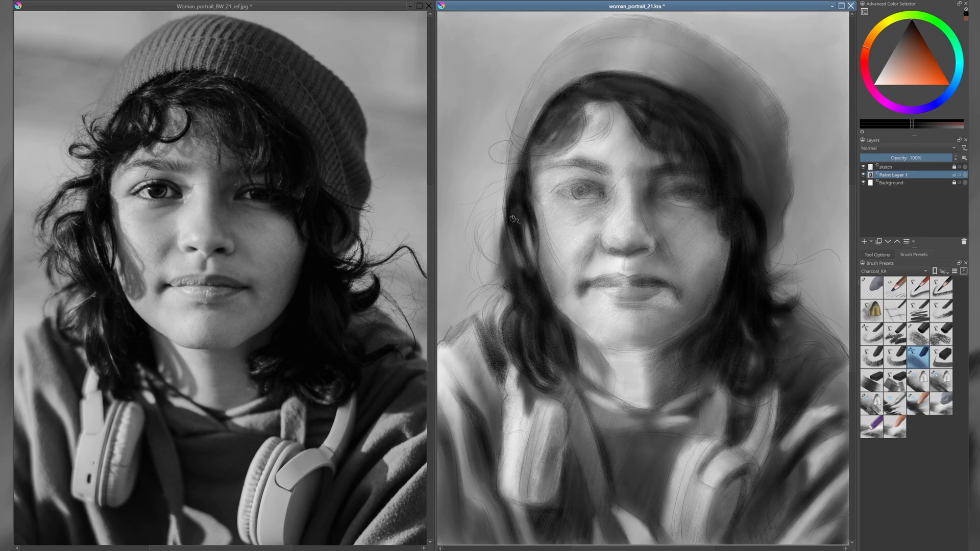
mouse_move(514, 219)
mouse_down()
mouse_move(490, 204)
mouse_move(503, 246)
mouse_up()
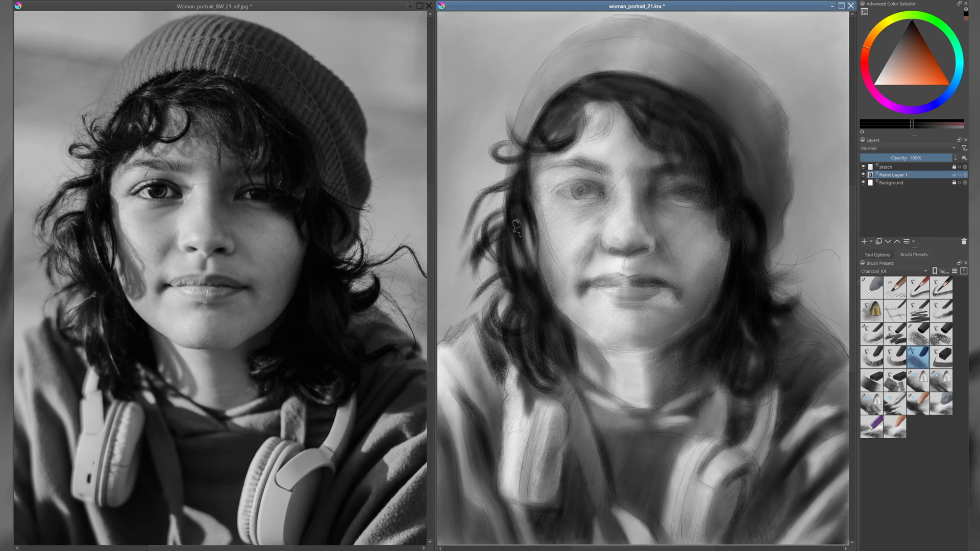
key(slash)
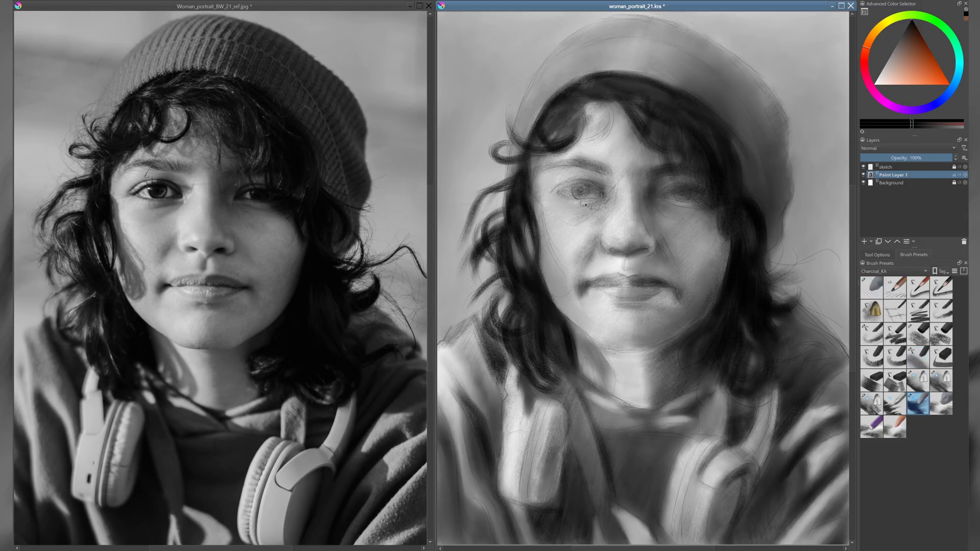
- Define the left eye with a dark iris, pupil and eyelids, and soften the surrounding socket and eyebrow
key(slash)
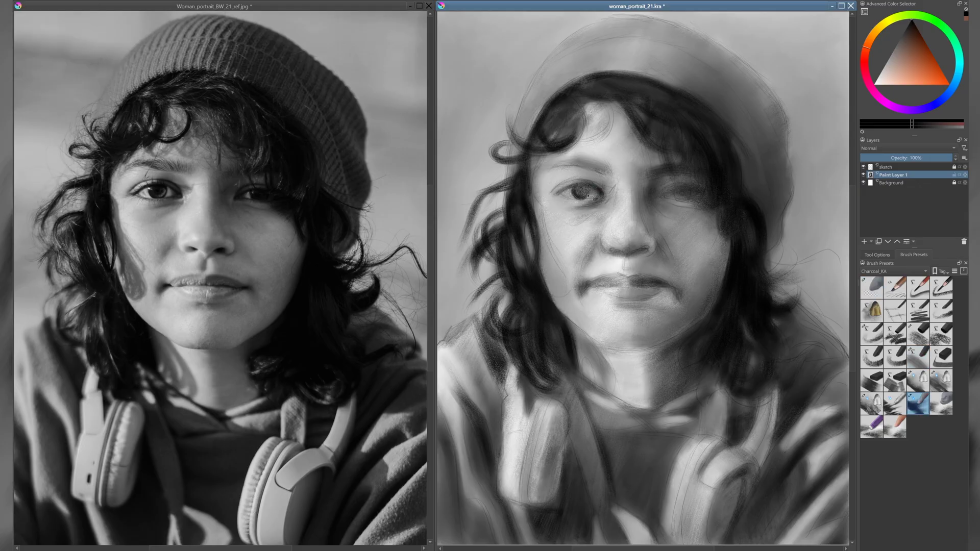
key(slash)
key(slash)
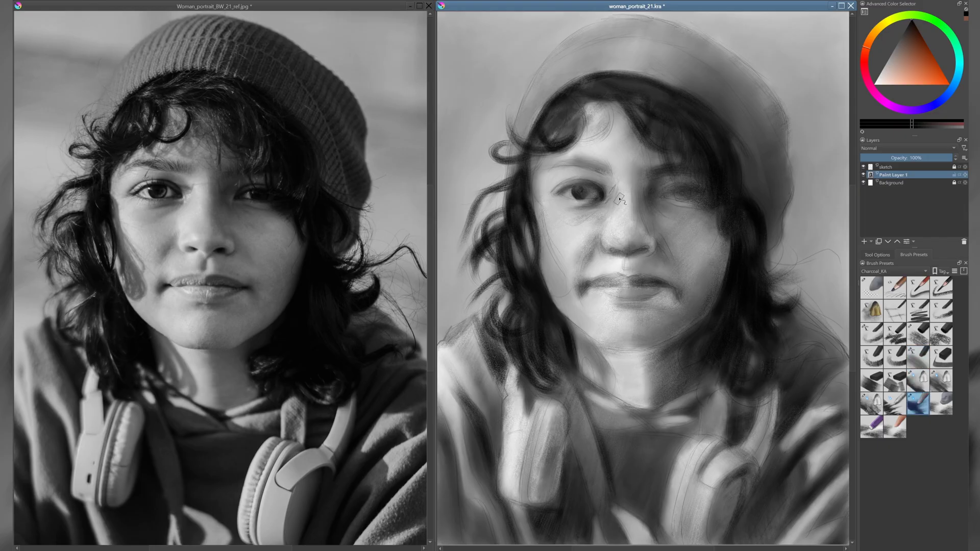
- Define the nostrils and the shadowed right eye, and smooth the tones around the nose and chin
key(slash)
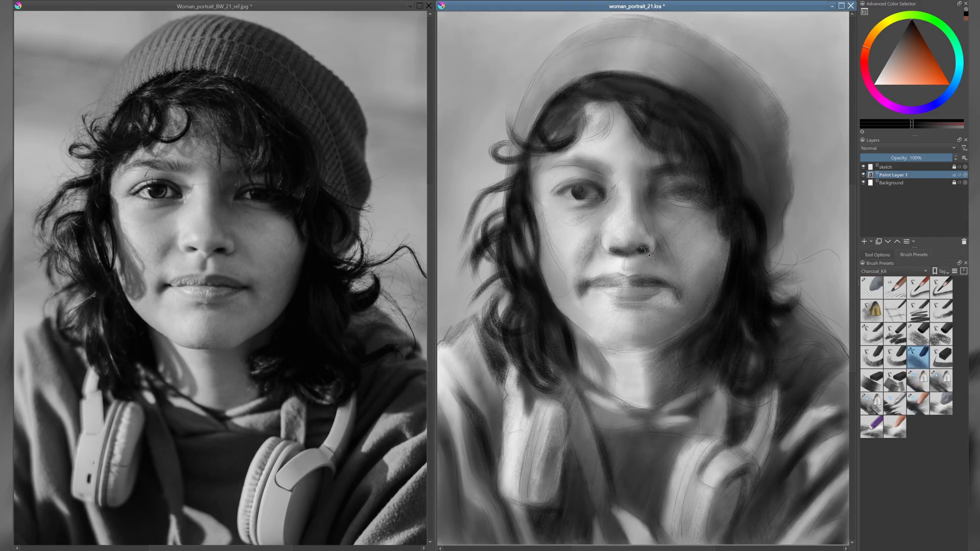
key(slash)
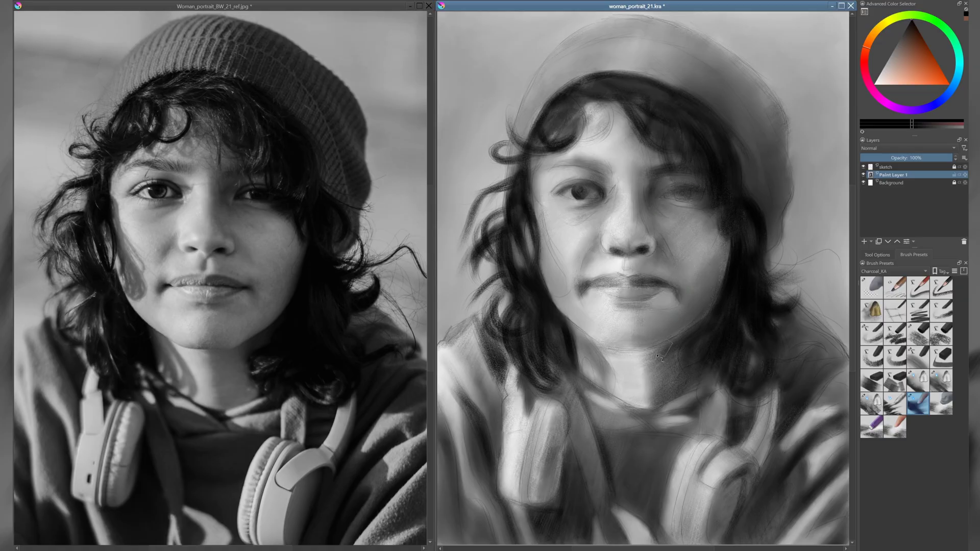
key(slash)
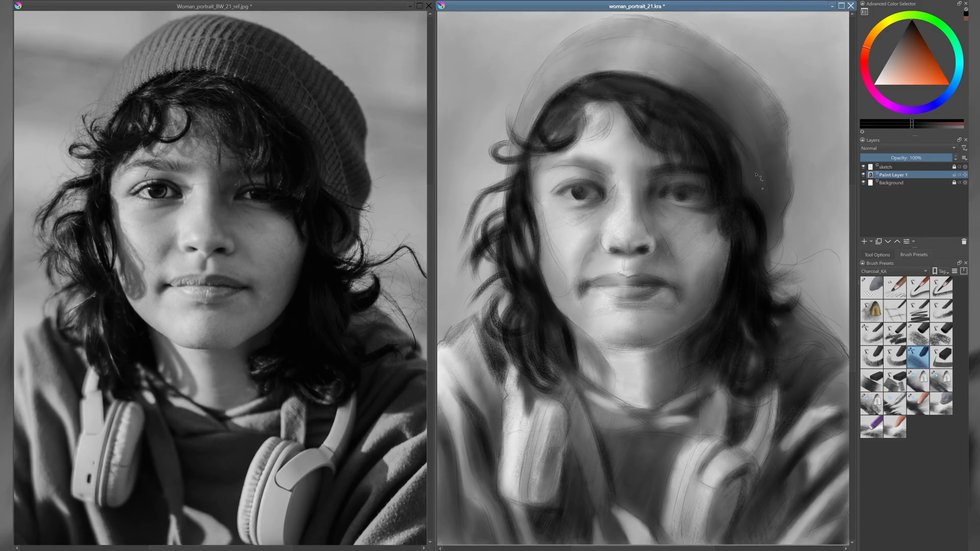
- Darken the beanie's right side and shade the forehead and right side of the face, blending the strokes
mouse_move(756, 175)
mouse_down()
mouse_move(704, 54)
mouse_move(771, 123)
mouse_move(679, 67)
mouse_move(760, 107)
mouse_up()
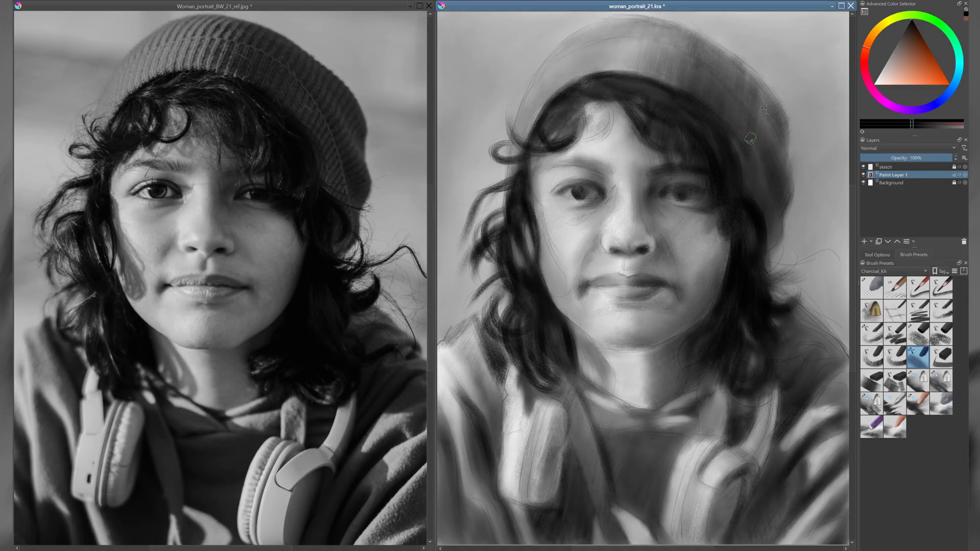
key(slash)
drag(588, 109, 663, 224)
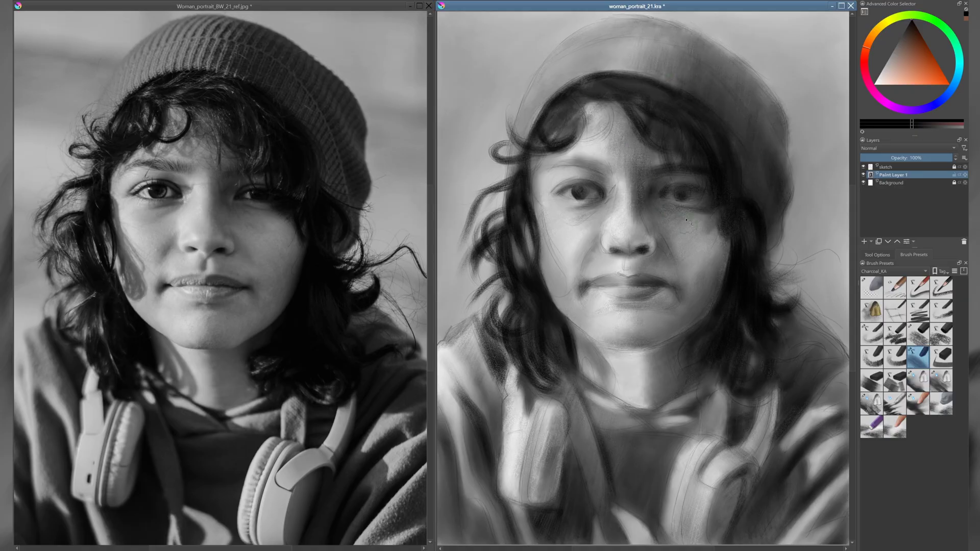
key(slash)
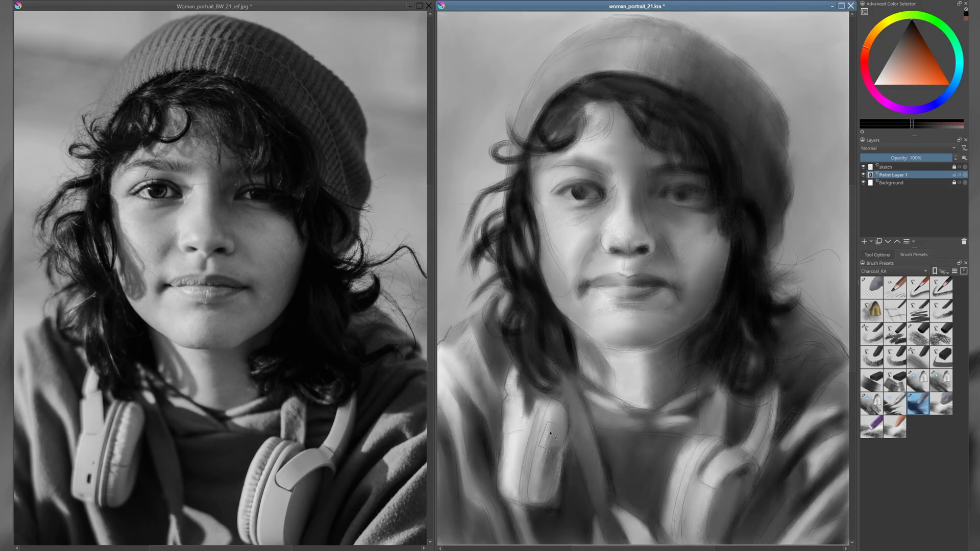
- Sharpen the left eye's pupil, iris and lid lines, and smooth the left headphone's surface
key(slash)
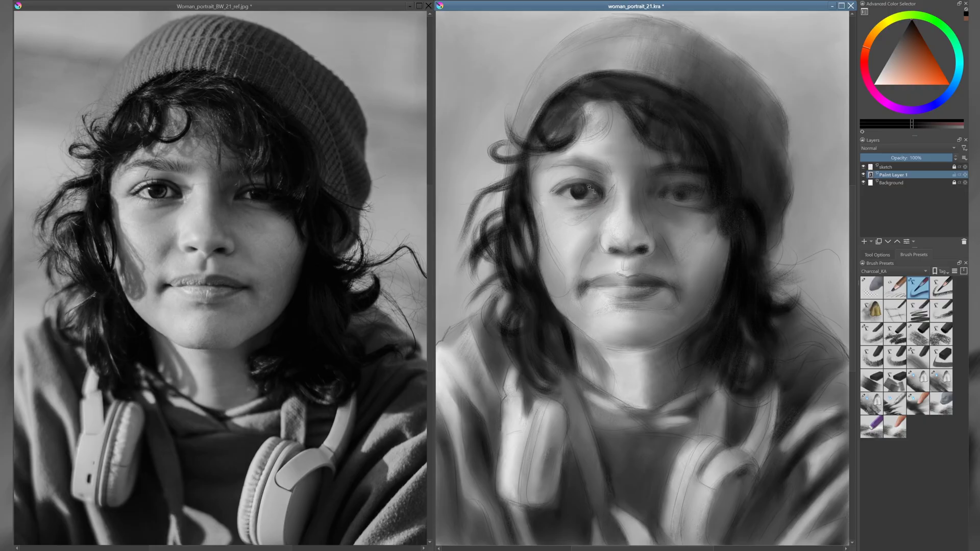
key(e)
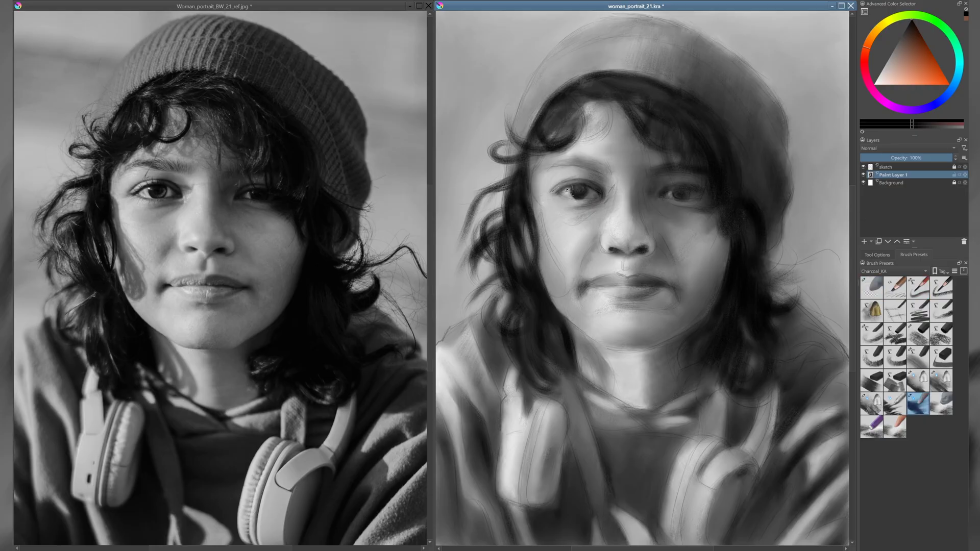
key(slash)
- Refine the lips and the right jaw edge, and shade the left side of the nose bridge
key(slash)
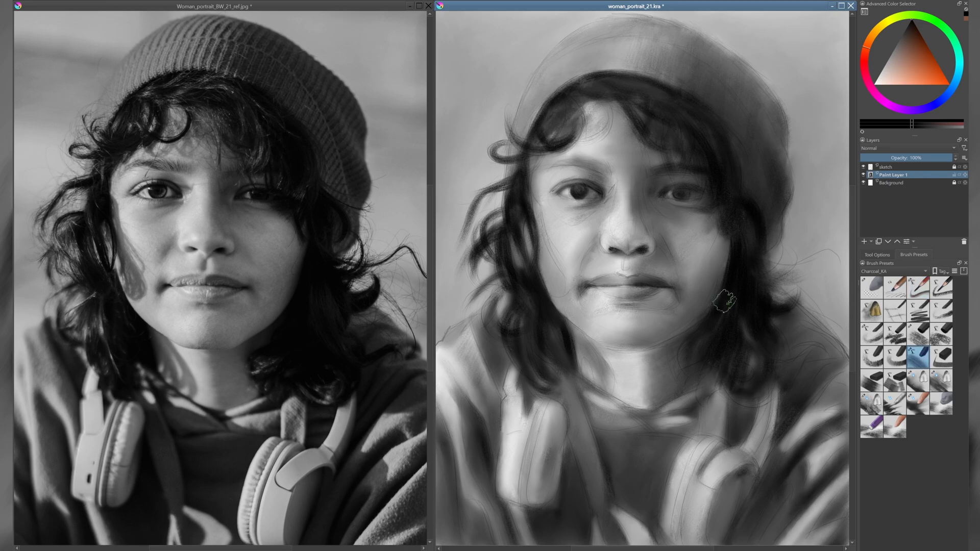
key(slash)
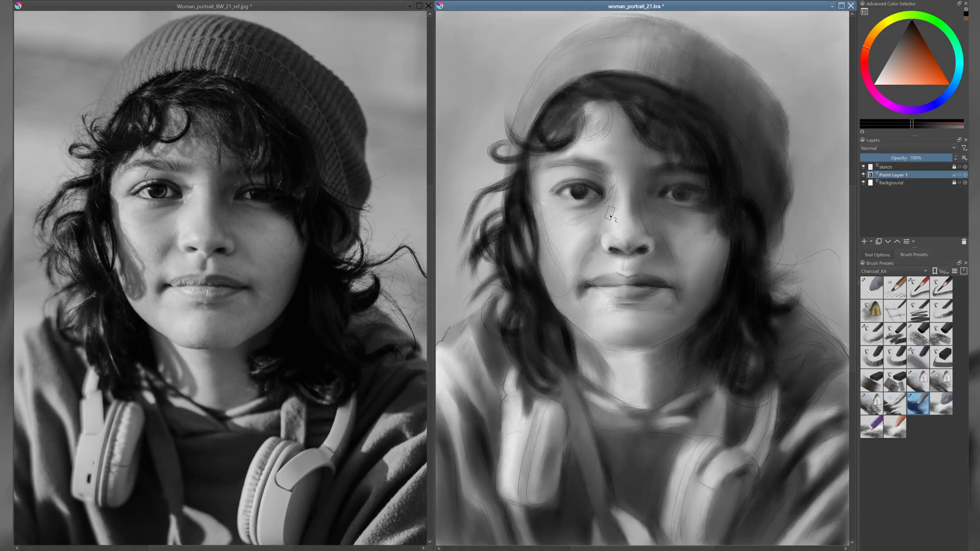
key(slash)
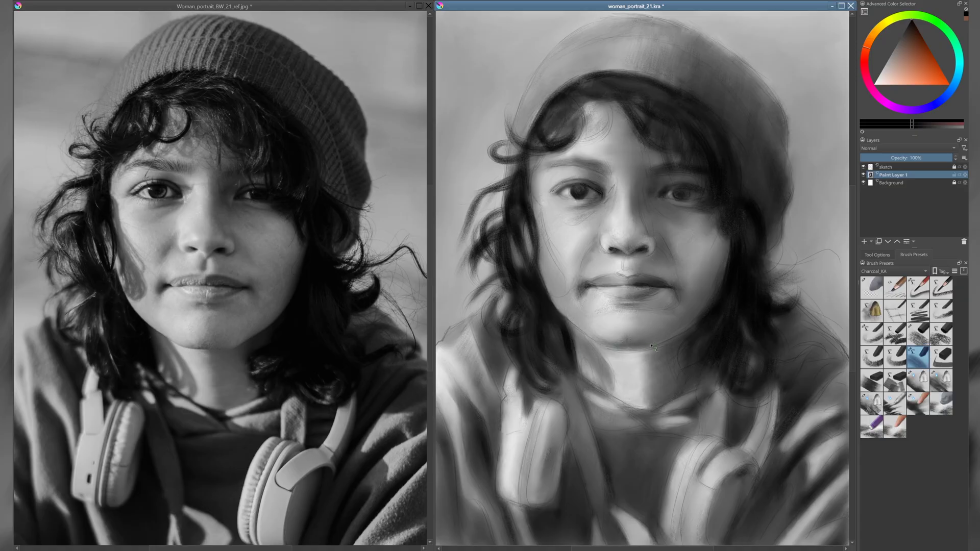
- Add grey shading to the neck below the chin and blend it down to the hoodie collar
key(slash)
drag(639, 383, 640, 396)
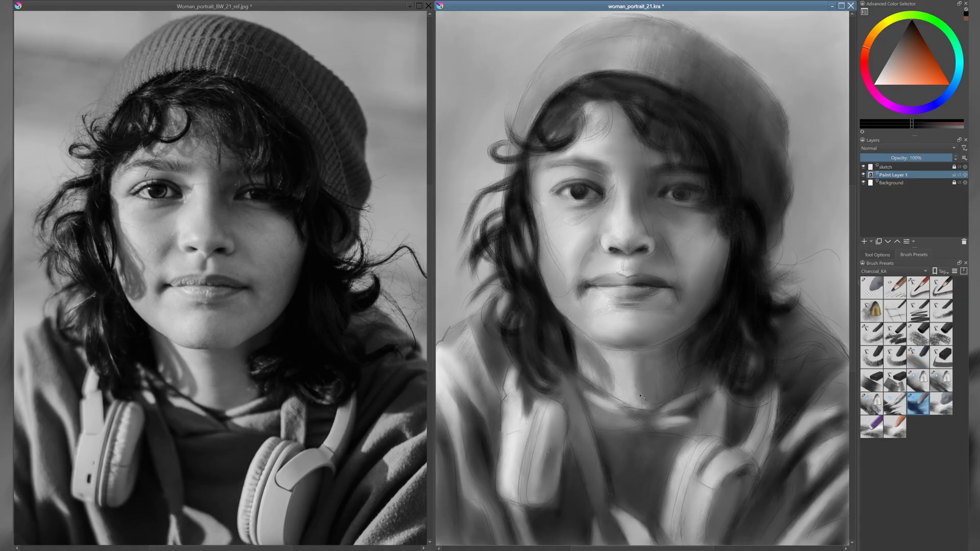
key(slash)
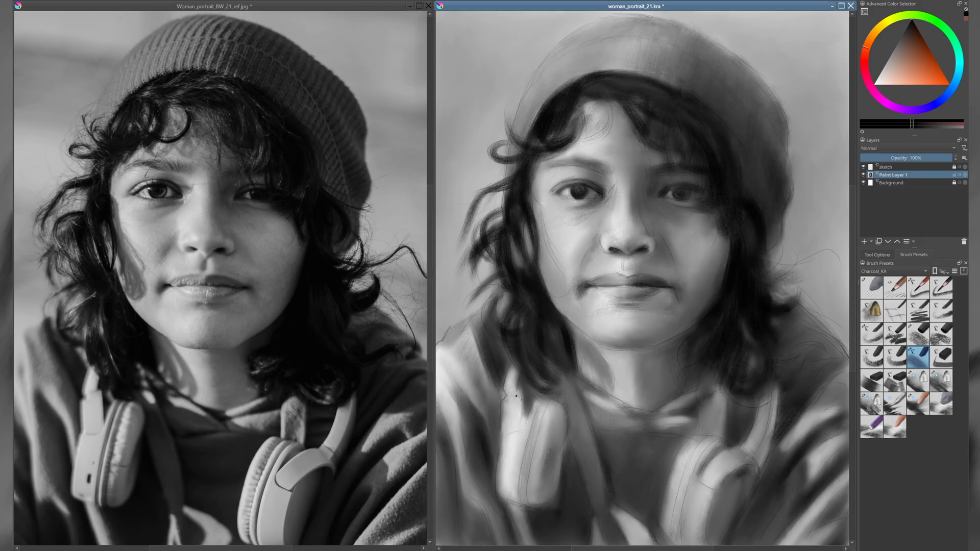
- Darken the hoodie's left shoulder and sleeve with charcoal, blending the fold shadows down to the lower corner
key(slash)
mouse_move(442, 386)
mouse_down()
mouse_move(465, 365)
mouse_move(467, 327)
mouse_move(477, 393)
mouse_up()
key(slash)
key(e)
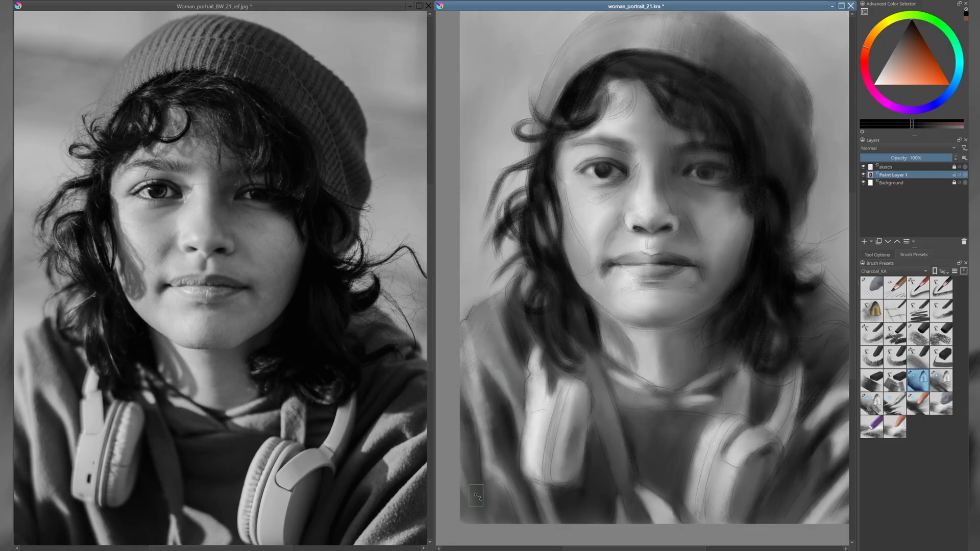
drag(526, 425, 538, 449)
drag(502, 491, 468, 488)
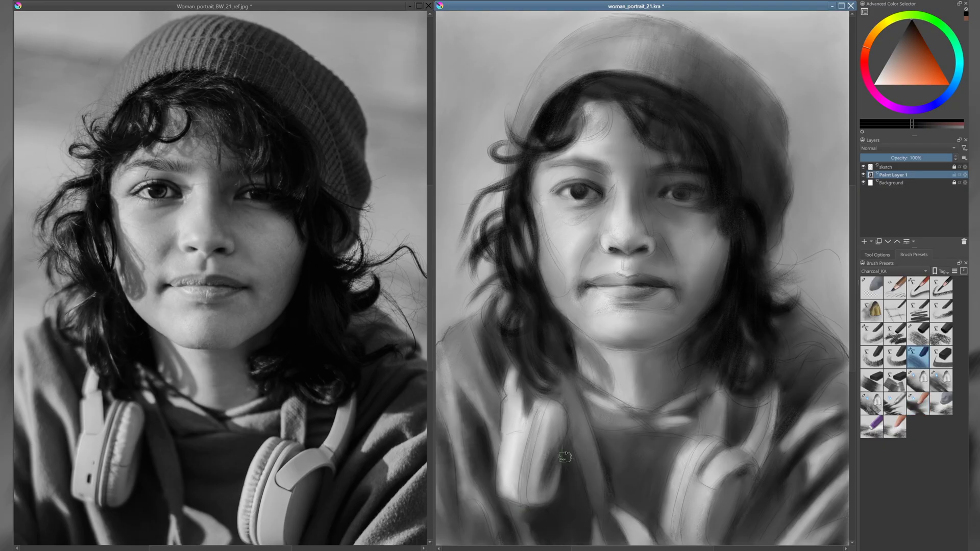
key(slash)
drag(462, 490, 449, 409)
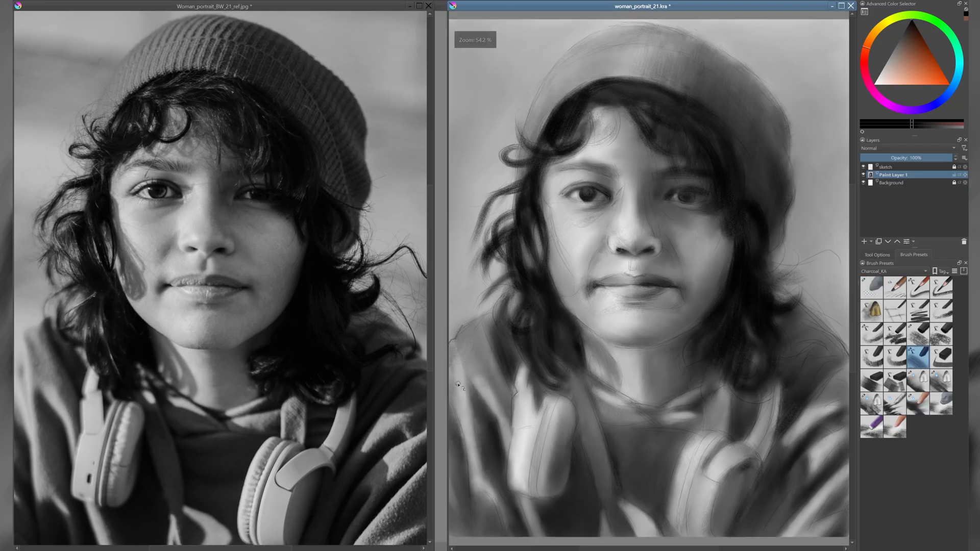
- Darken the hoodie strip beside the left headphone and blend its shadow up to the collar
key(slash)
drag(577, 423, 607, 539)
key(slash)
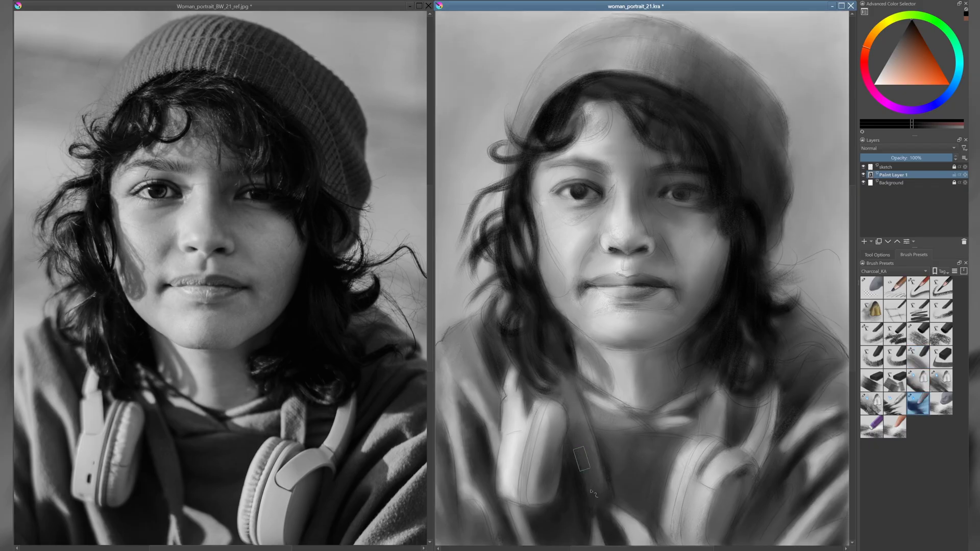
key(slash)
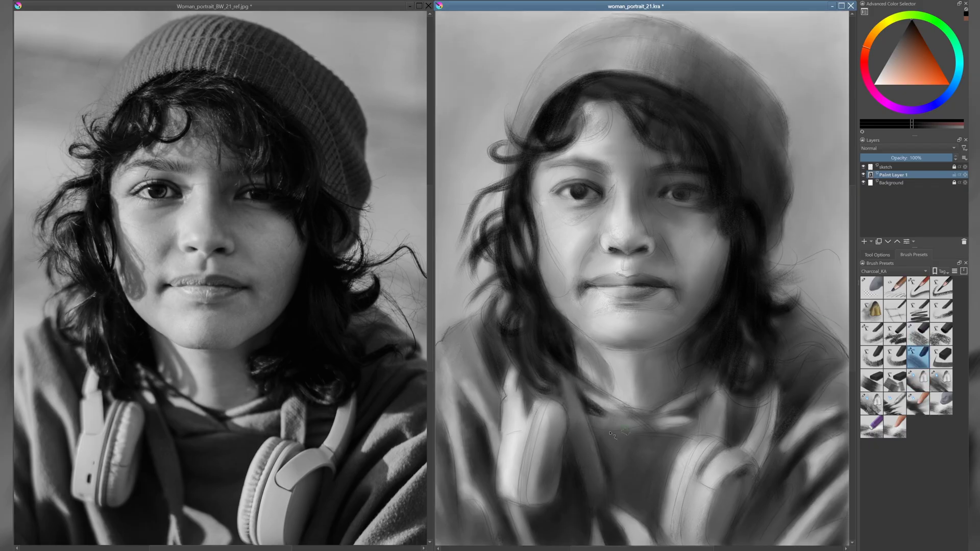
- Deepen the hoodie's chest area between the headphones and refine the light folds at its lower edge
drag(630, 479, 582, 472)
key(slash)
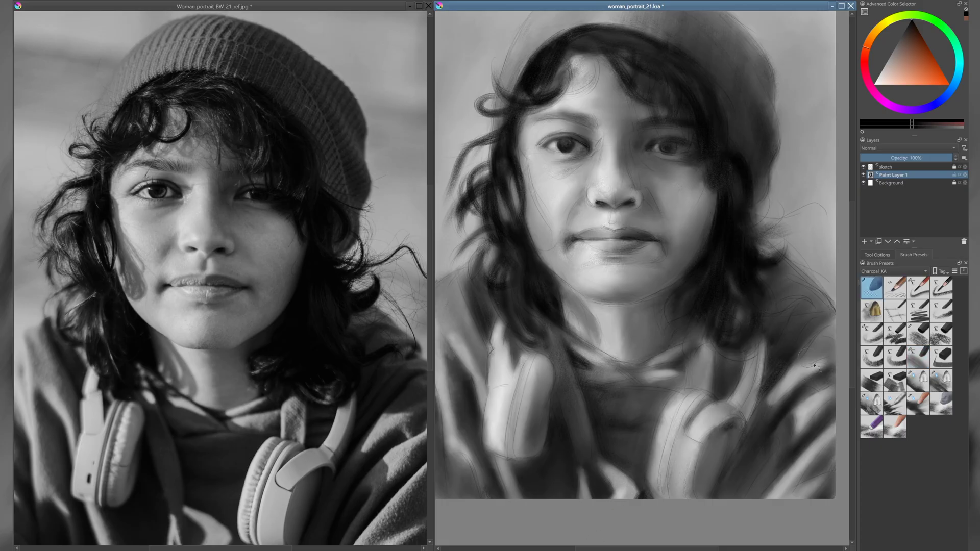
key(slash)
key(slash)
- Refine the right headphone's band and ear cup by adjusting the edges and shadows around them
drag(725, 393, 752, 394)
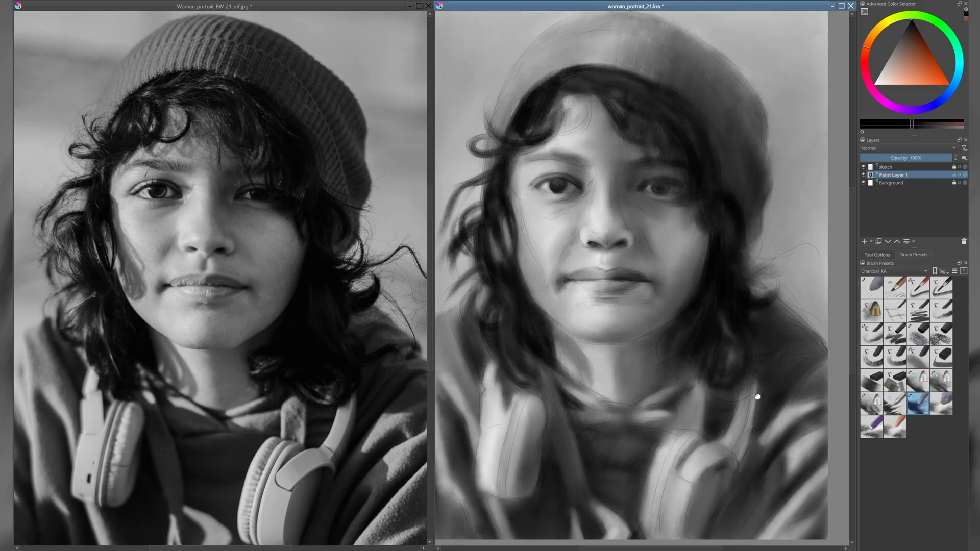
key(slash)
drag(731, 476, 695, 454)
drag(722, 367, 740, 379)
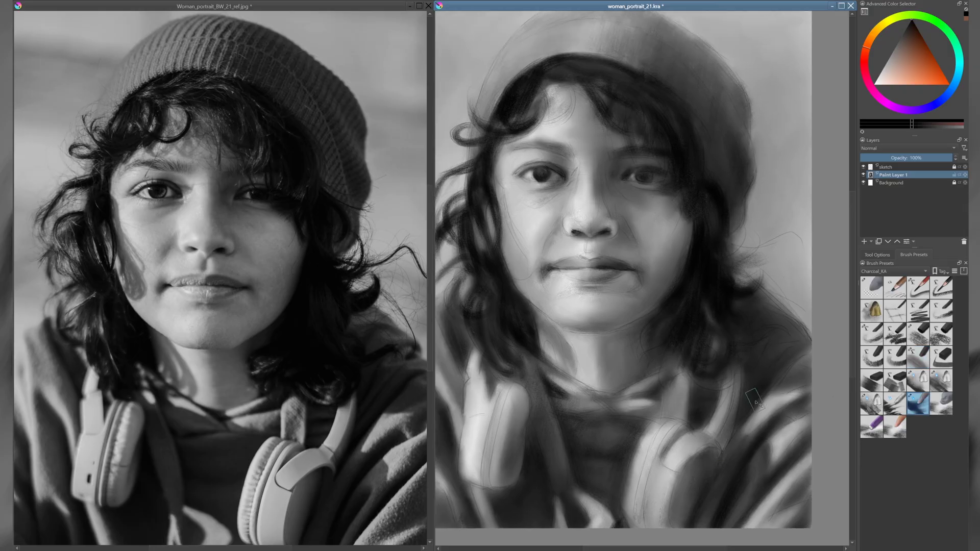
- Darken the hoodie's right shoulder beneath the hair with charcoal and save the painting
key(slash)
key(slash)
drag(746, 304, 782, 321)
key(ctrl+s)
key(slash)
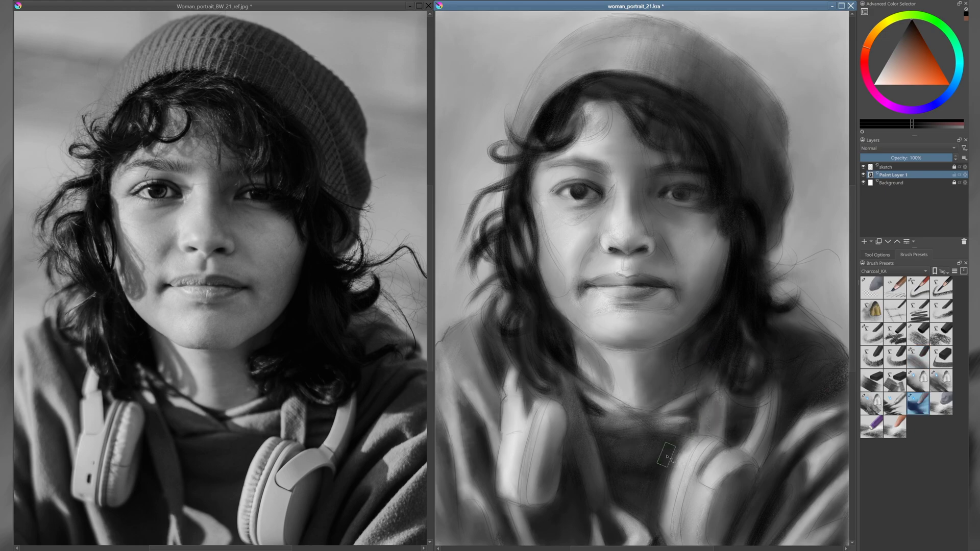
- Deepen the beanie's tone with charcoal and add grainy shading to the philtrum and the neck beneath the jaw
key(slash)
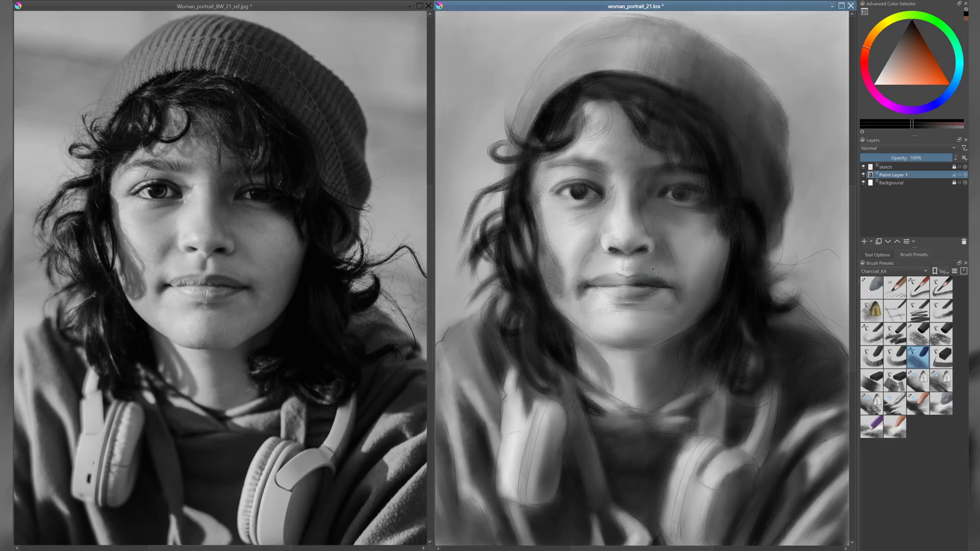
drag(604, 23, 646, 66)
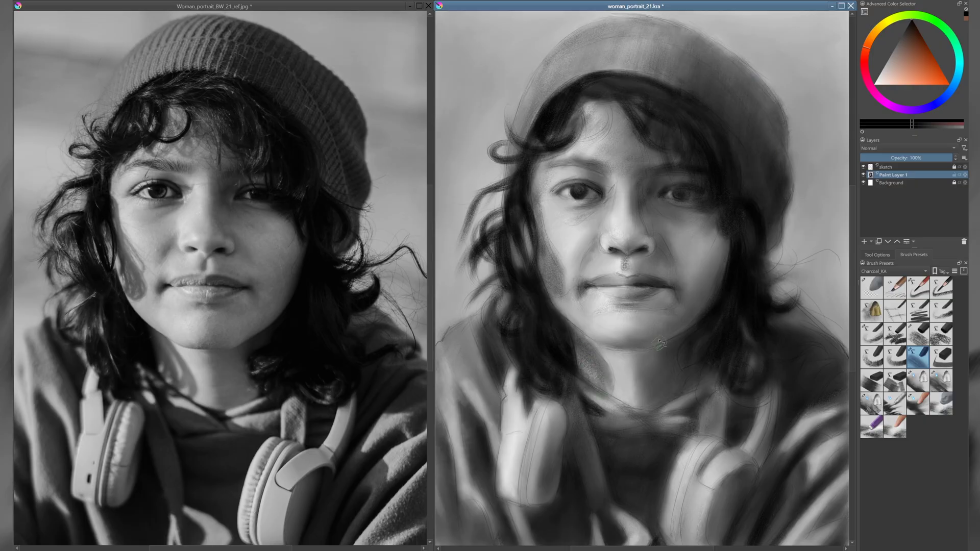
scroll(744, 123, down, 1)
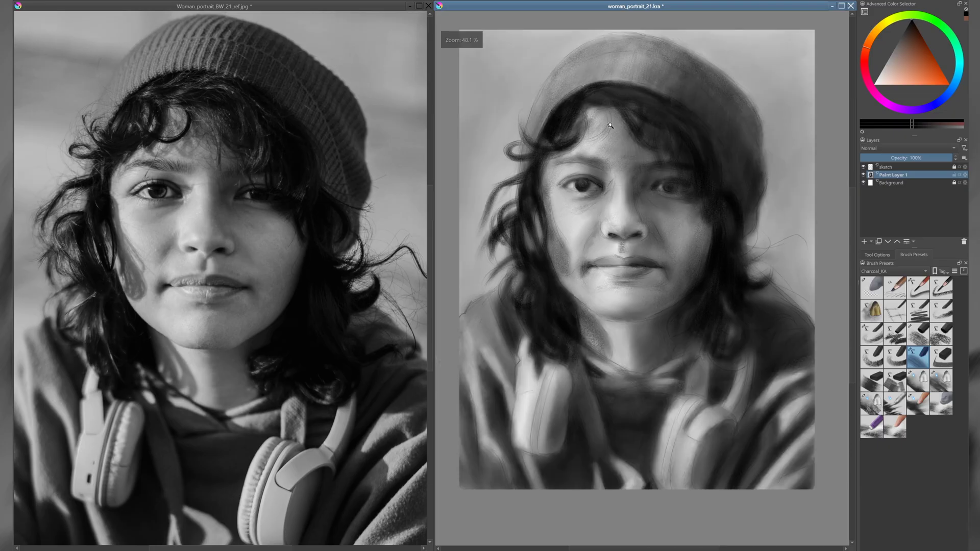
- Shade faint grey bands into the background on both sides of the beanie and blend them softly
key(slash)
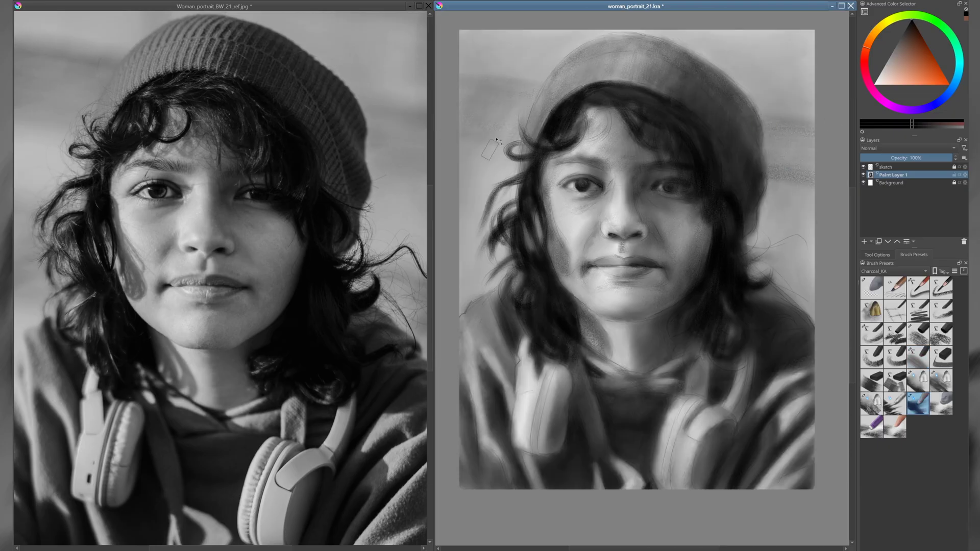
drag(526, 76, 485, 245)
drag(811, 251, 786, 285)
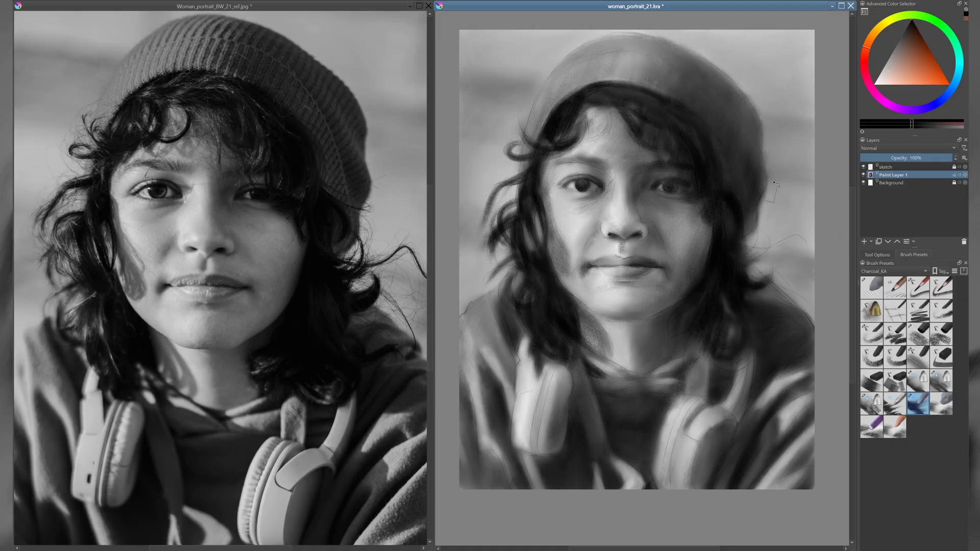
- Smooth the grainy shadows on the left cheek, philtrum and neck, and hide the sketch layer
scroll(545, 181, up, 2)
key(slash)
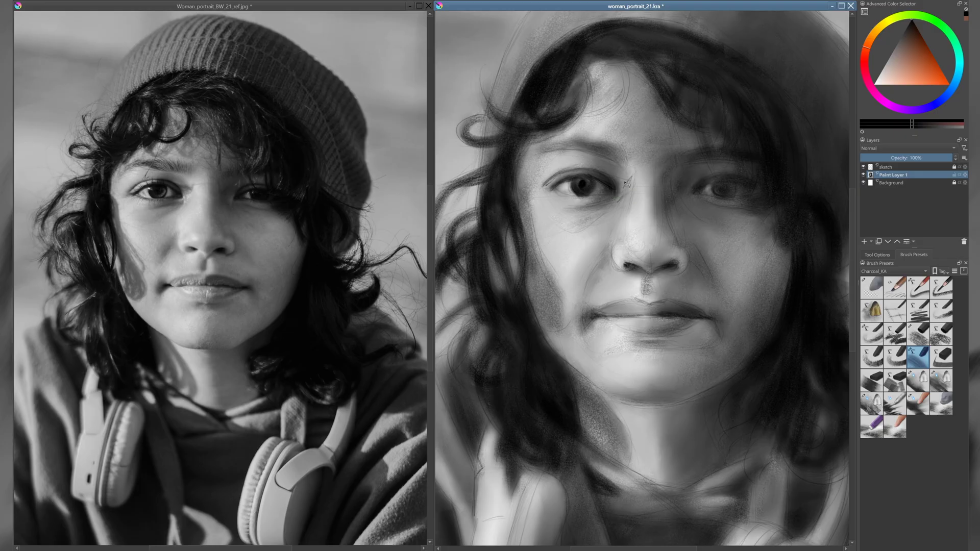
key(comma)
key(slash)
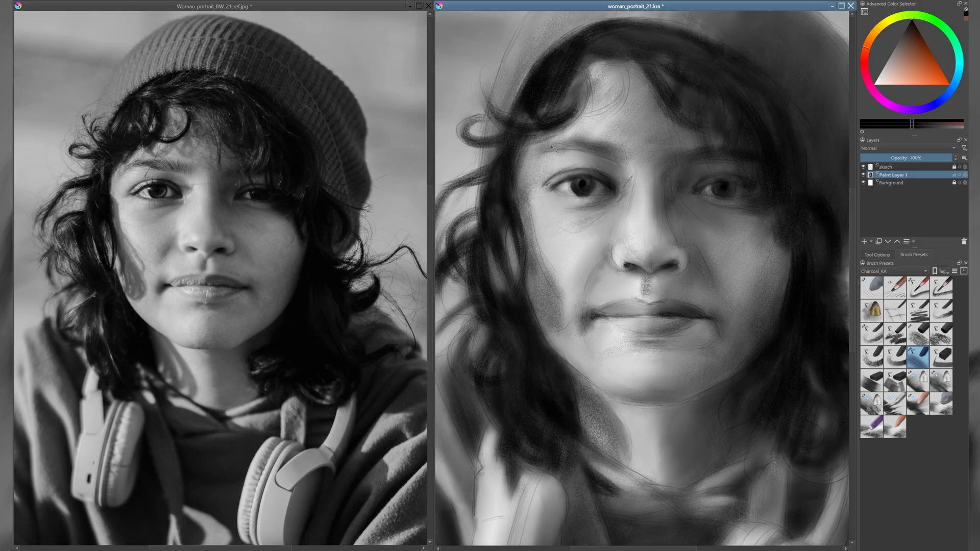
key(period)
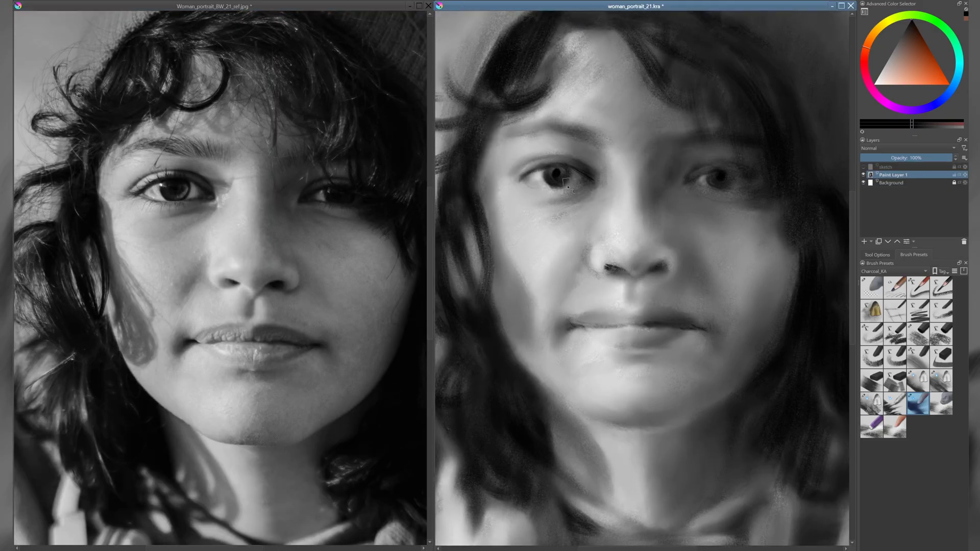
key(slash)
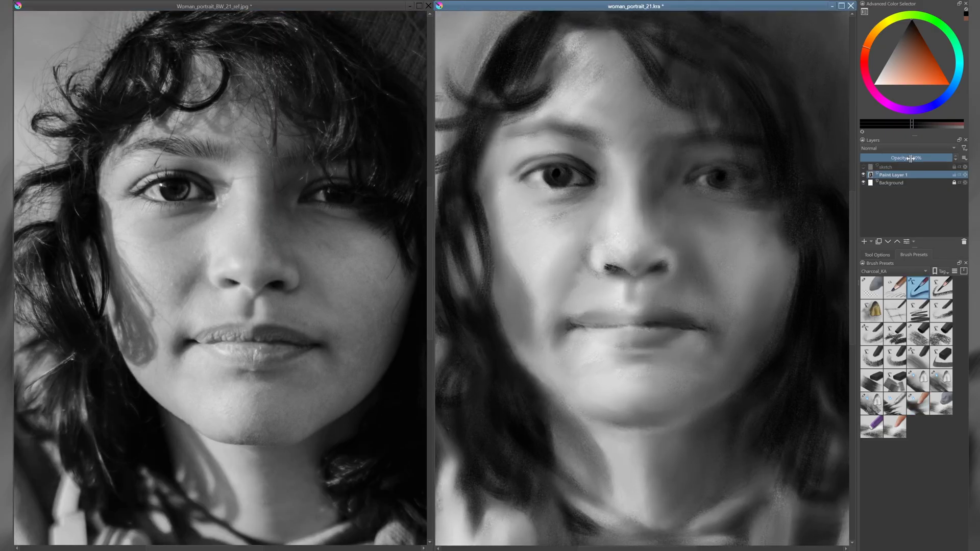
- Define the left eye's eyelid lines and darken its iris and lash line
key(slash)
key(period)
key(period)
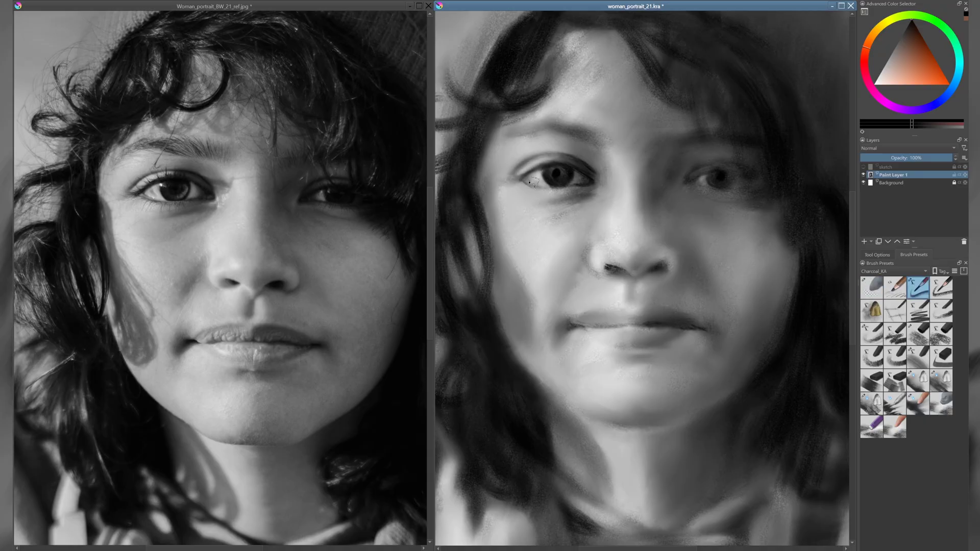
key(slash)
drag(552, 193, 544, 210)
key(period)
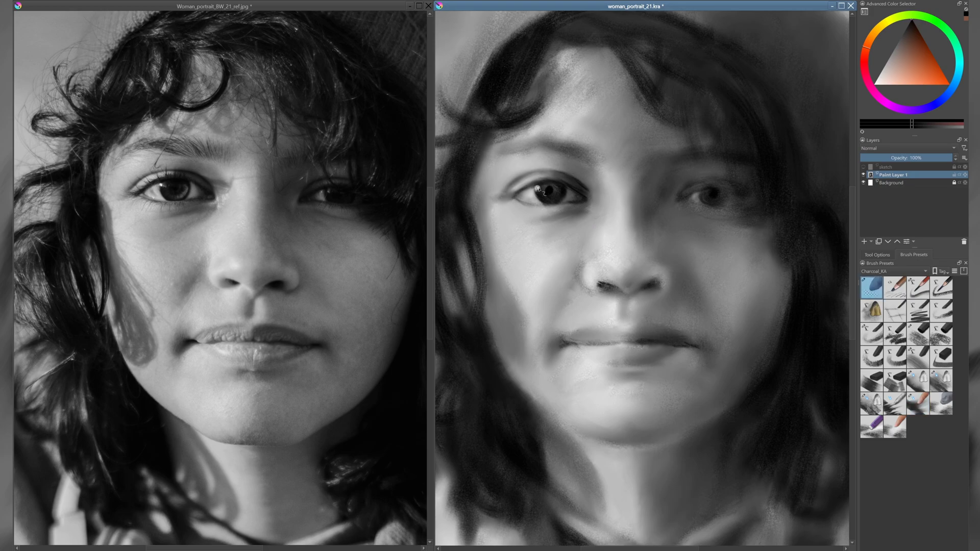
- Sharpen the right eye's lids and iris with darker charcoal, hide the sketch and soften the hair beside it
key(slash)
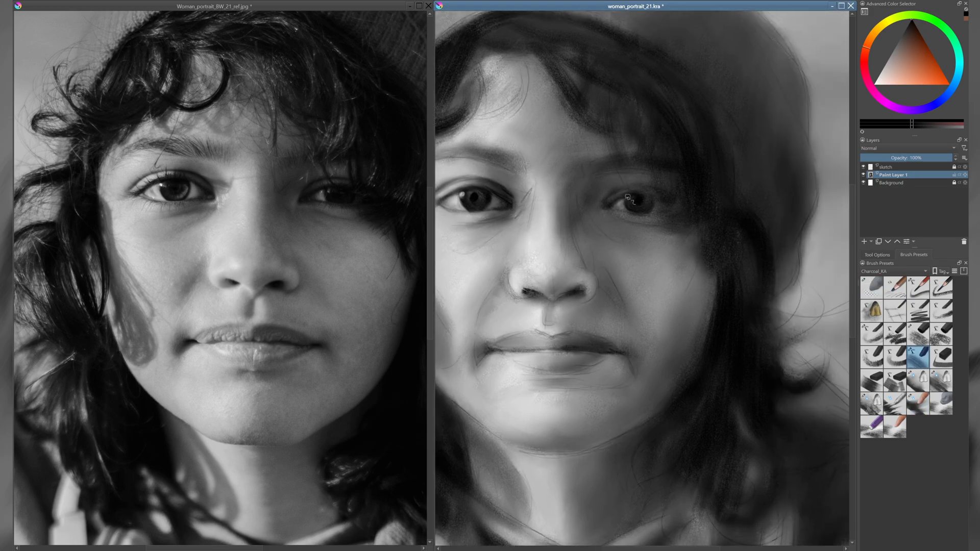
drag(628, 197, 676, 204)
key(slash)
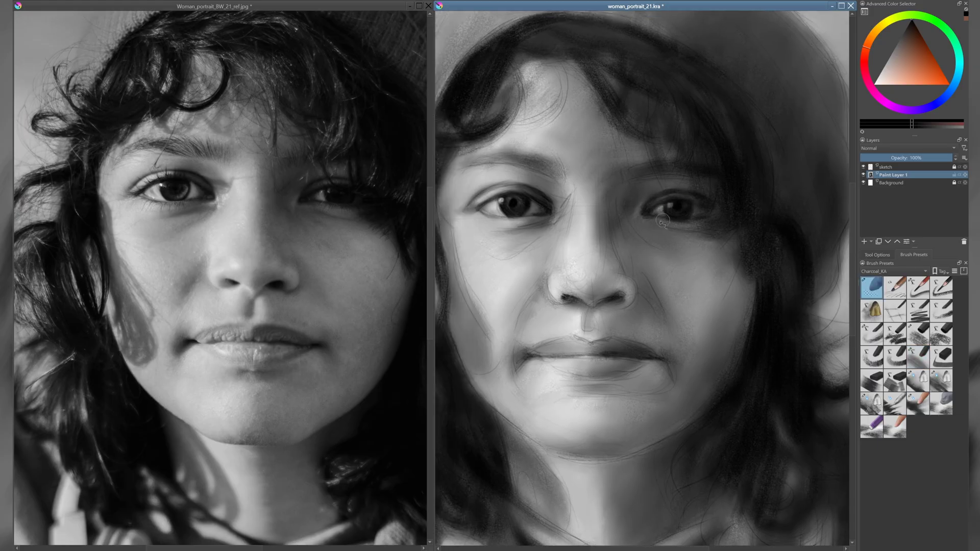
key(slash)
key(period)
key(ctrl+shift+h)
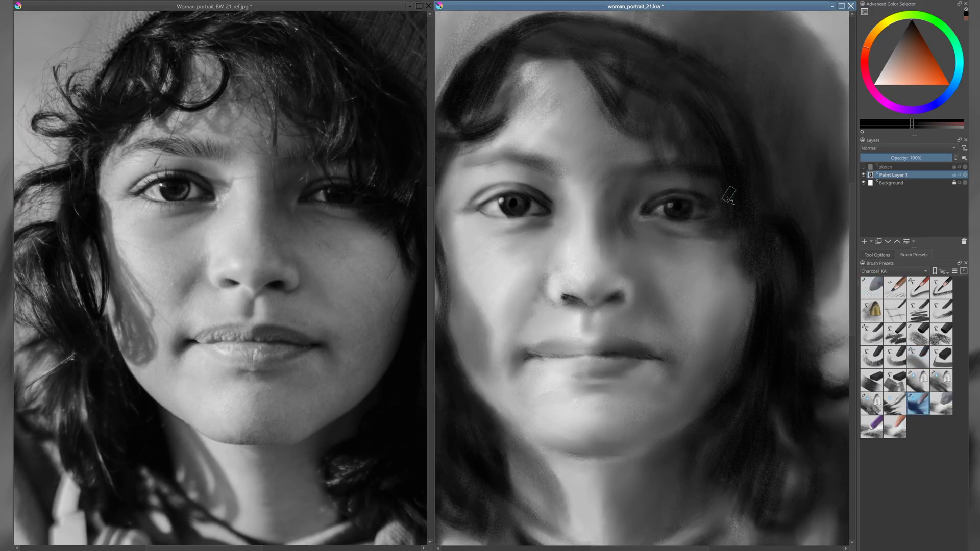
key(slash)
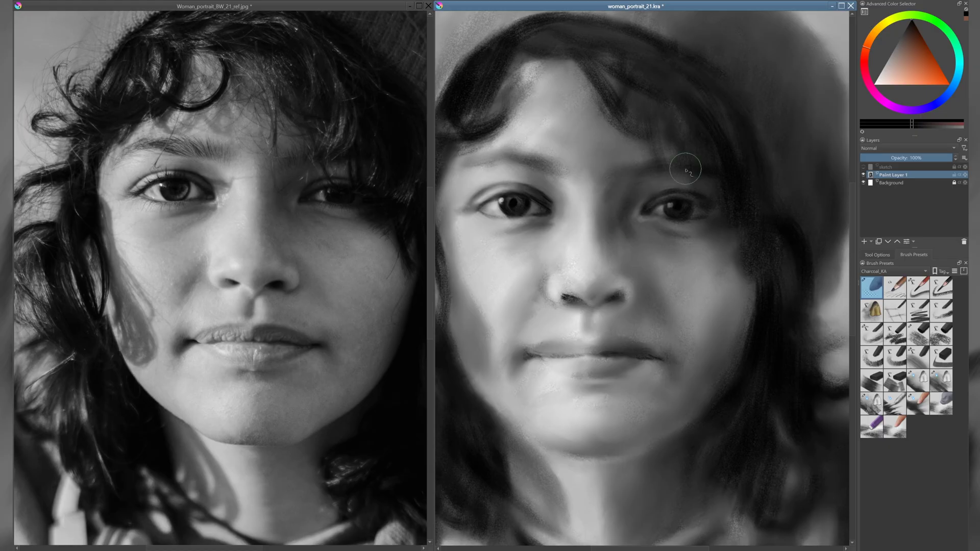
- Darken the nostrils, philtrum and mouth corners, and shade around the nose and left cheek
scroll(570, 260, up, 2)
key(slash)
key(slash)
key(slash)
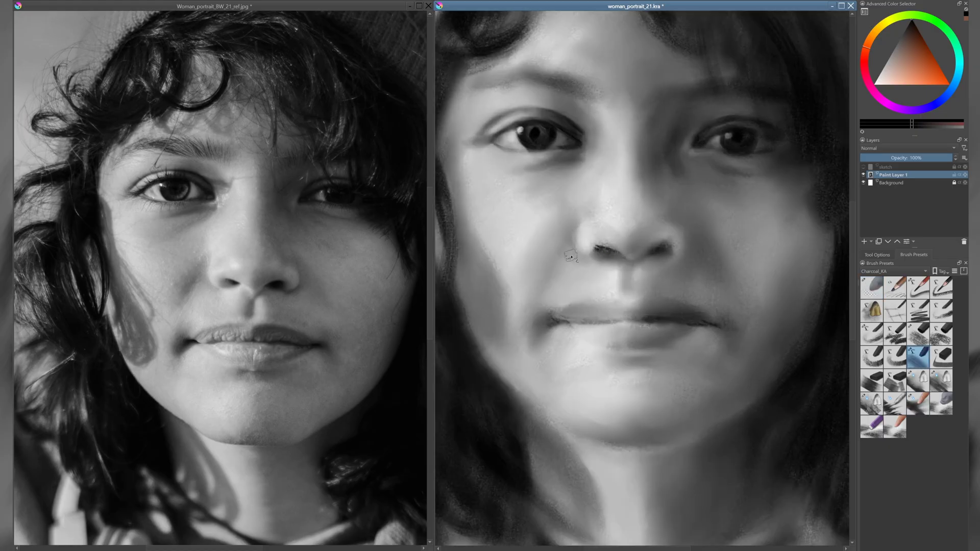
key(ctrl+shift+h)
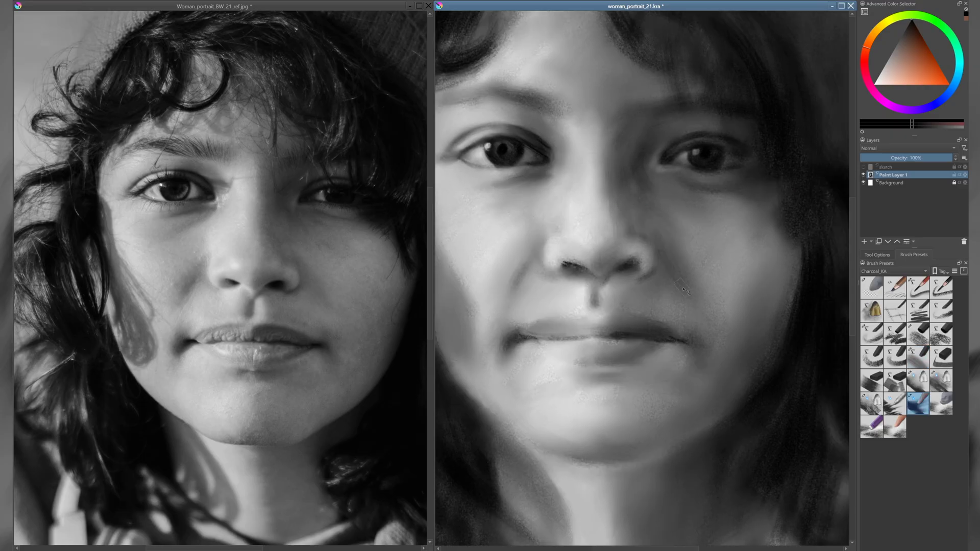
drag(619, 141, 626, 158)
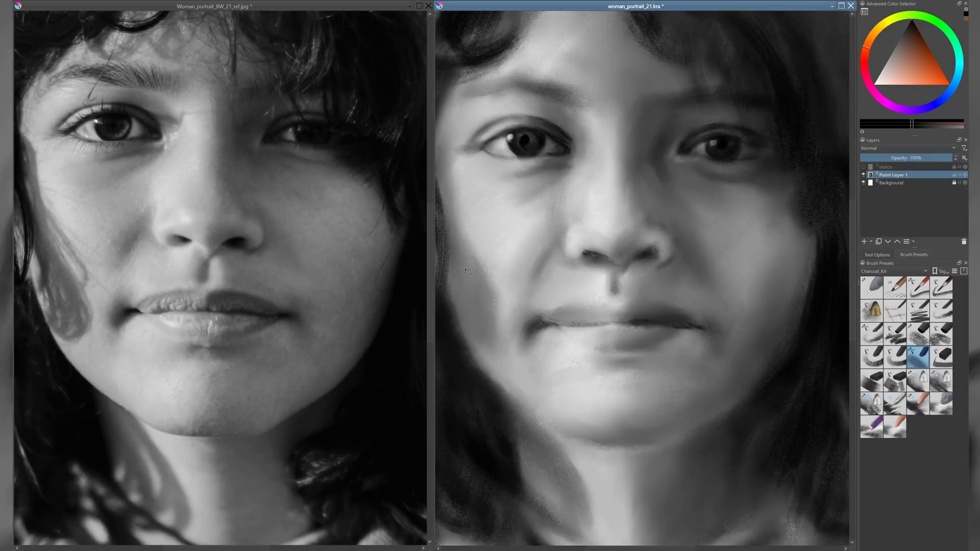
drag(608, 278, 622, 319)
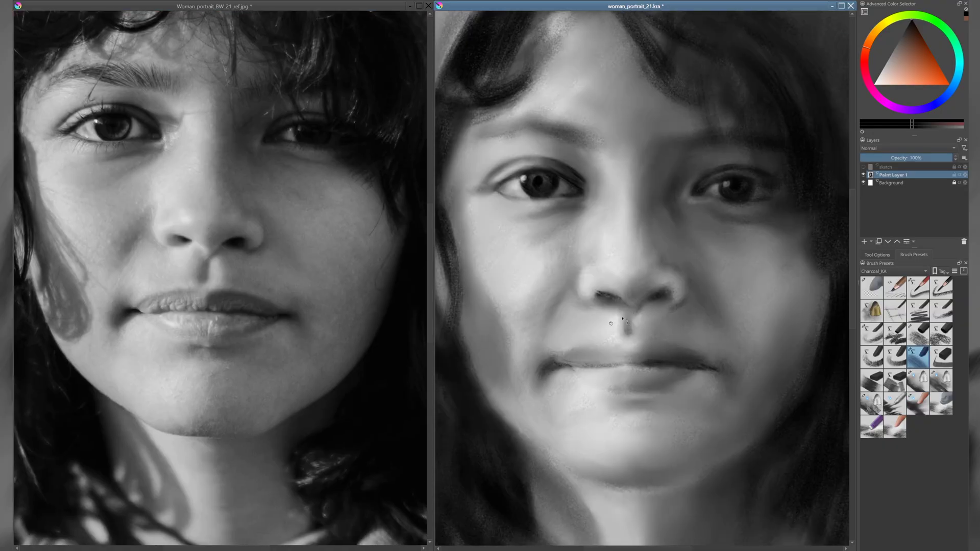
- Refine the right nostril wing and blend its shadow smoothly into the right cheek
key(/)
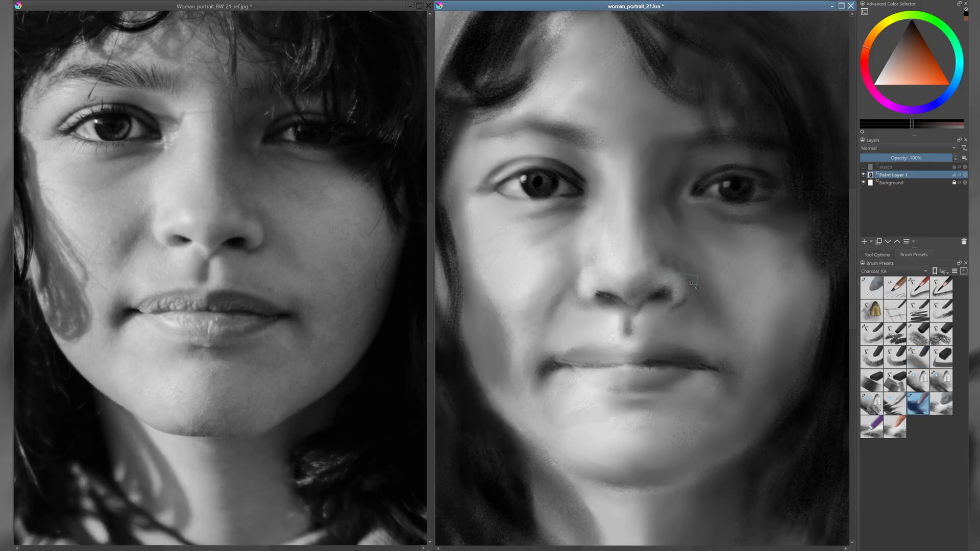
key(/)
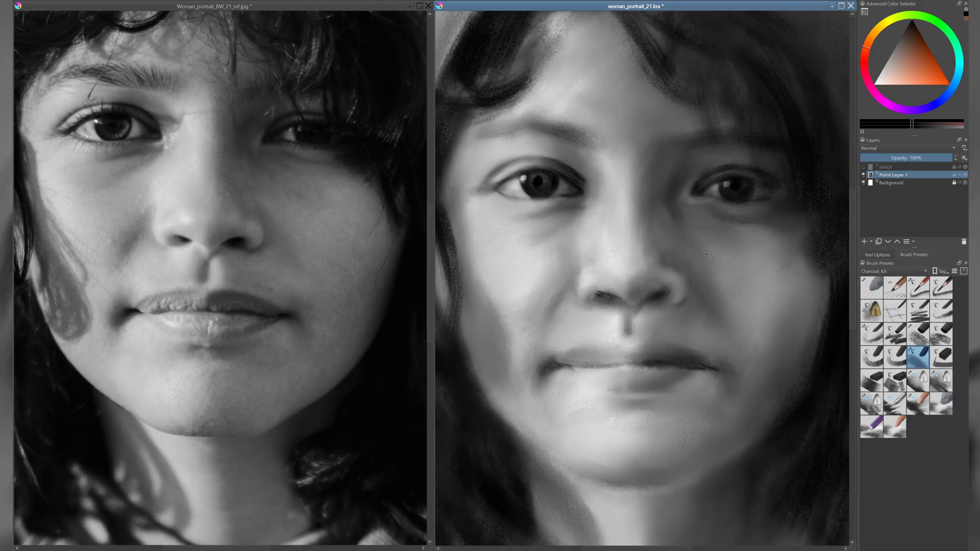
key(/)
mouse_move(630, 247)
mouse_down()
mouse_move(711, 300)
mouse_move(472, 261)
mouse_up()
key(/)
key(/)
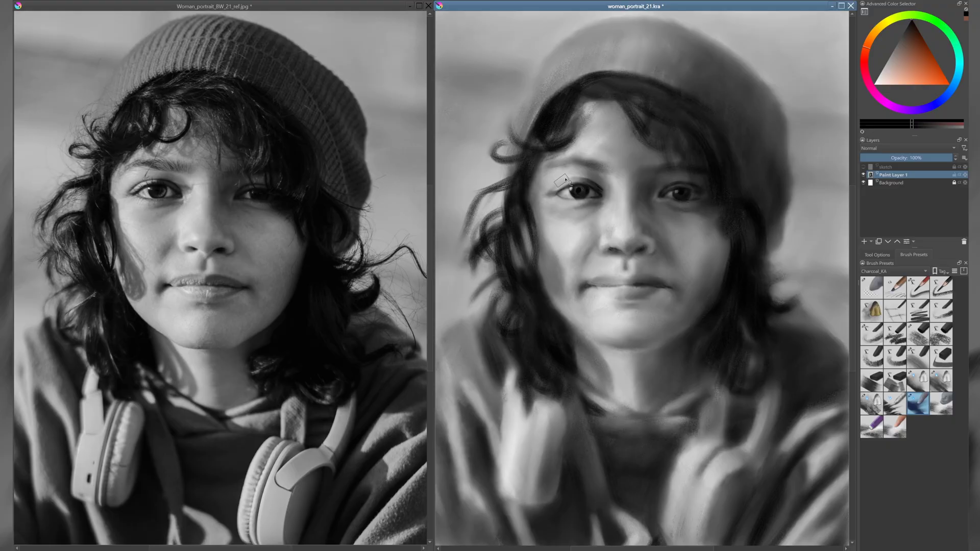
key(/)
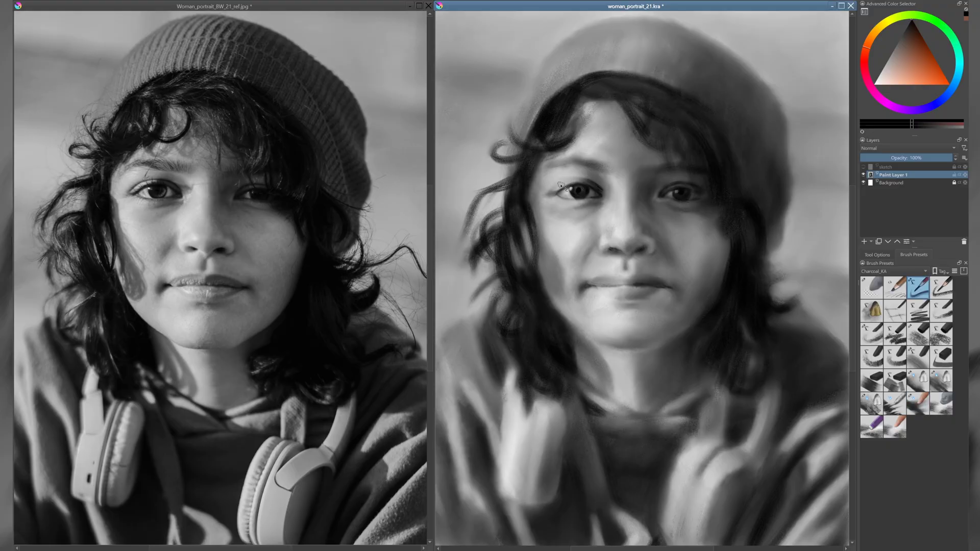
- Refine the left eye's lid creases and blend the shading around its inner corner and the nose bridge
scroll(580, 183, up, 3)
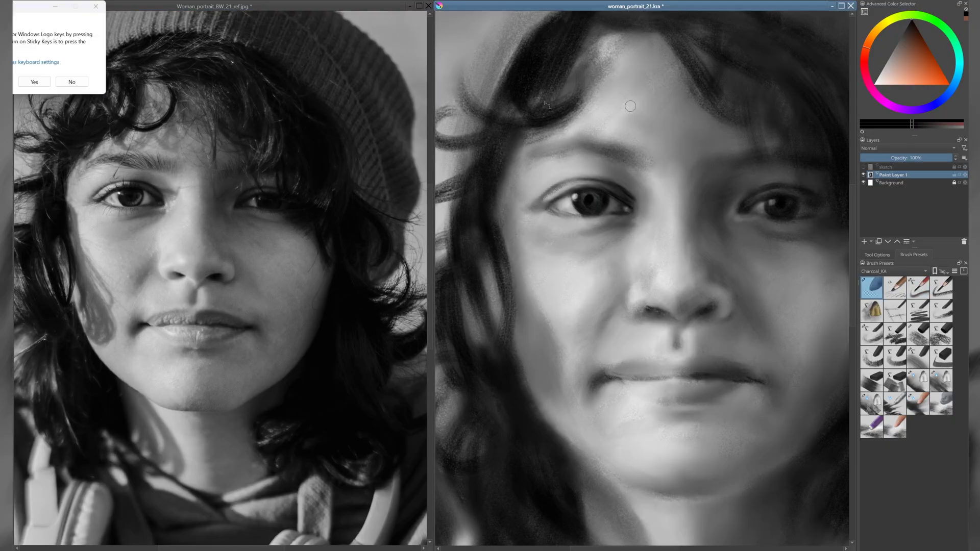
key(/)
key(e)
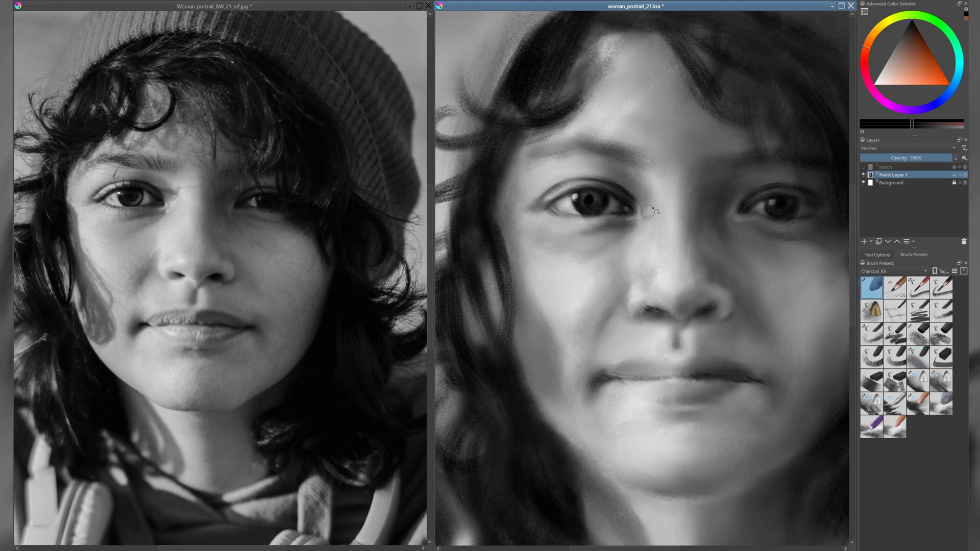
click(917, 363)
key(/)
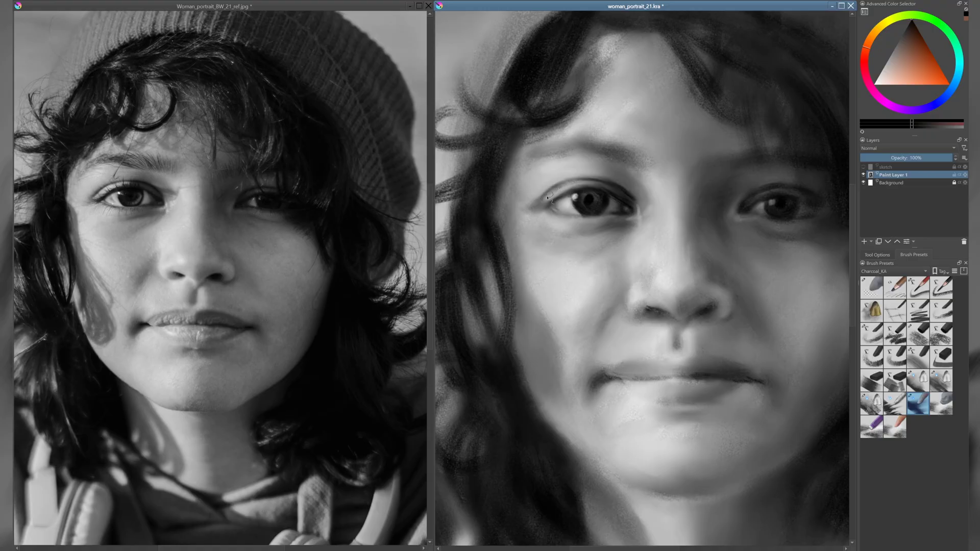
key(/)
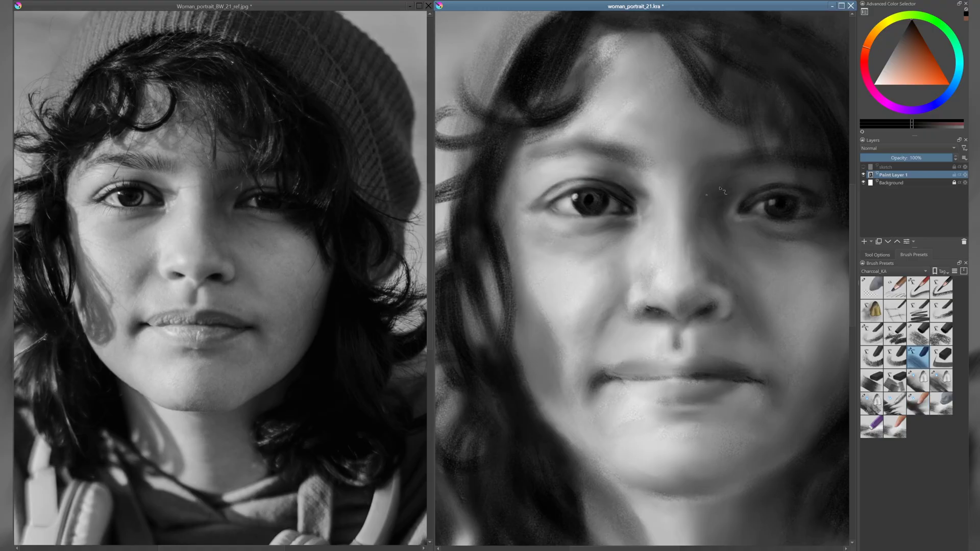
- Deepen and blend the shadow around the right eye, its brow and the hair falling over it
drag(812, 163, 740, 151)
key(e)
key(/)
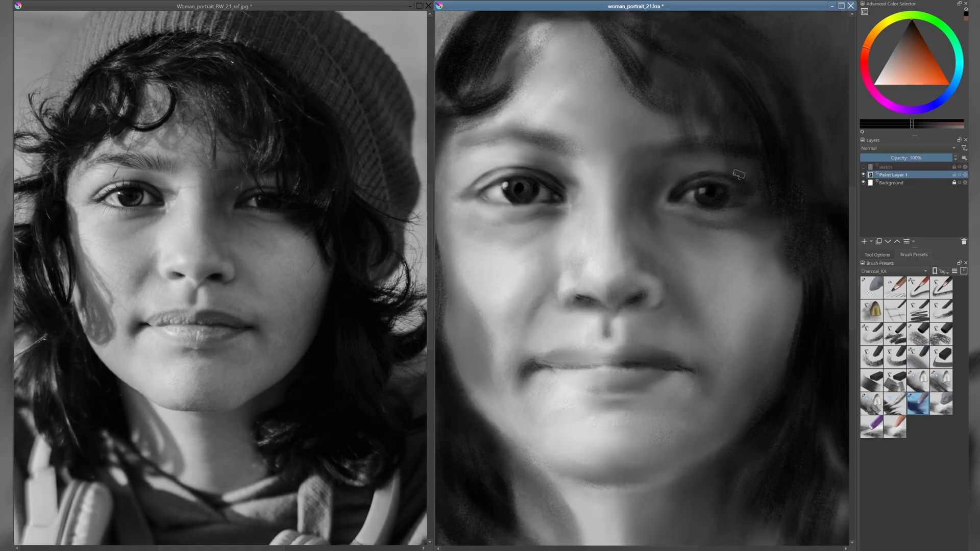
key(/)
key(/)
- Show the sketch layer and shade the right cheek and the hair edge beside it with charcoal
key(ctrl+h)
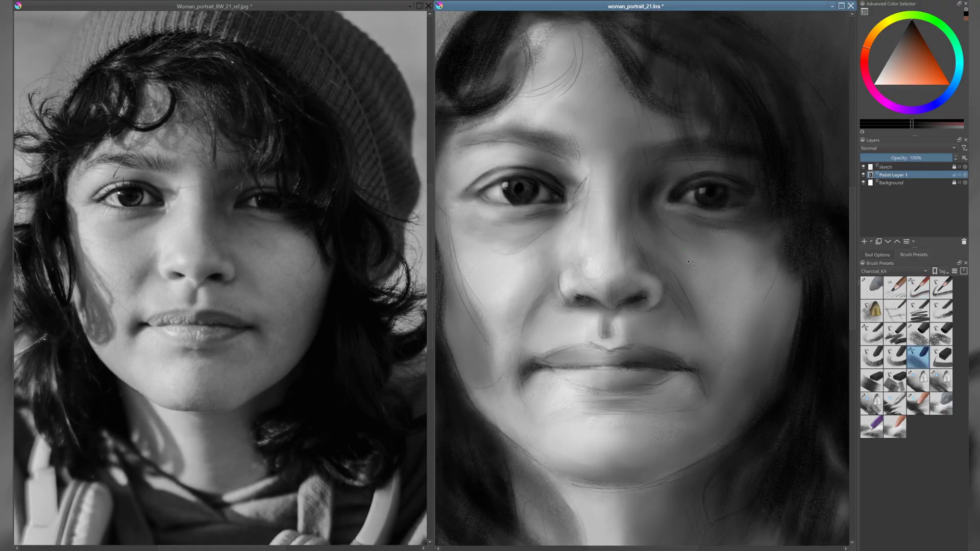
drag(686, 219, 696, 245)
drag(750, 327, 789, 256)
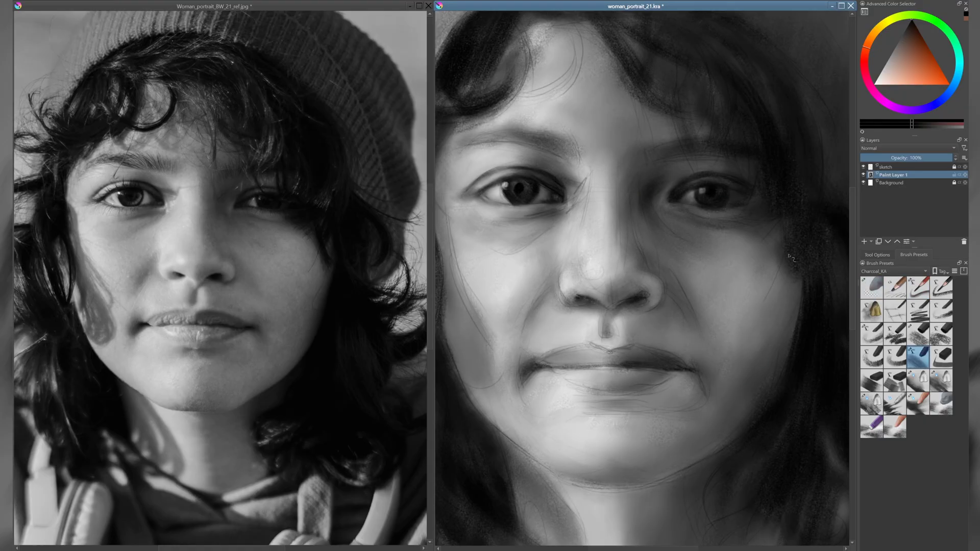
- Darken the upper lip and the shadow under the lower lip along the sketch lines, and save the painting
mouse_move(559, 350)
mouse_down()
mouse_move(673, 364)
mouse_move(679, 377)
mouse_up()
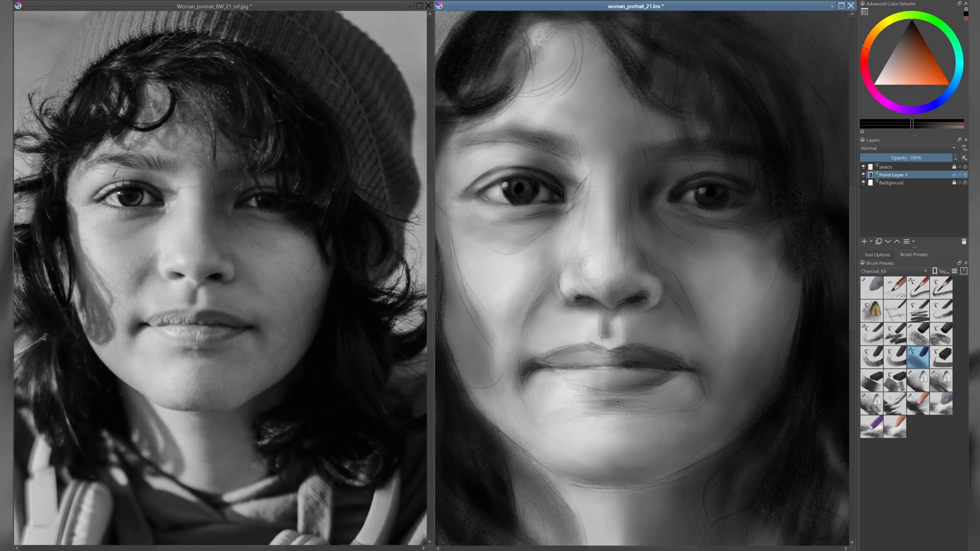
drag(547, 377, 581, 356)
click(917, 403)
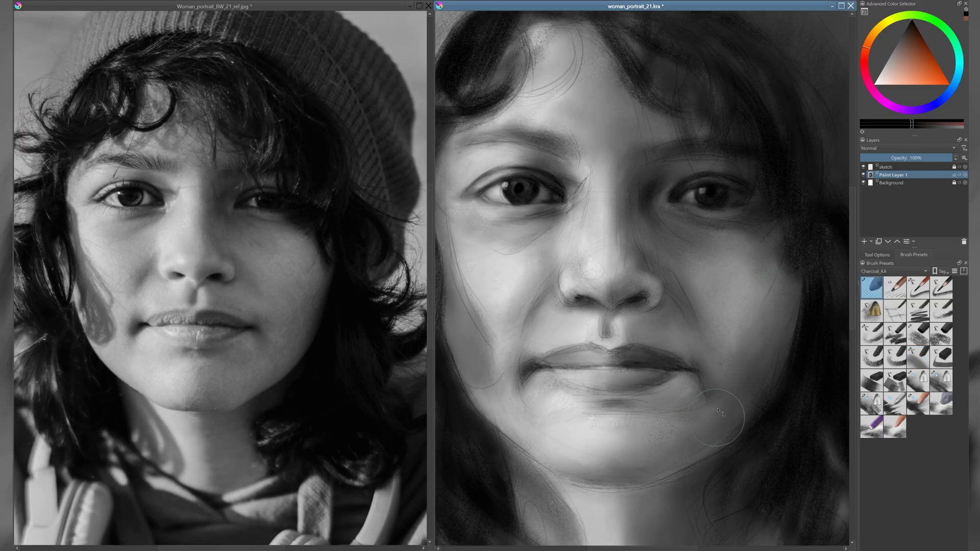
drag(487, 149, 503, 159)
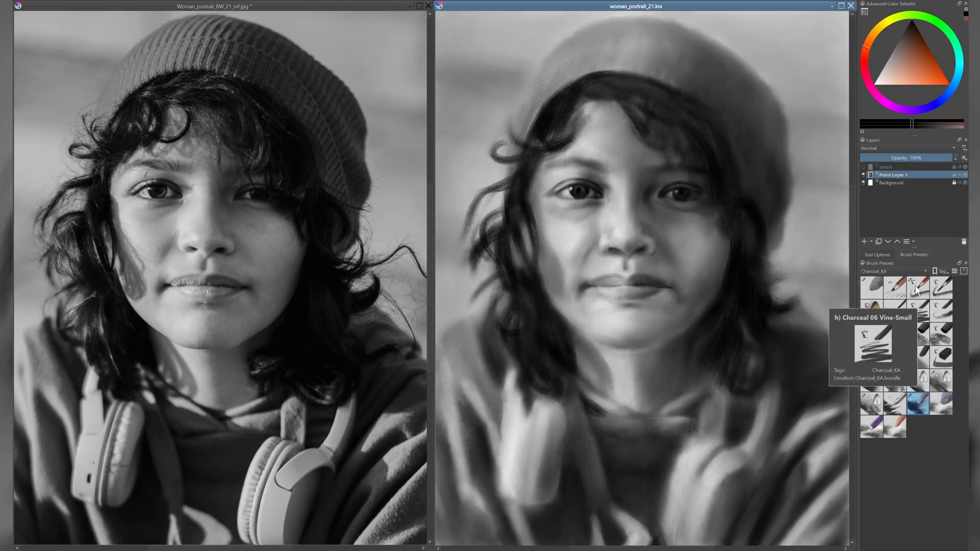
- Sharpen and darken the pupils and lids of both eyes and blend the shadows around them
click(917, 287)
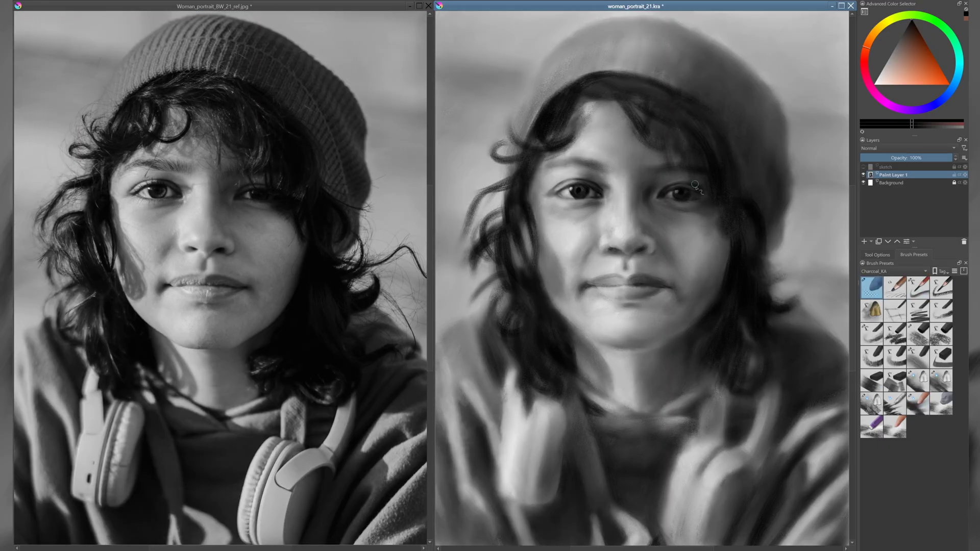
mouse_move(713, 198)
mouse_down()
mouse_move(583, 173)
mouse_move(587, 153)
mouse_up()
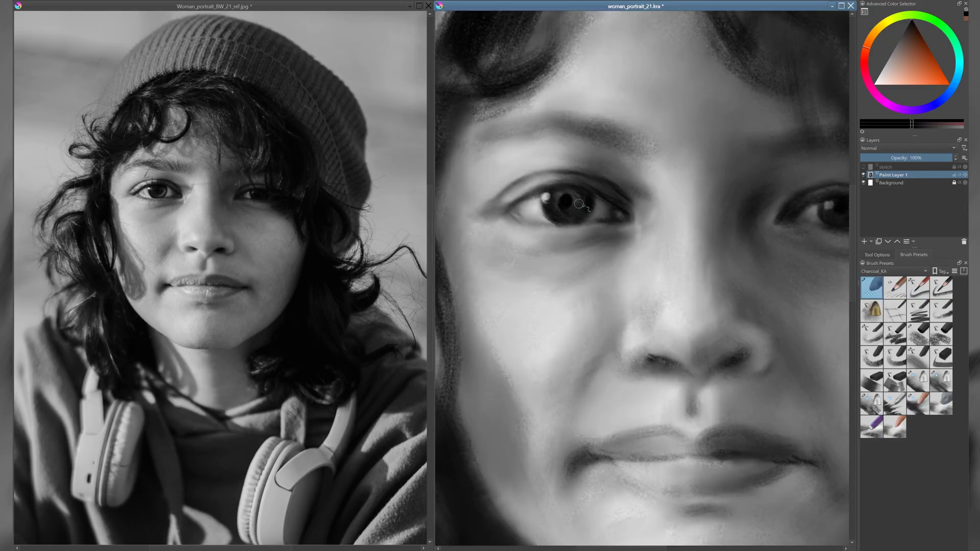
mouse_move(704, 197)
mouse_down()
mouse_move(710, 176)
mouse_move(719, 194)
mouse_up()
key(slash)
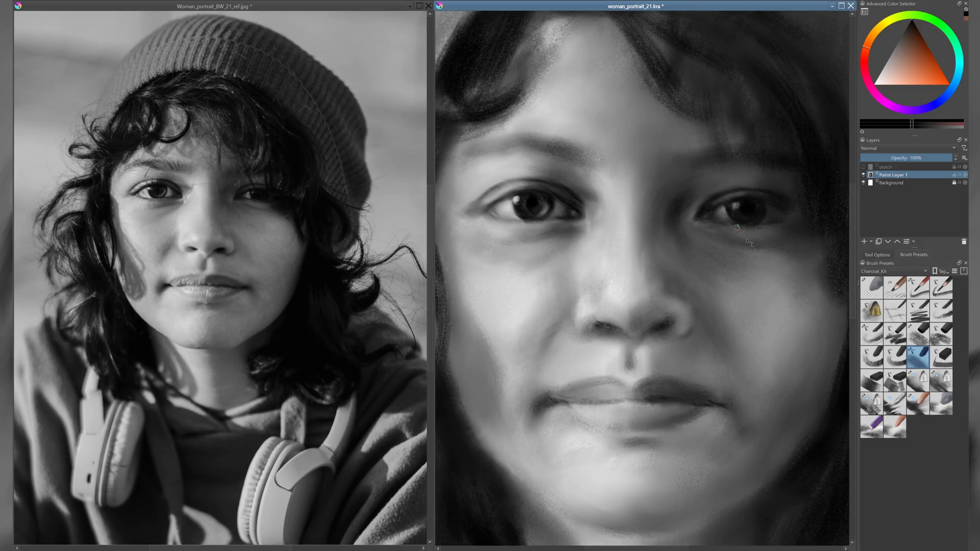
- Show the sketch layer, darken the beanie's crown and blend the background beside it
key(minus)
key(minus)
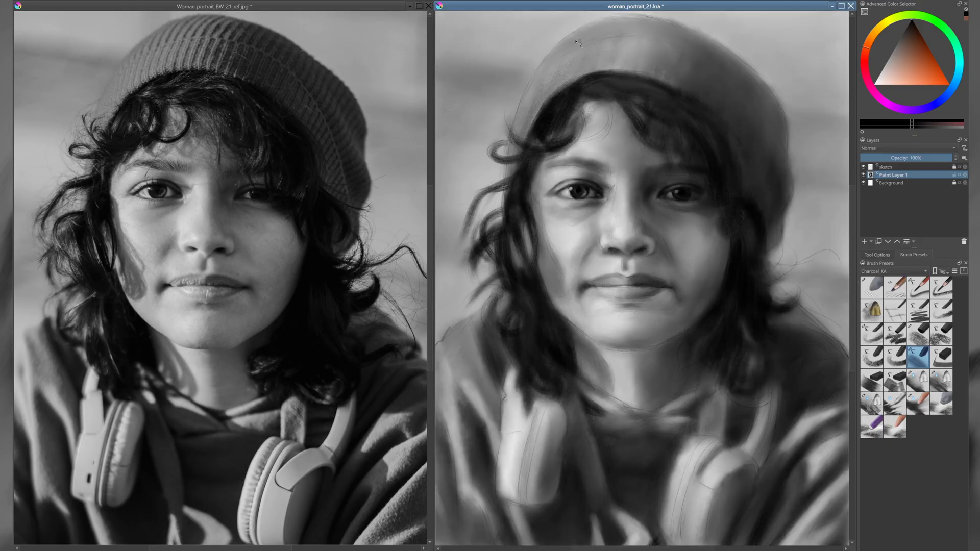
mouse_move(642, 36)
mouse_down()
mouse_move(733, 60)
mouse_move(598, 24)
mouse_move(592, 33)
mouse_move(670, 40)
mouse_move(650, 40)
mouse_move(525, 99)
mouse_move(655, 34)
mouse_up()
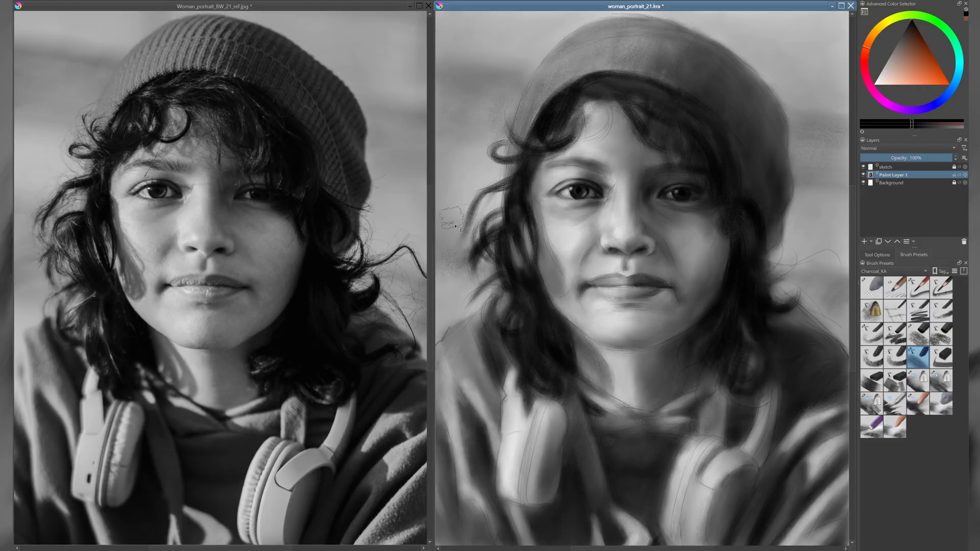
key(slash)
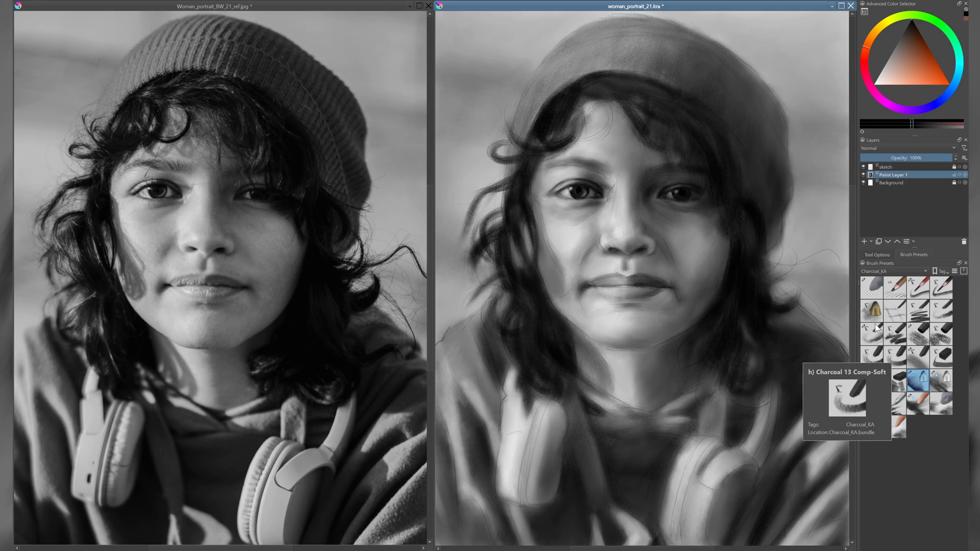
- Paint dark charcoal curls over the forehead below the beanie and deepen the hair down the left side
click(919, 335)
mouse_move(602, 91)
mouse_down()
mouse_move(571, 100)
mouse_move(506, 149)
mouse_move(594, 107)
mouse_move(579, 153)
mouse_up()
click(919, 357)
drag(593, 110, 577, 140)
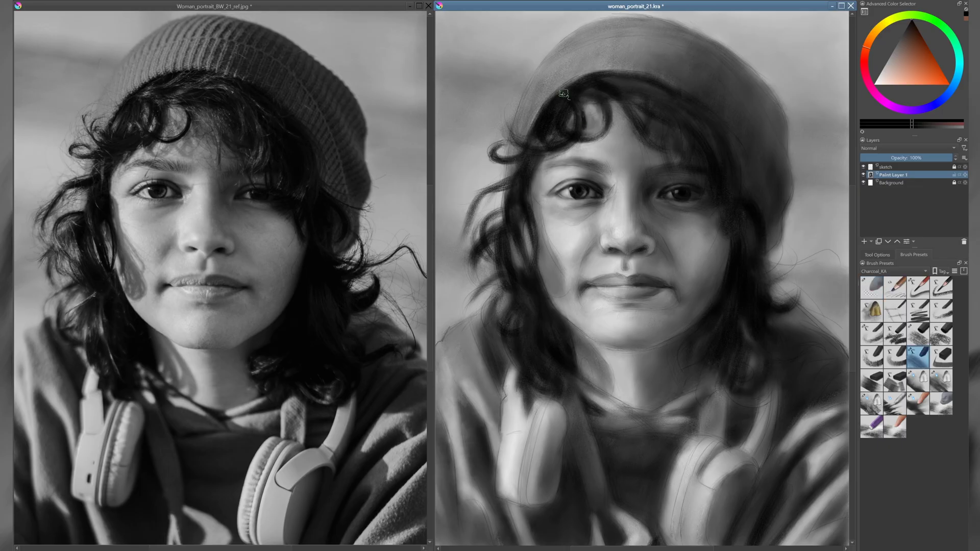
drag(566, 82, 525, 194)
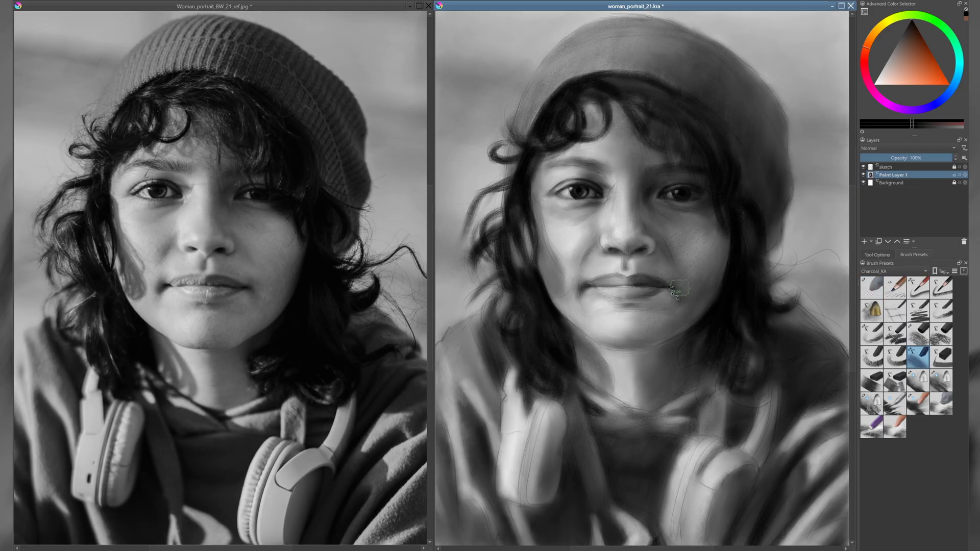
- Shade the right cheek and the hair edge beside it, and hide the sketch layer
key(slash)
key(period)
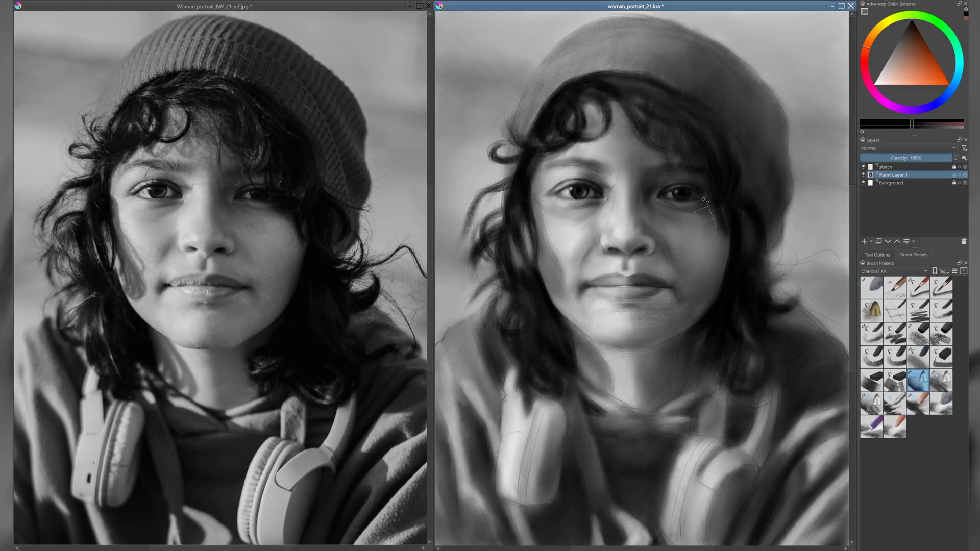
key(ctrl+h)
key(comma)
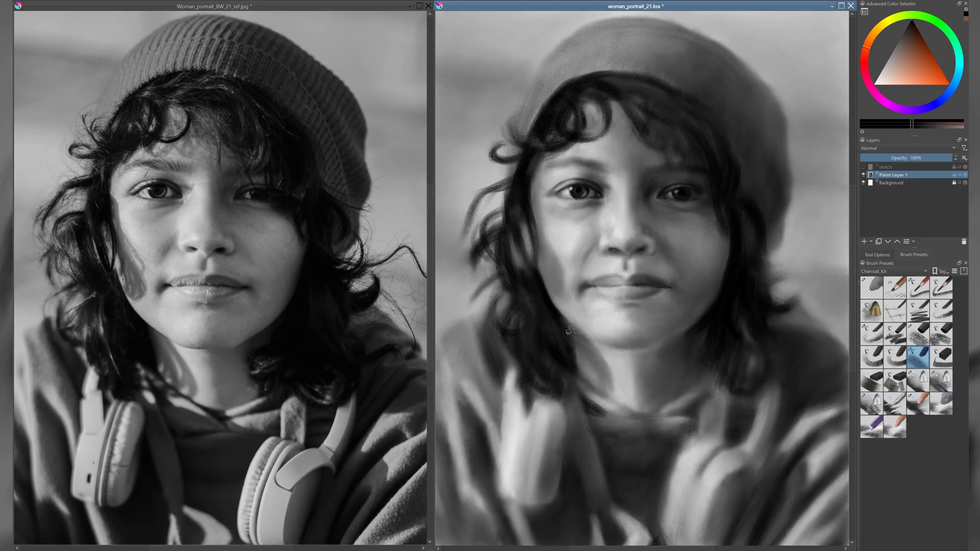
- Paint and blend the light gaps between the hair strands on the neck and the shadow on the left cheek
click(870, 289)
key(slash)
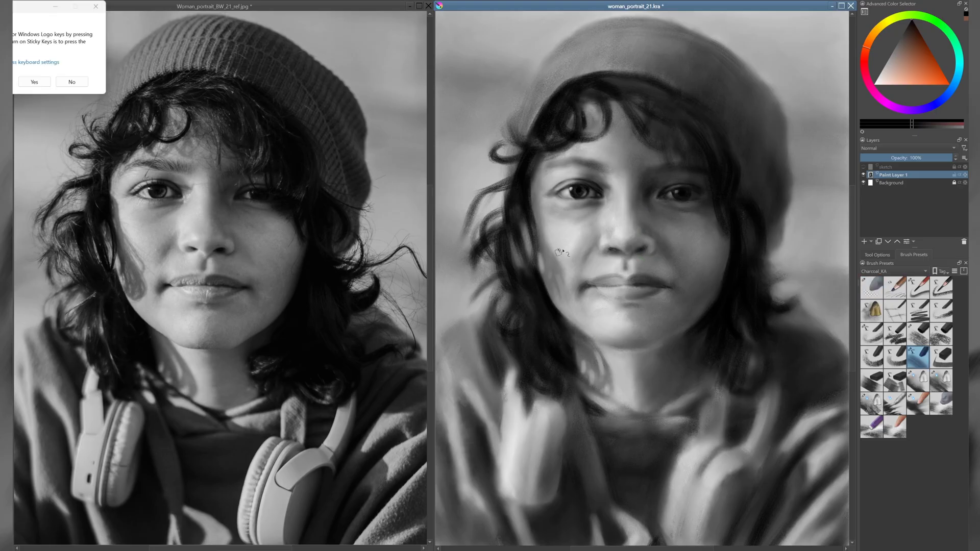
key(slash)
key(period)
key(slash)
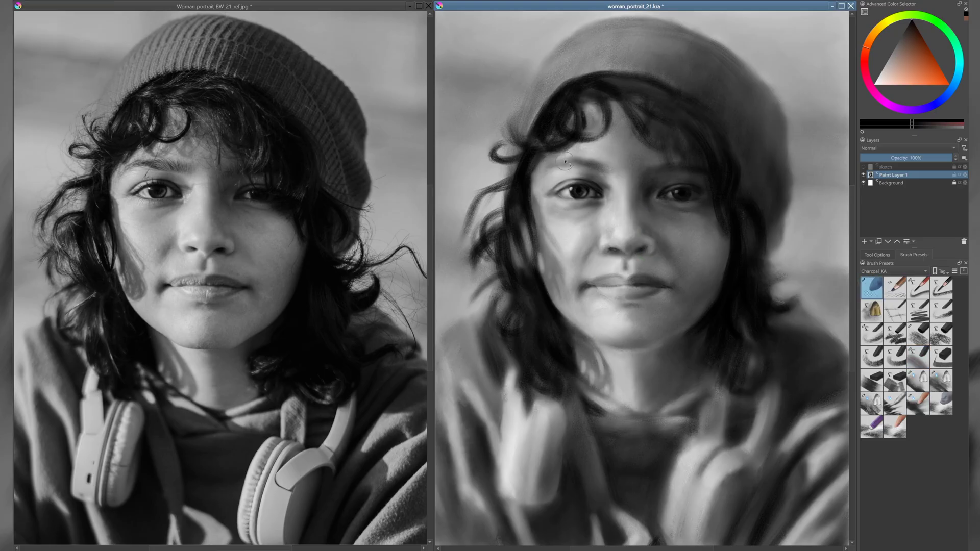
- Mirror the reference and the painting, and refine the hair shadow on the lit cheek and the curls beside it
key(comma)
key(period)
key(comma)
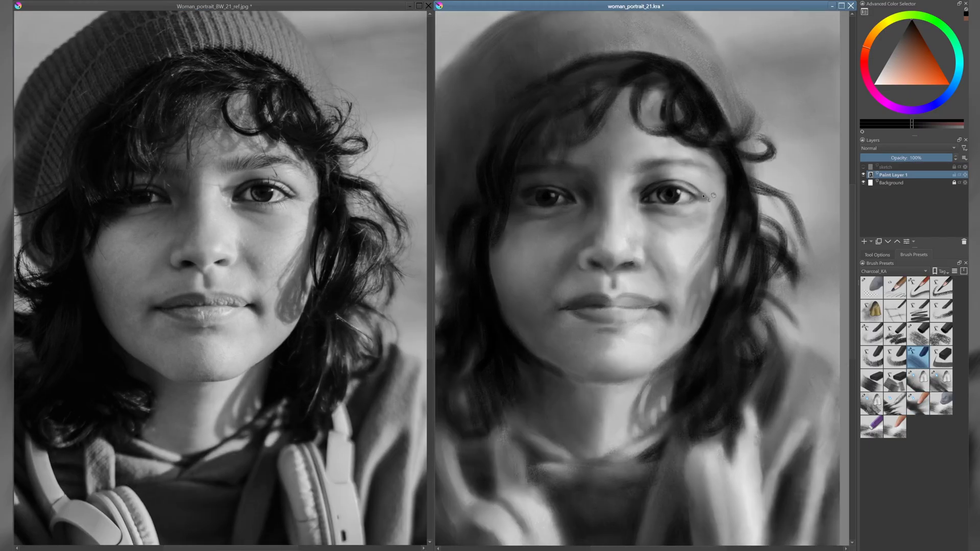
key(slash)
key(slash)
key(slash)
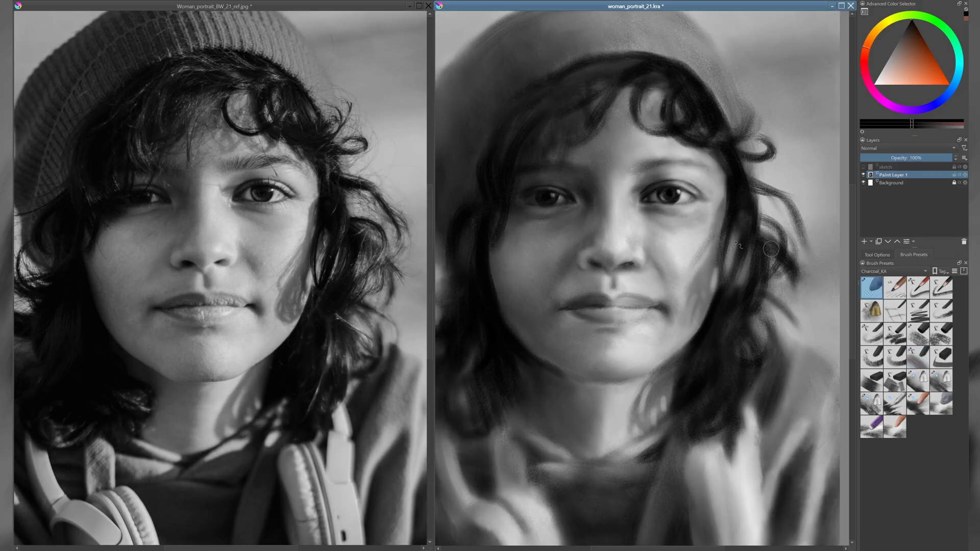
key(period)
key(comma)
key(period)
key(slash)
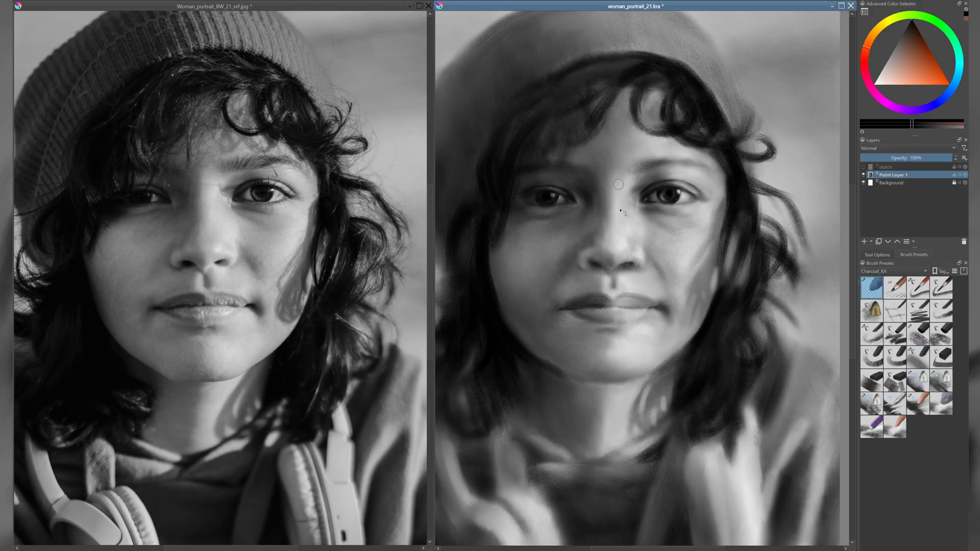
- Shade and blend the nose bridge, the nostril wing and the shadowed cheek next to them
key(plus)
key(slash)
key(period)
key(comma)
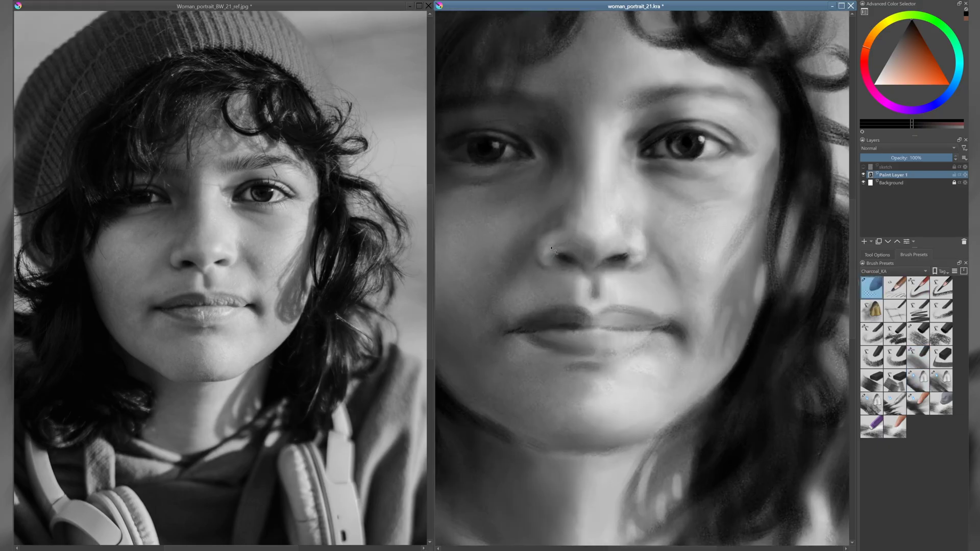
key(slash)
key(slash)
click(917, 357)
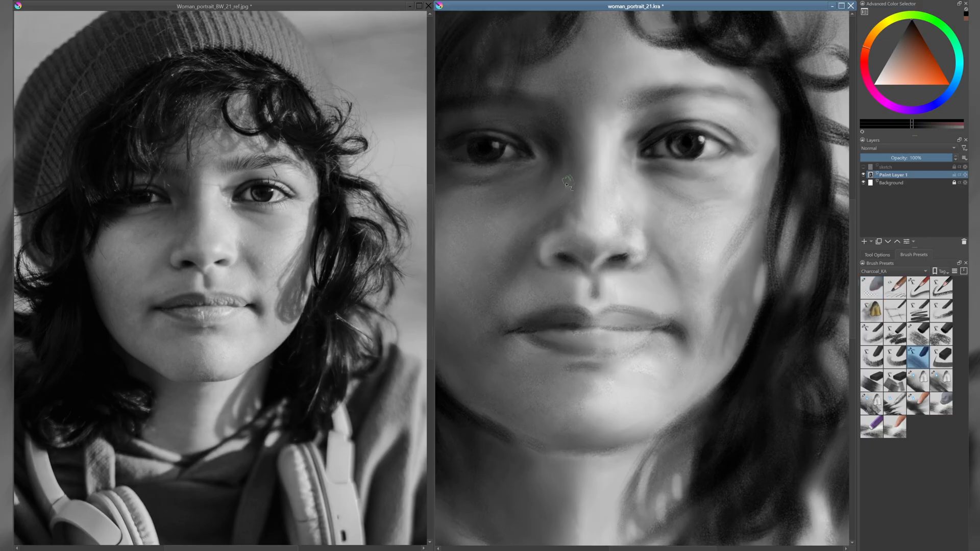
- Smooth the shading around the mouth corner and soften the edges of the hair shadow on the lit cheek
key(minus)
key(period)
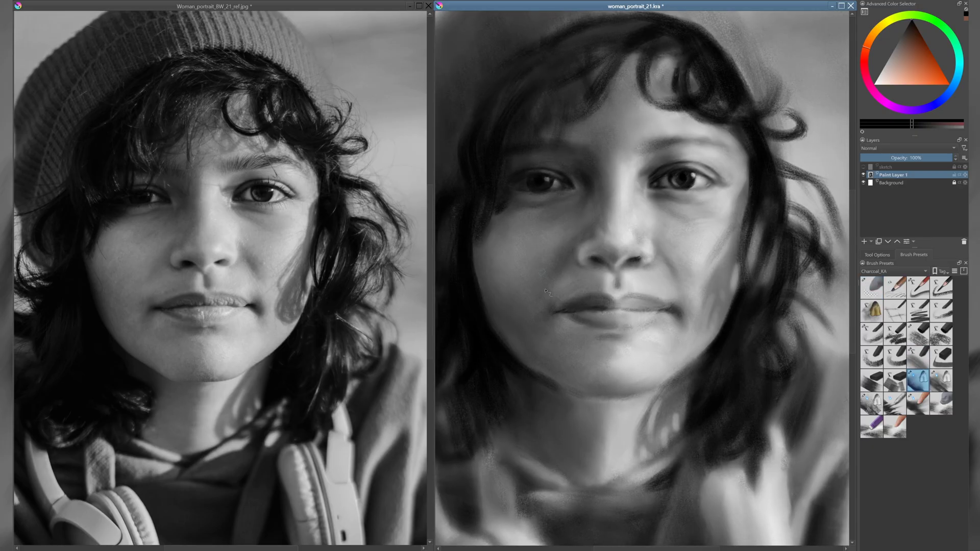
key(slash)
key(slash)
key(comma)
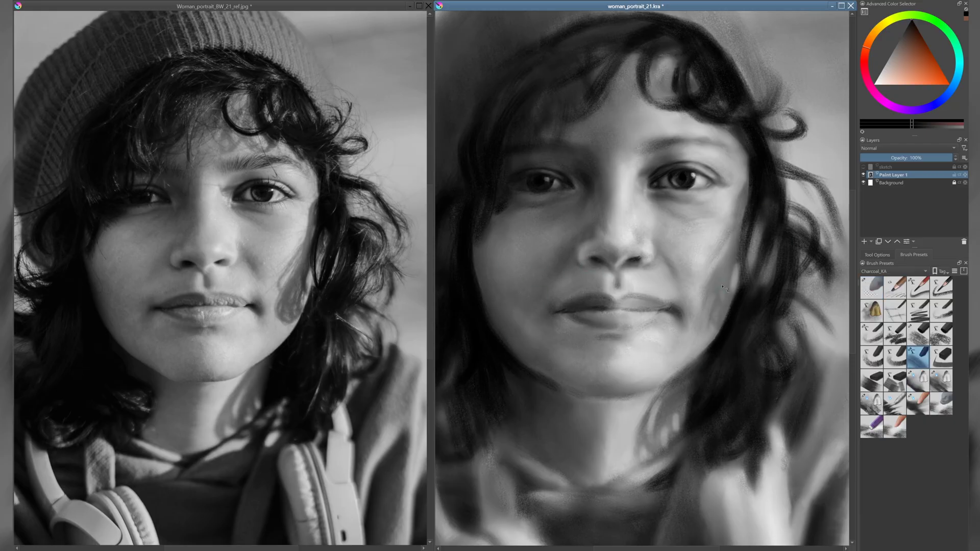
- Touch up the shadowed eye, draw fine charcoal hairs along the lit-side eyebrow and smudge them
mouse_move(545, 175)
mouse_down()
mouse_move(532, 159)
mouse_move(549, 289)
mouse_move(561, 215)
mouse_move(549, 179)
mouse_up()
key(plus)
key(slash)
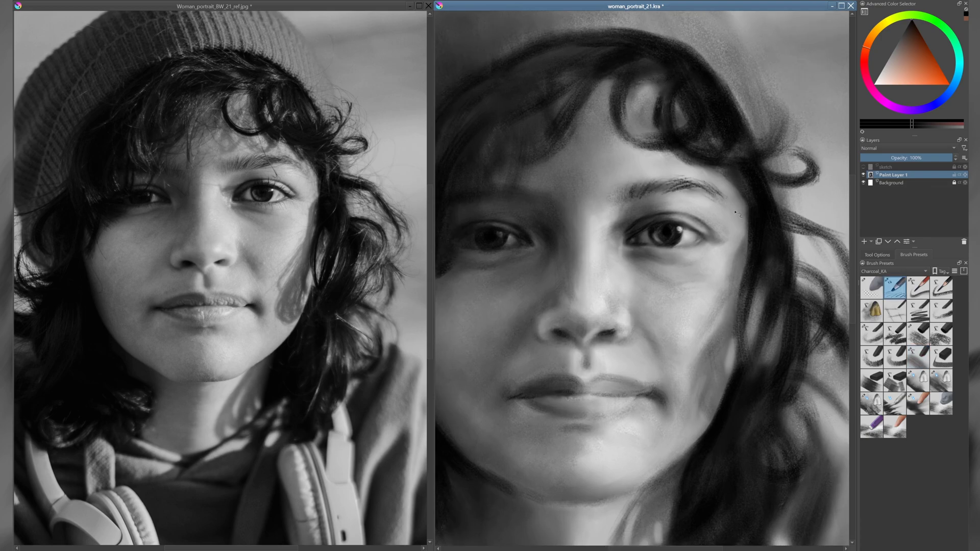
key(slash)
drag(664, 180, 702, 177)
click(873, 284)
click(917, 287)
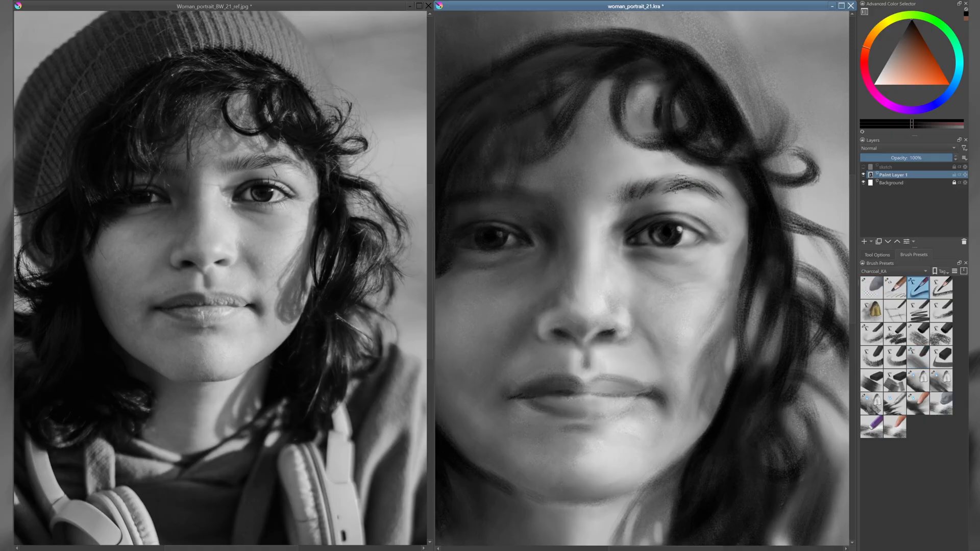
key(slash)
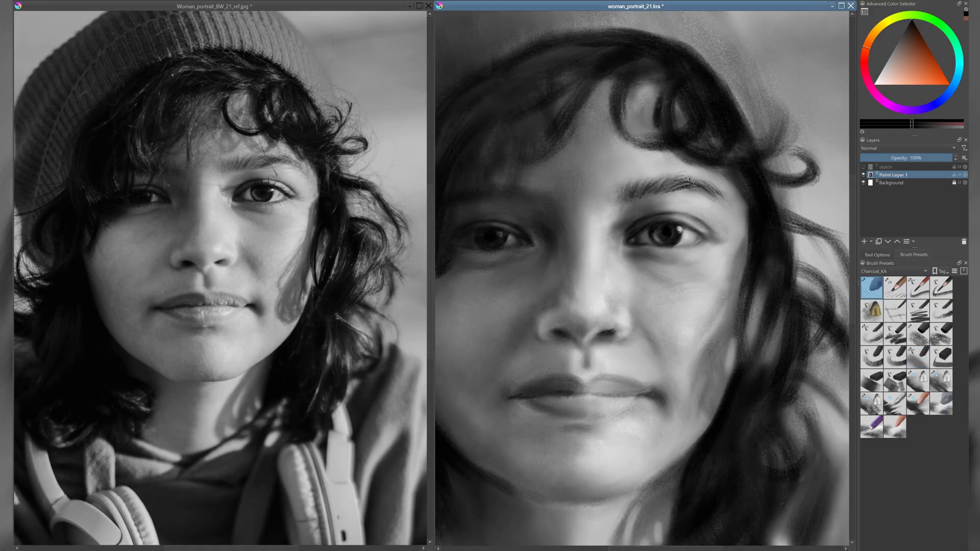
- Refine the lit cheek below the eye, return the canvases to unmirrored view and show the sketch layer
key(minus)
key(slash)
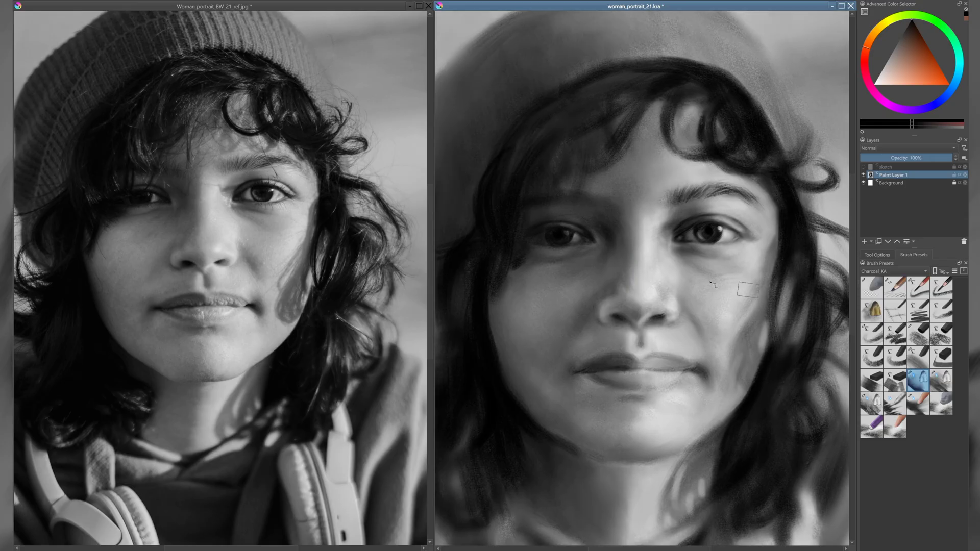
key(slash)
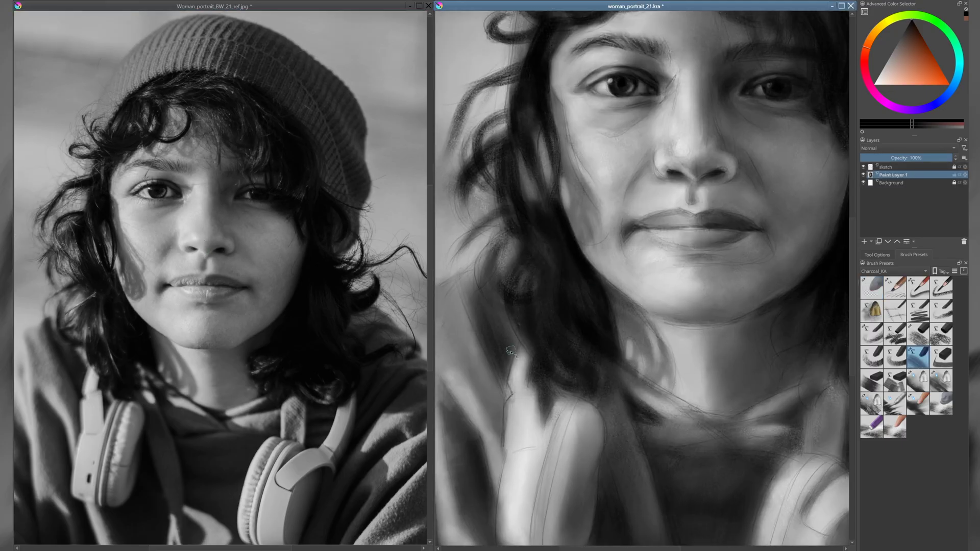
- Shade the hair ends, the headband arm and the dark hoodie edge around the left ear cup along the sketch
key(slash)
key(slash)
drag(573, 321, 561, 358)
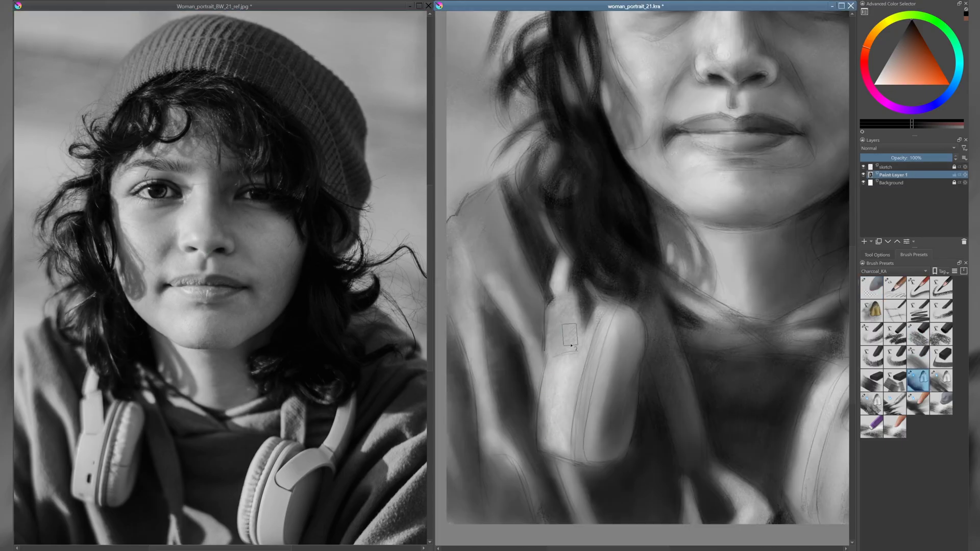
key(slash)
drag(541, 337, 559, 460)
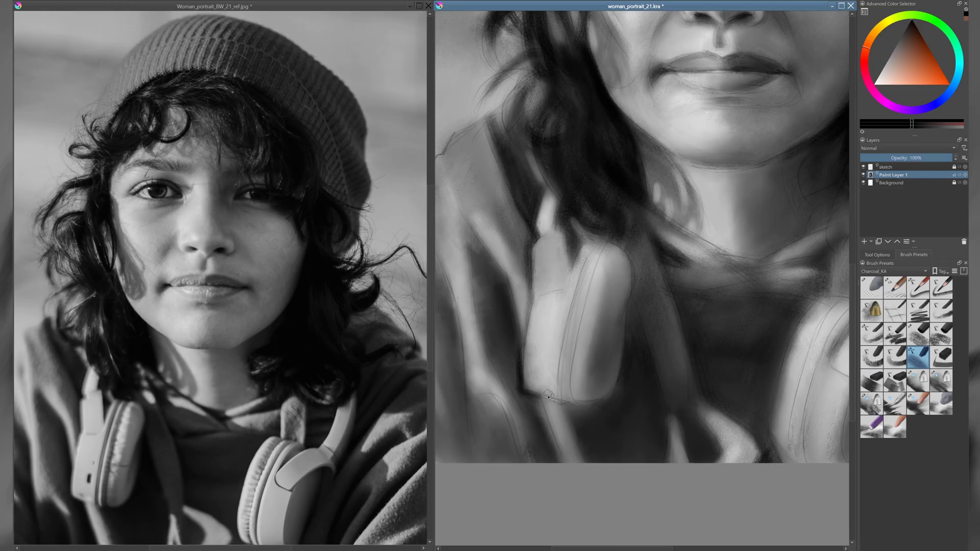
mouse_move(513, 349)
mouse_down()
mouse_move(503, 403)
mouse_move(556, 459)
mouse_up()
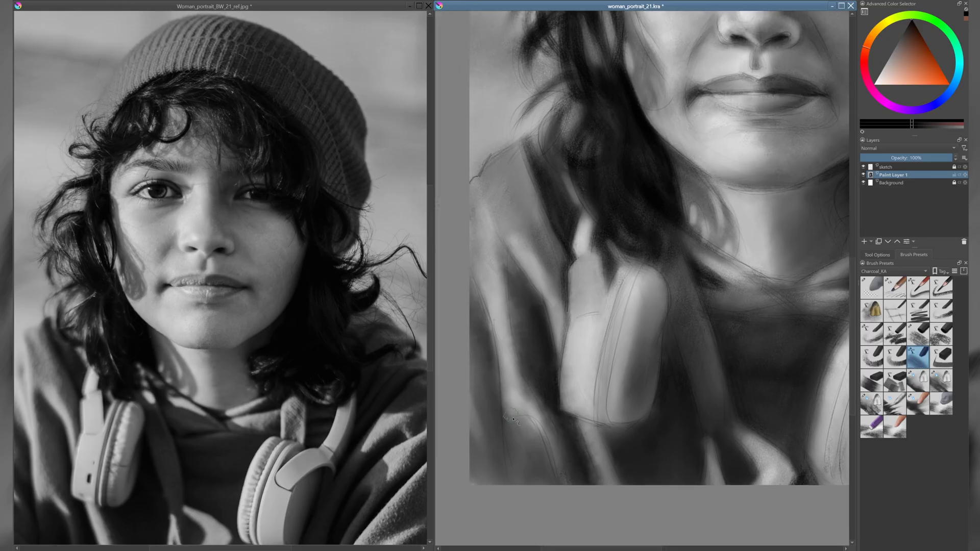
- Darken and blend the hoodie folds on the left shoulder and sleeve, with the sketch layer hidden
drag(513, 419, 490, 459)
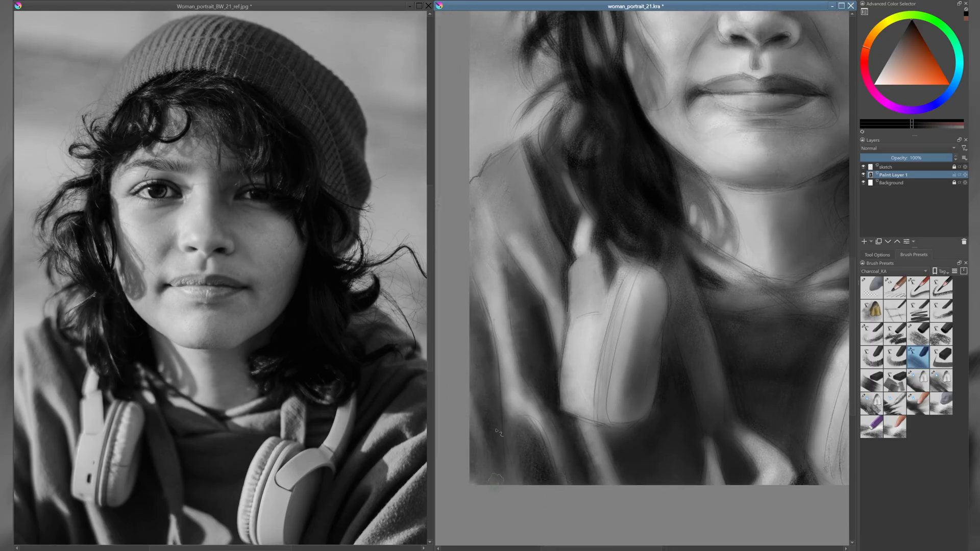
drag(541, 362, 510, 434)
key(slash)
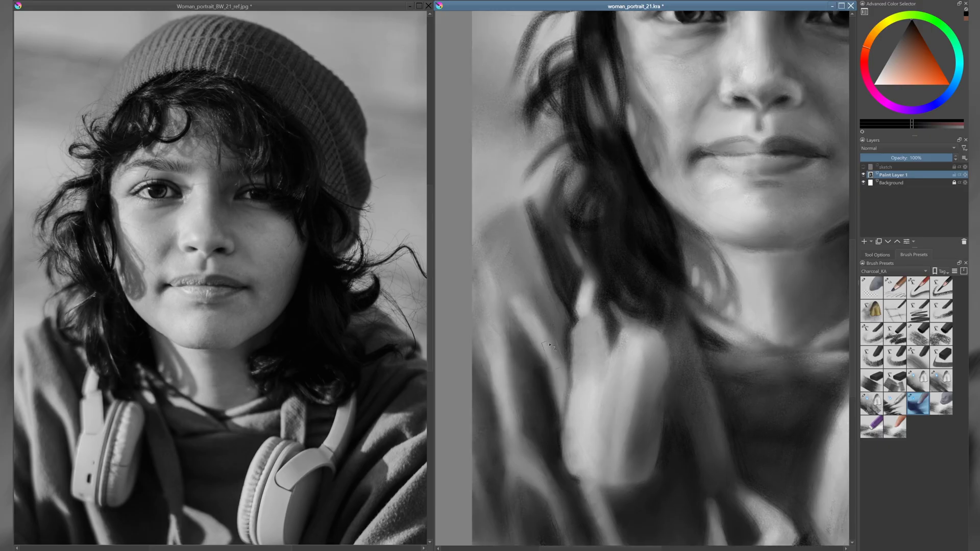
key(slash)
drag(541, 454, 529, 482)
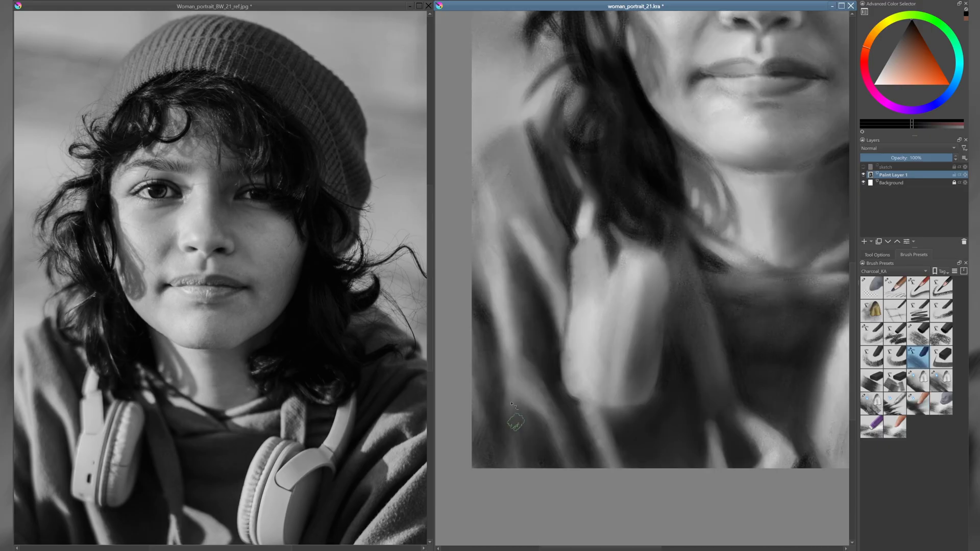
drag(531, 421, 525, 467)
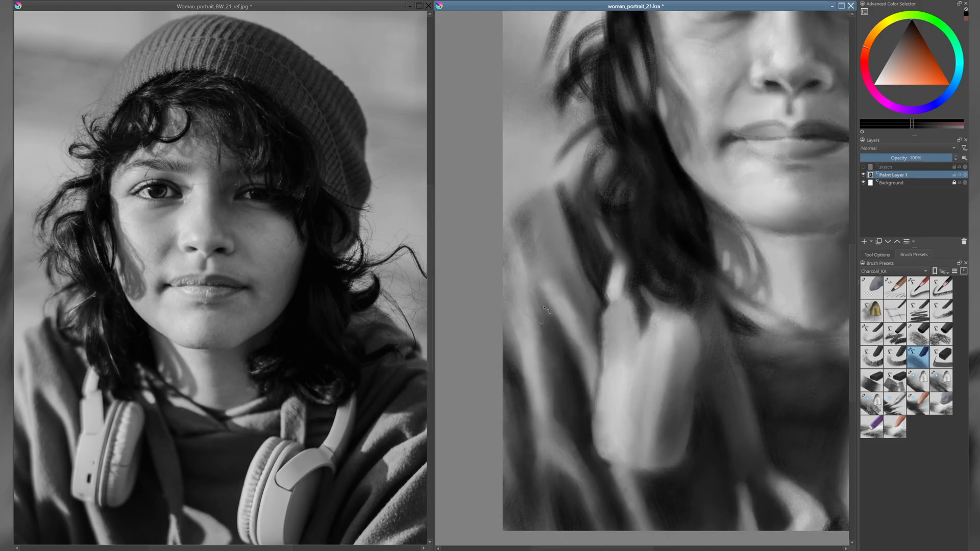
drag(513, 270, 523, 354)
- Show the sketch layer, darken the hoodie around the left ear cup and paint the cup's dark seam lines
key(slash)
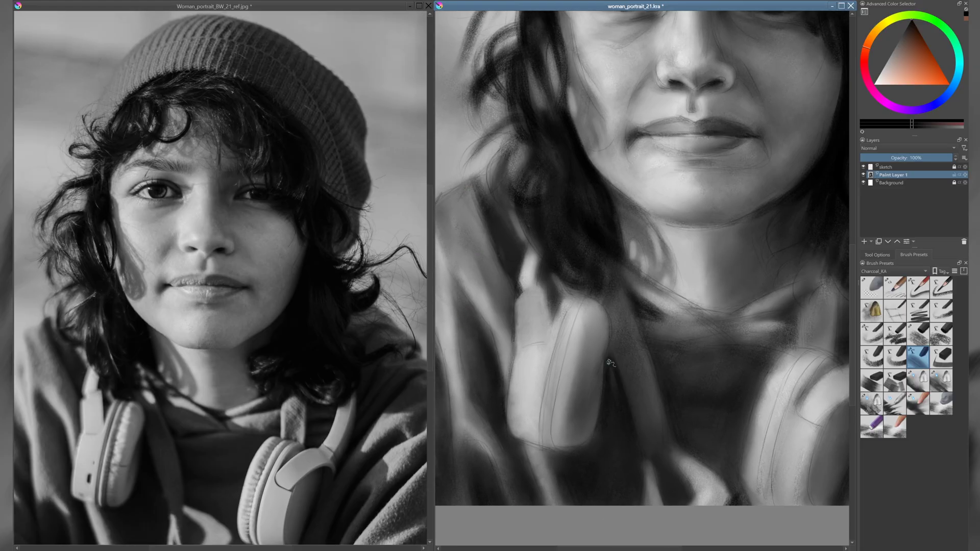
drag(612, 362, 581, 449)
mouse_move(613, 429)
mouse_down()
mouse_move(619, 350)
mouse_move(594, 423)
mouse_up()
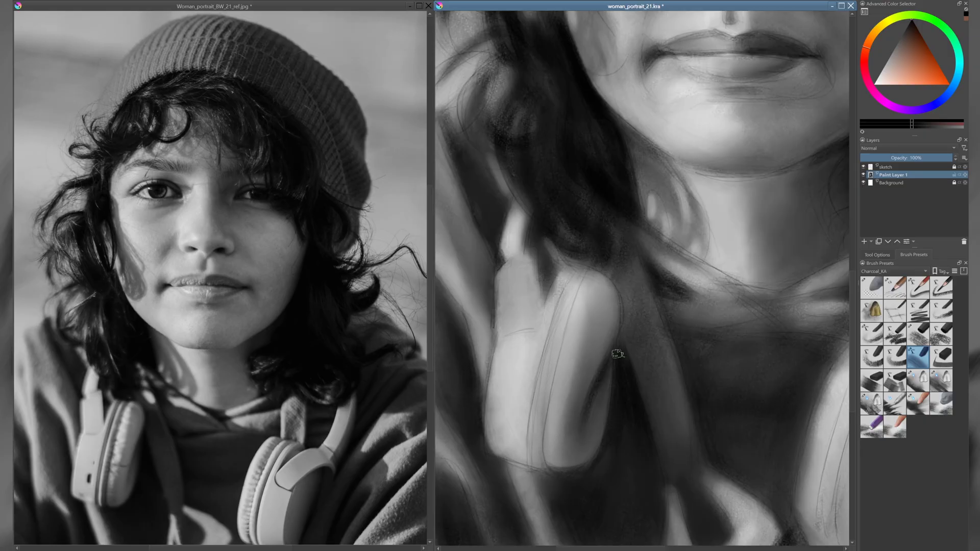
mouse_move(539, 250)
mouse_down()
mouse_move(516, 334)
mouse_move(515, 436)
mouse_move(572, 268)
mouse_move(538, 414)
mouse_up()
mouse_move(541, 469)
mouse_down()
mouse_move(593, 267)
mouse_move(546, 434)
mouse_move(566, 464)
mouse_up()
drag(595, 278, 587, 335)
- Blend the left ear cup's cushion, shade the headband joint above it and hide the sketch layer
key(.)
key(/)
drag(529, 324, 563, 403)
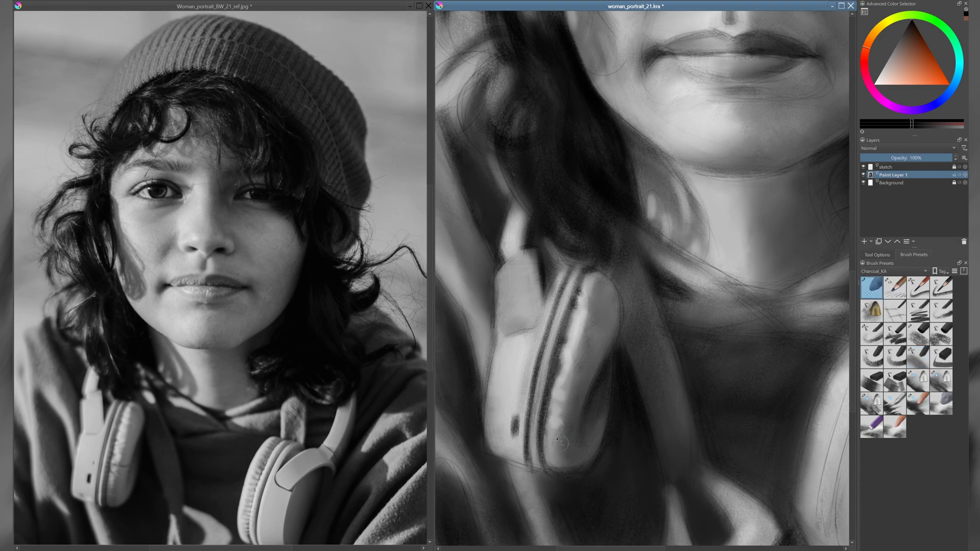
key(/)
key(/)
drag(517, 265, 515, 327)
scroll(730, 256, down, 3)
key(/)
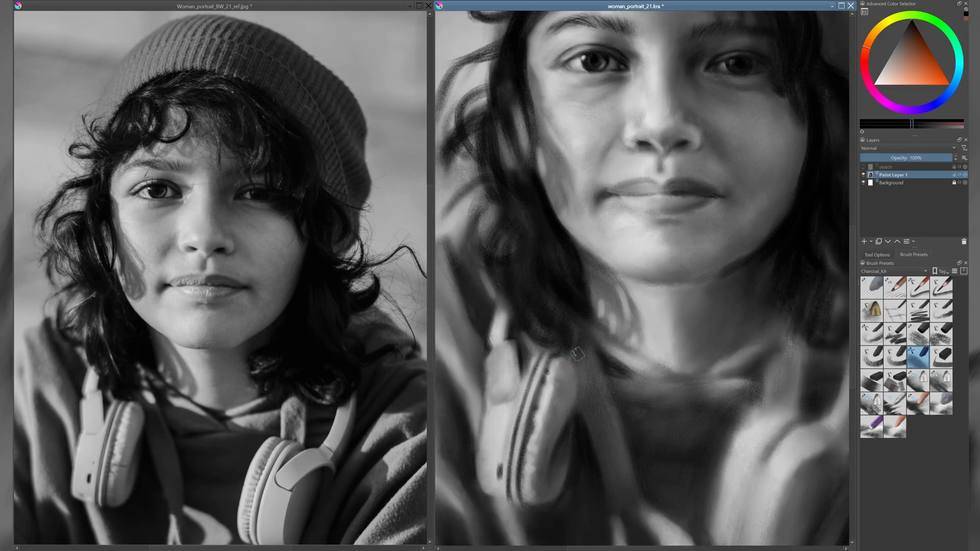
- Darken and blend the hoodie on both sides of the left ear cup and the hair ends above it
drag(577, 347, 558, 472)
key(/)
key(/)
scroll(502, 428, up, 2)
key(/)
mouse_move(526, 388)
mouse_down()
mouse_move(531, 438)
mouse_move(502, 427)
mouse_up()
key(/)
drag(566, 260, 569, 296)
key(.)
scroll(681, 352, down, 1)
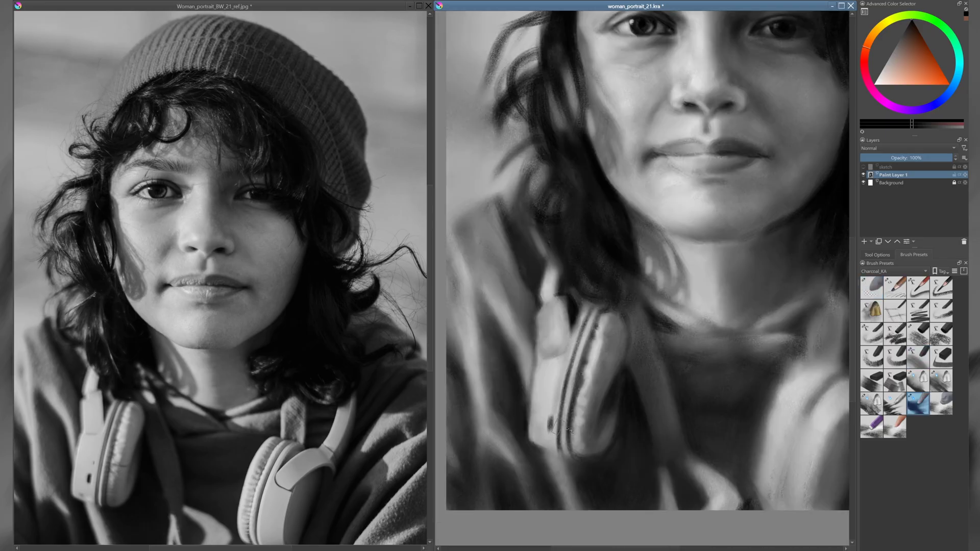
- Refine the hoodie edge beside the left ear cup with the sketch layer visible, save the painting and hide the sketch
key(/)
key(/)
drag(628, 285, 644, 327)
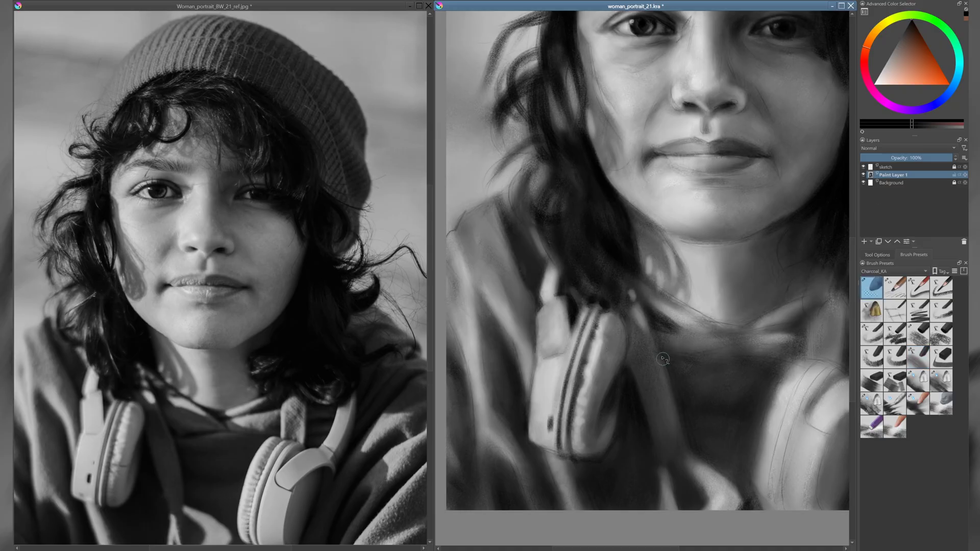
scroll(643, 316, down, 1)
key(ctrl+s)
key(/)
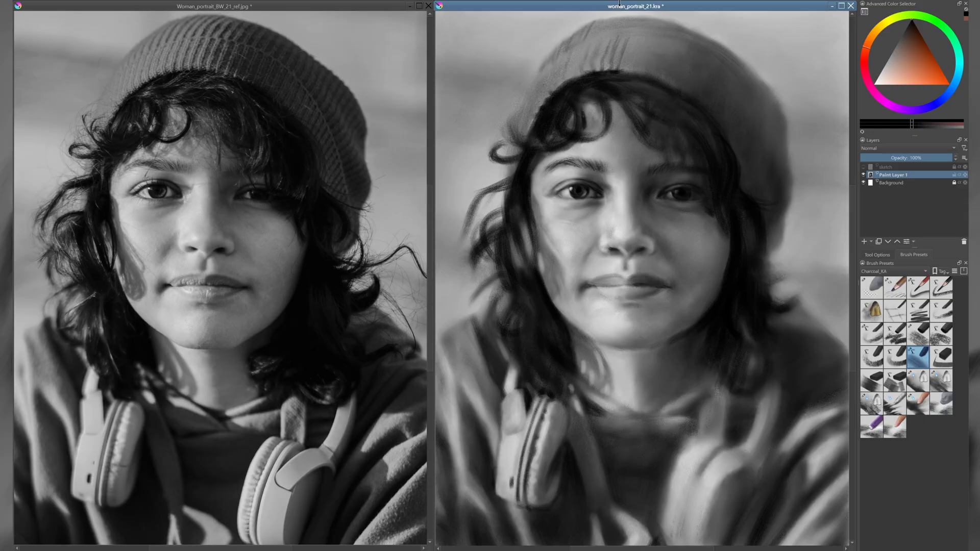
- Paint the ribbed knit lines across the front of the beanie
mouse_move(623, 17)
mouse_down()
mouse_move(646, 28)
mouse_move(655, 71)
mouse_move(735, 153)
mouse_up()
key(/)
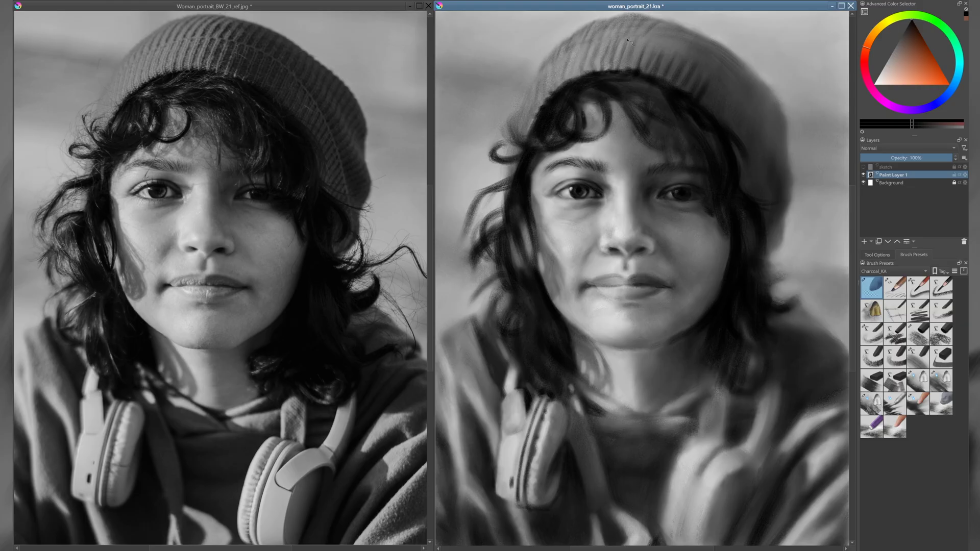
key(/)
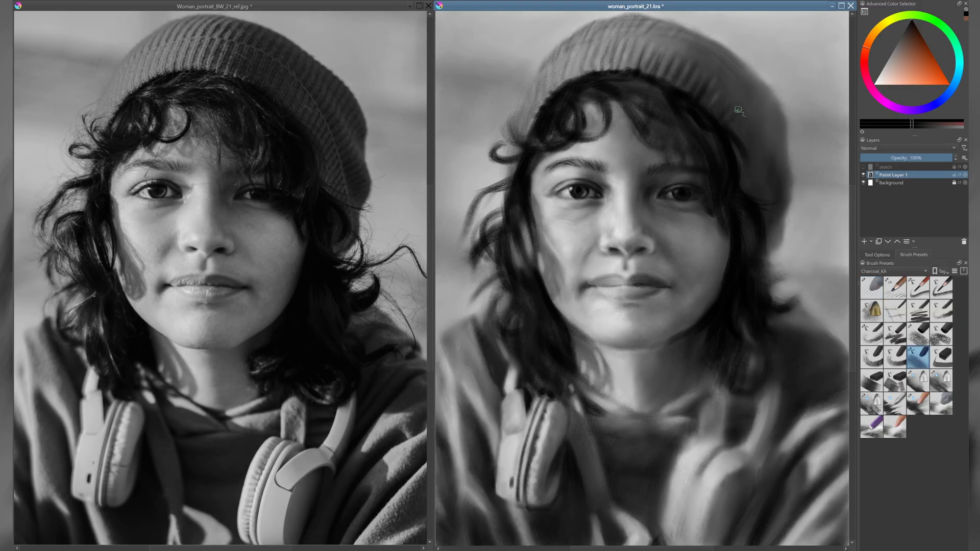
- Darken the hair under the beanie's edge and the fringe over the right side of the forehead
mouse_move(730, 116)
mouse_down()
mouse_move(759, 160)
mouse_move(751, 215)
mouse_move(728, 201)
mouse_up()
mouse_move(659, 135)
mouse_down()
mouse_move(637, 100)
mouse_move(673, 158)
mouse_up()
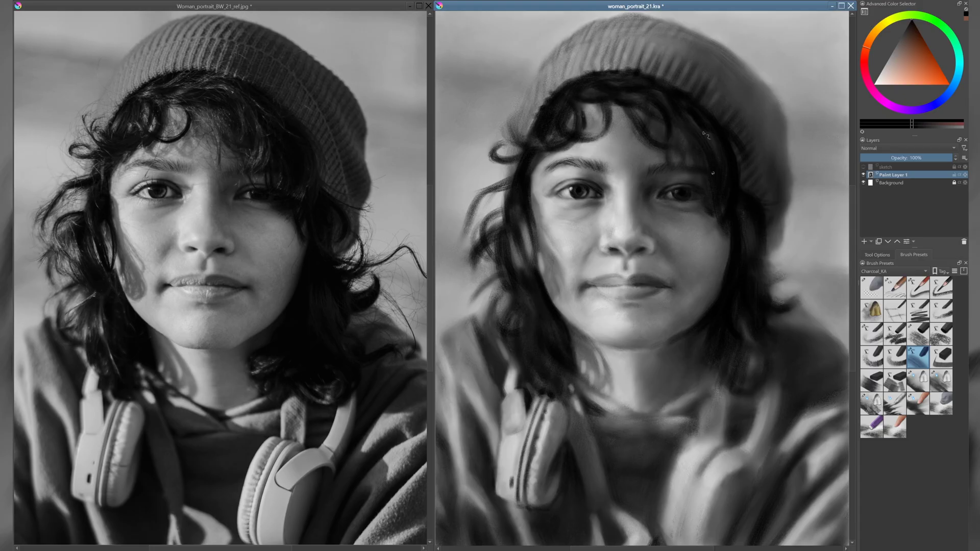
mouse_move(666, 115)
mouse_down()
mouse_move(714, 214)
mouse_move(666, 161)
mouse_up()
key(/)
- Paint light curved strands into the dark fringe and blend them into the hair
drag(648, 97, 590, 79)
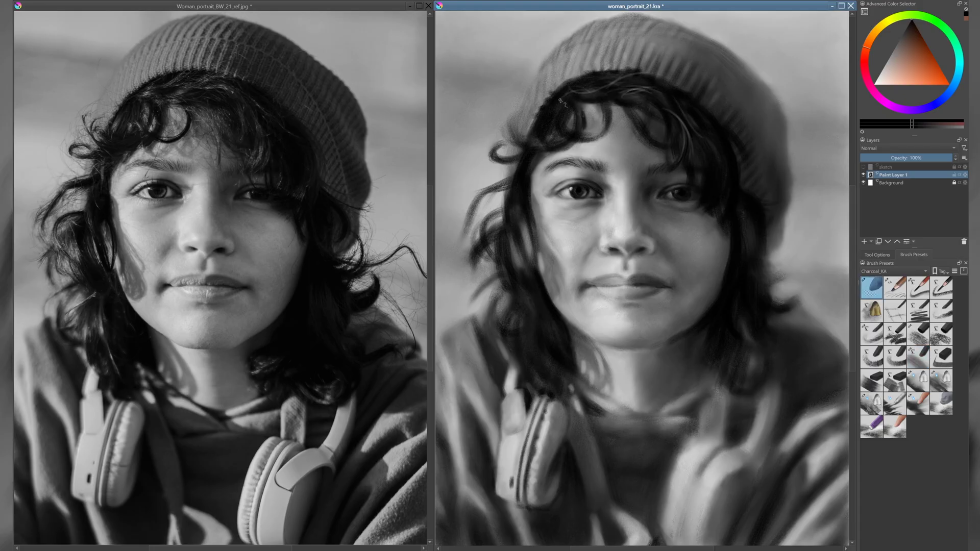
mouse_move(640, 128)
mouse_down()
mouse_move(658, 100)
mouse_move(623, 96)
mouse_up()
key(/)
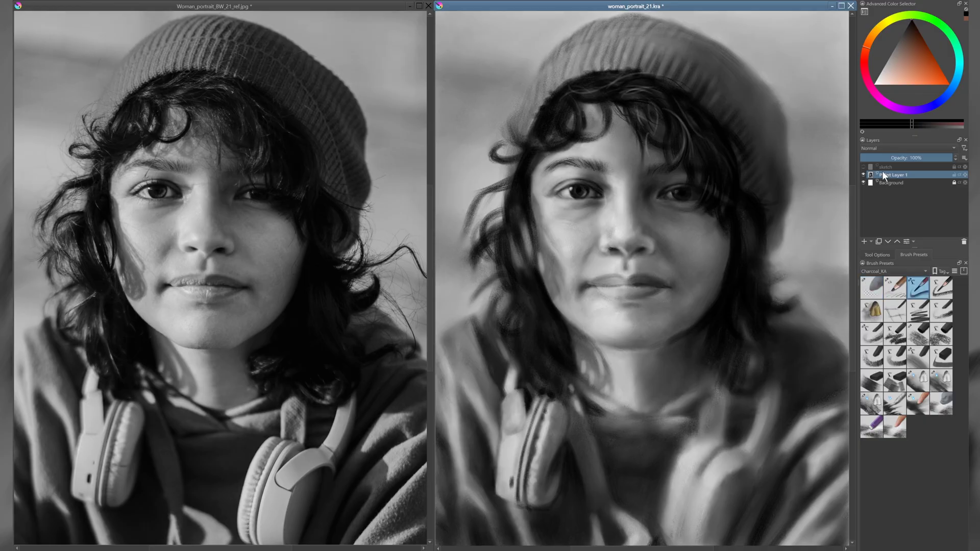
key(/)
key(/)
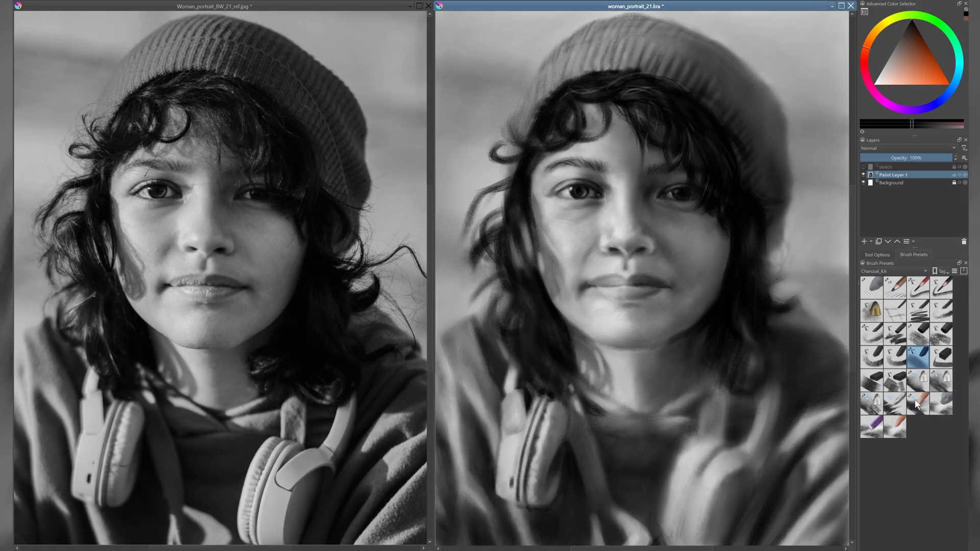
- Extend the beanie's ribbed texture over its right side and soften the ribs with a blending brush
click(918, 380)
click(918, 352)
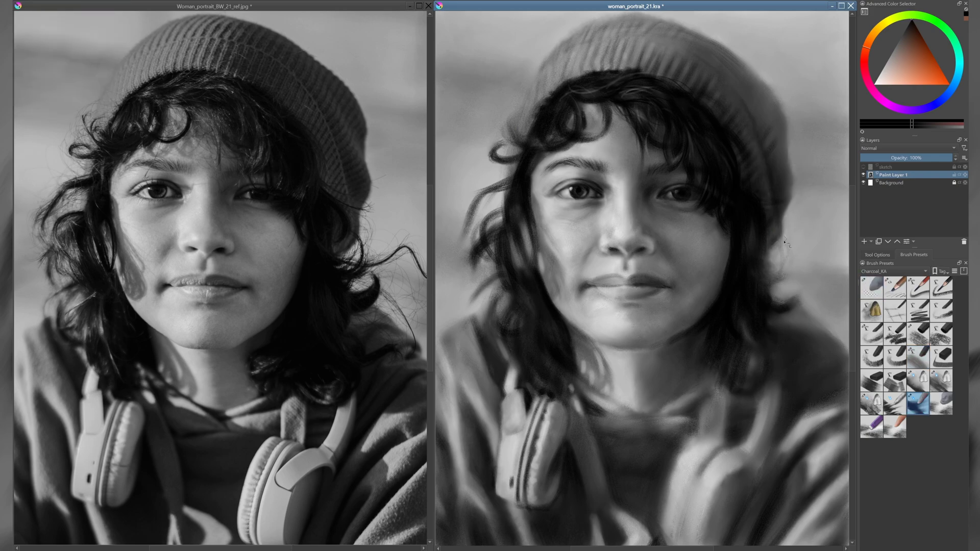
key(slash)
drag(770, 97, 748, 70)
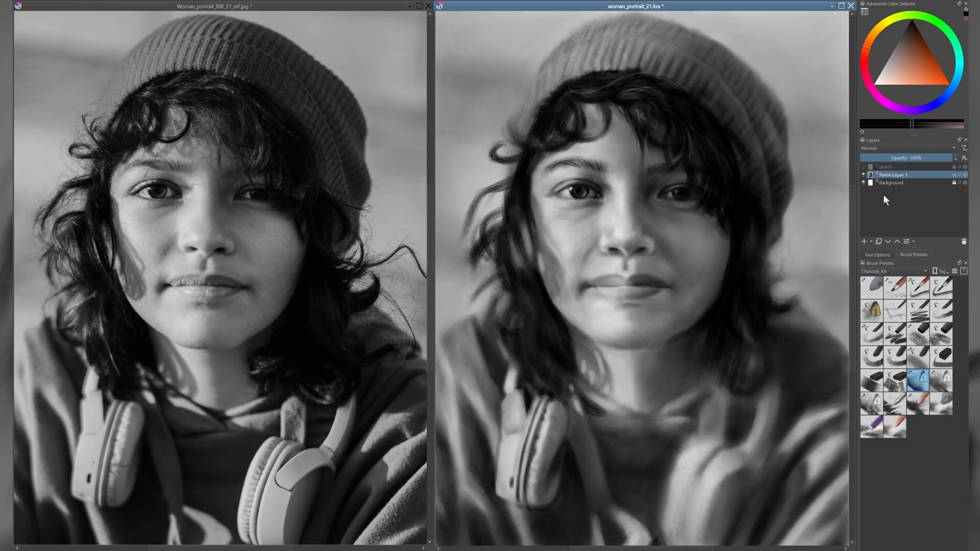
key(slash)
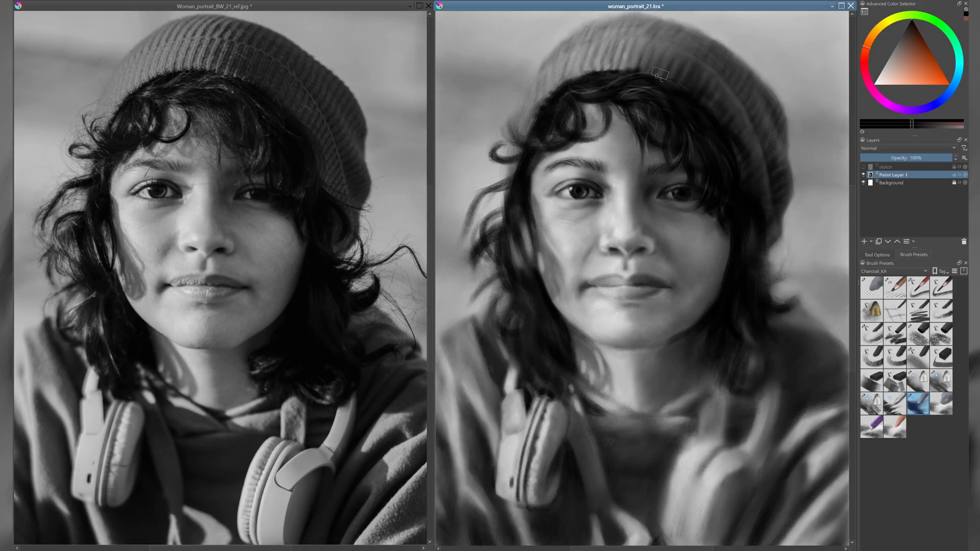
key(slash)
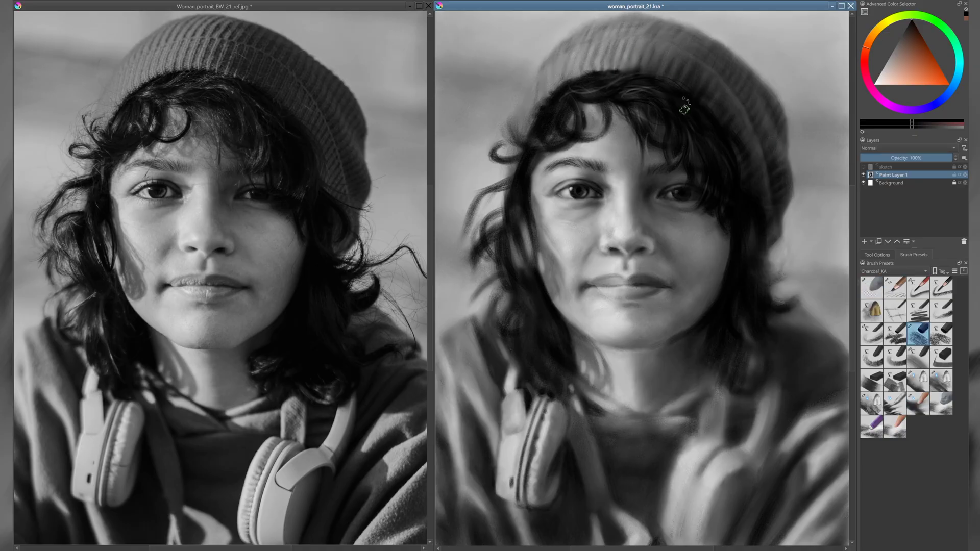
- Show the sketch layer and darken the hoodie neckline and the area around the right ear cup
scroll(764, 205, up, 3)
mouse_move(536, 286)
mouse_down()
mouse_move(617, 347)
mouse_move(664, 352)
mouse_move(565, 382)
mouse_move(730, 316)
mouse_up()
scroll(730, 316, up, 1)
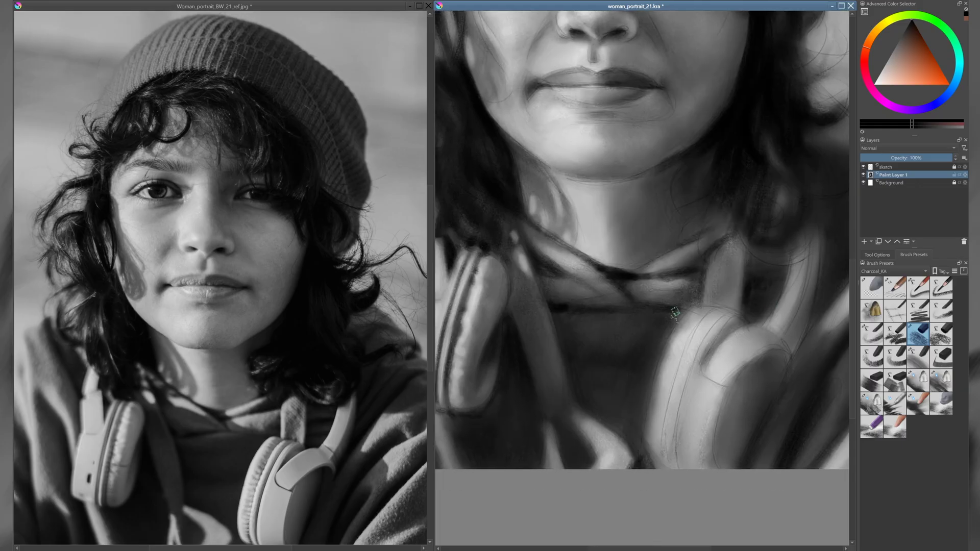
key(slash)
key(slash)
drag(792, 309, 733, 335)
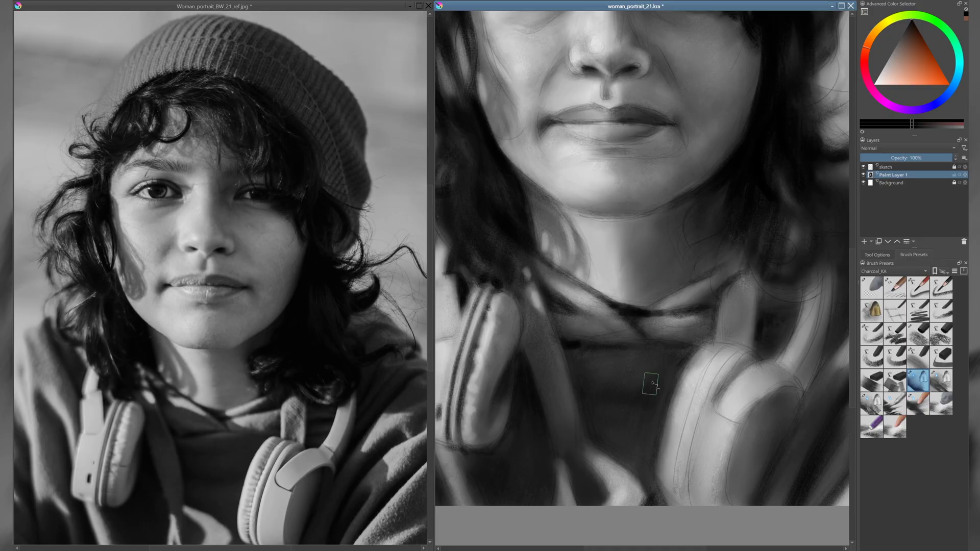
- Paint the right ear cup's cushion, dark seam lines and upper panel edge along the sketch
scroll(652, 383, down, 3)
scroll(651, 383, up, 3)
key(slash)
mouse_move(678, 357)
mouse_down()
mouse_move(648, 459)
mouse_move(715, 367)
mouse_move(669, 510)
mouse_move(648, 459)
mouse_up()
key(slash)
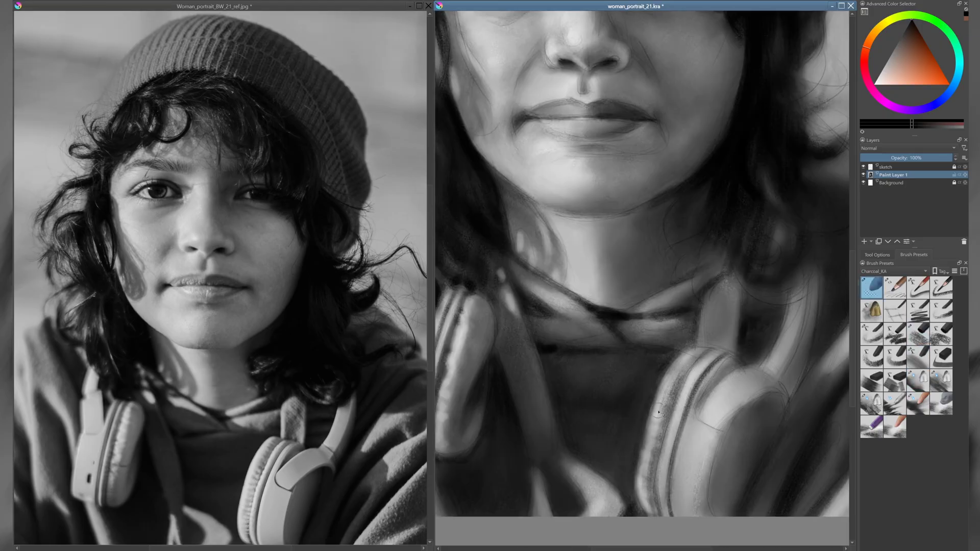
drag(658, 413, 657, 451)
key(slash)
key(slash)
mouse_move(682, 350)
mouse_down()
mouse_move(712, 326)
mouse_move(663, 388)
mouse_move(694, 485)
mouse_move(721, 388)
mouse_move(702, 390)
mouse_up()
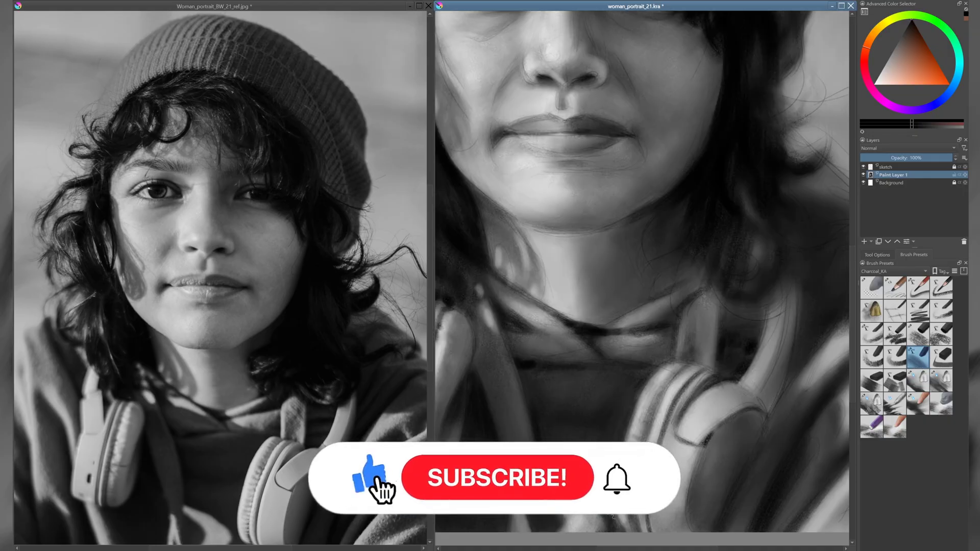
- Hide the sketch layer and define the dark and light hoodie folds around the neckline
key(minus)
key(slash)
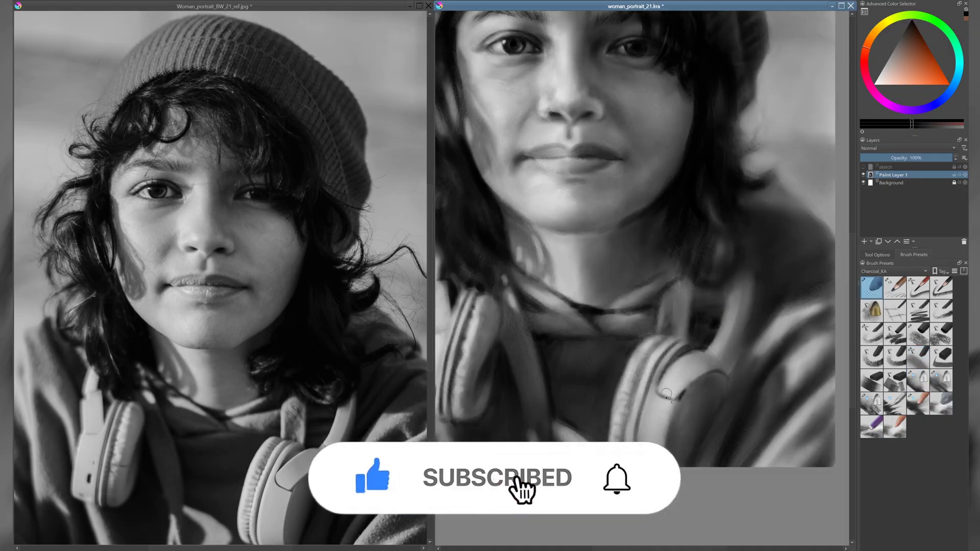
scroll(592, 290, up, 2)
key(slash)
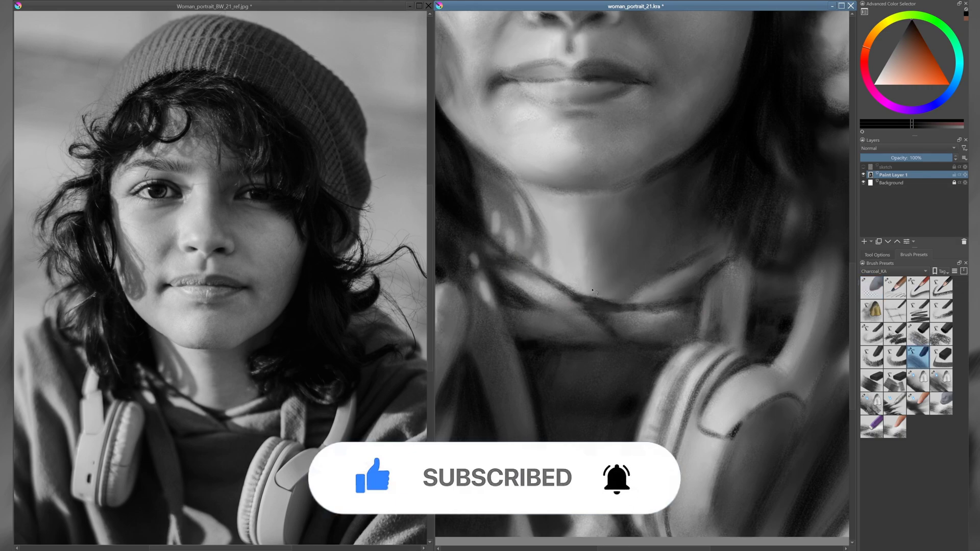
mouse_move(592, 290)
mouse_down()
mouse_move(525, 308)
mouse_move(592, 336)
mouse_move(594, 376)
mouse_up()
mouse_move(648, 344)
mouse_down()
mouse_move(613, 349)
mouse_move(712, 365)
mouse_up()
key(slash)
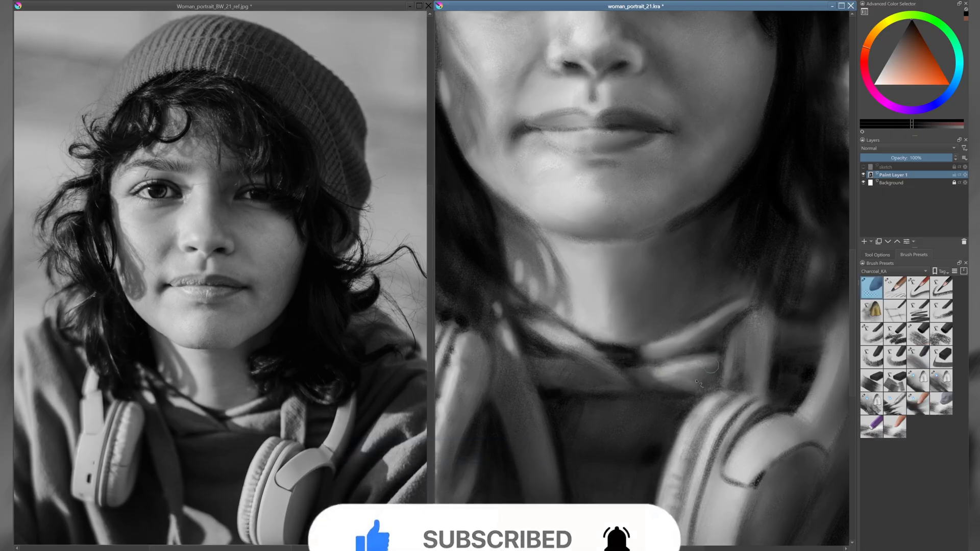
- Show the sketch layer and define the strap above the right ear cup, the headband arm and the cup's outer edge
key(slash)
drag(699, 317, 730, 357)
key(slash)
drag(689, 398, 719, 349)
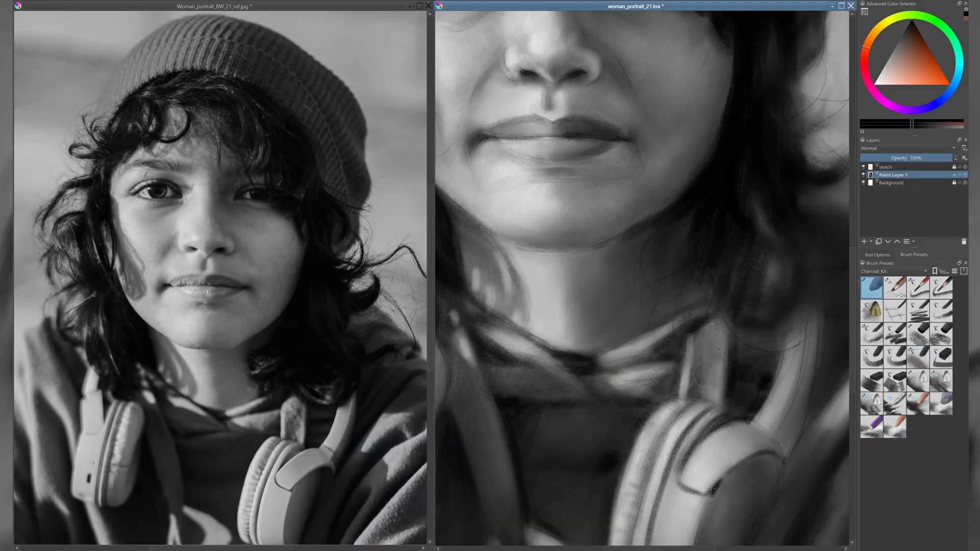
key(slash)
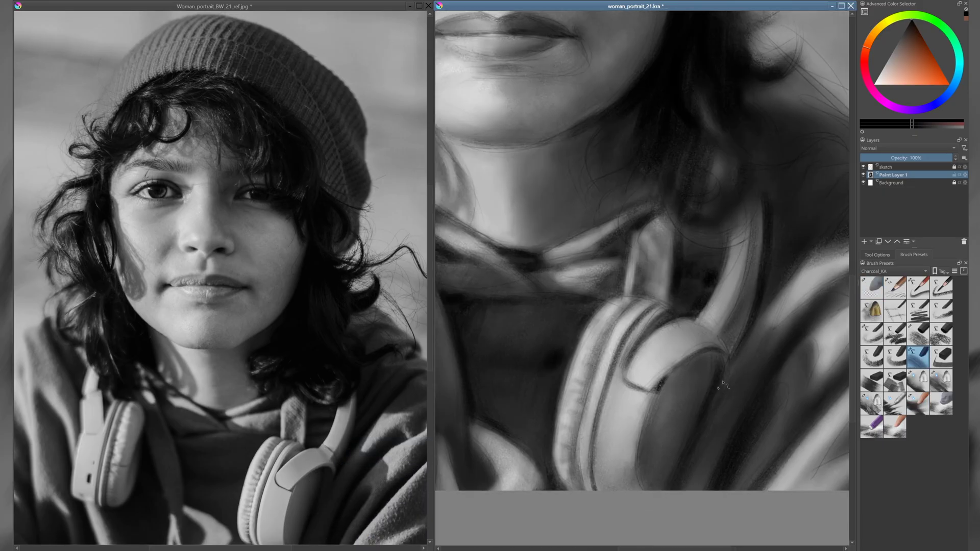
drag(704, 392, 728, 346)
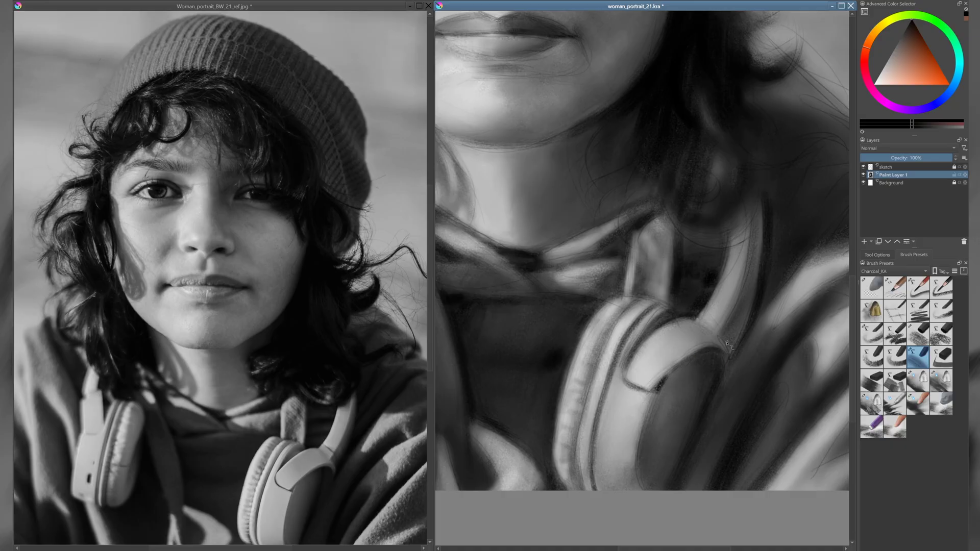
- Add the joint lines on the right headband arm and refine the light folds on the right sleeve
key(minus)
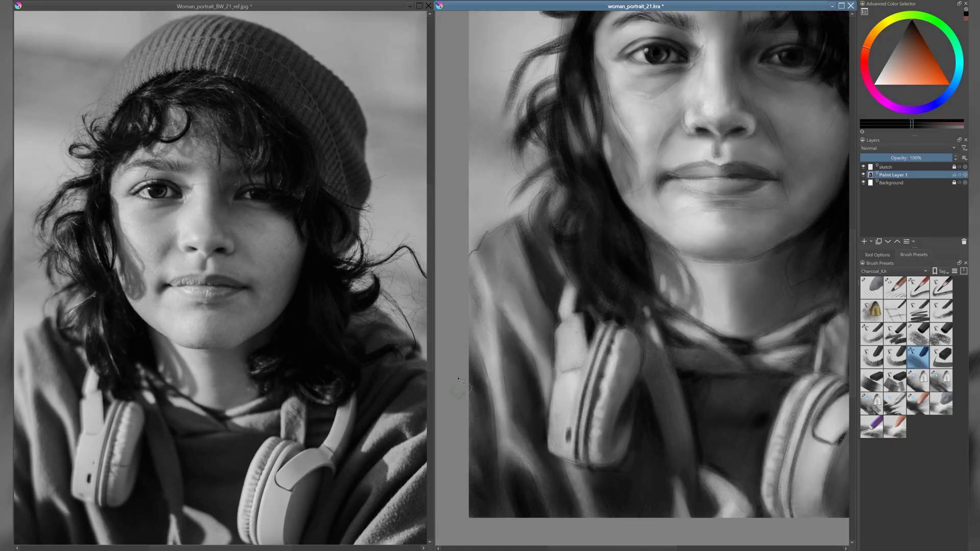
key(equal)
scroll(638, 306, down, 1)
scroll(638, 307, up, 2)
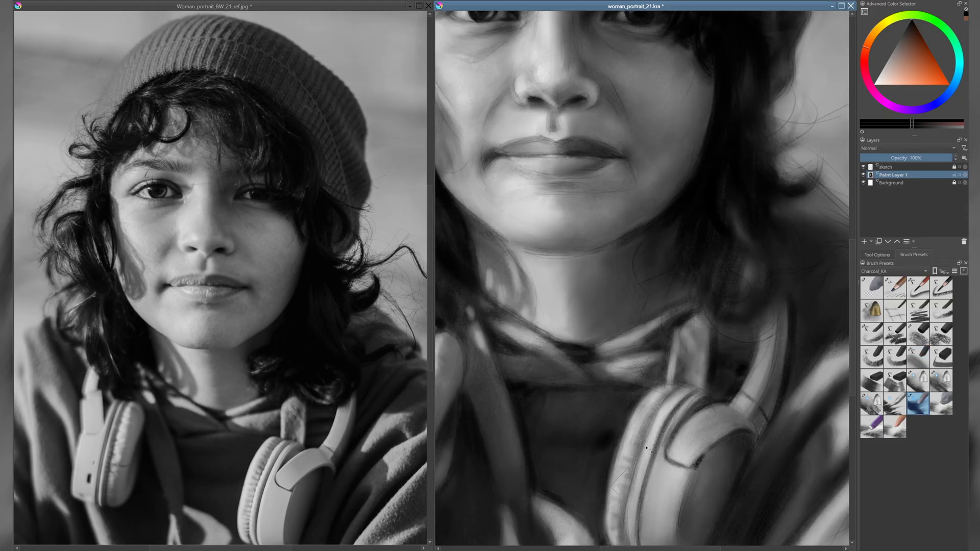
scroll(720, 408, right, 2)
scroll(731, 378, right, 2)
scroll(730, 382, down, 2)
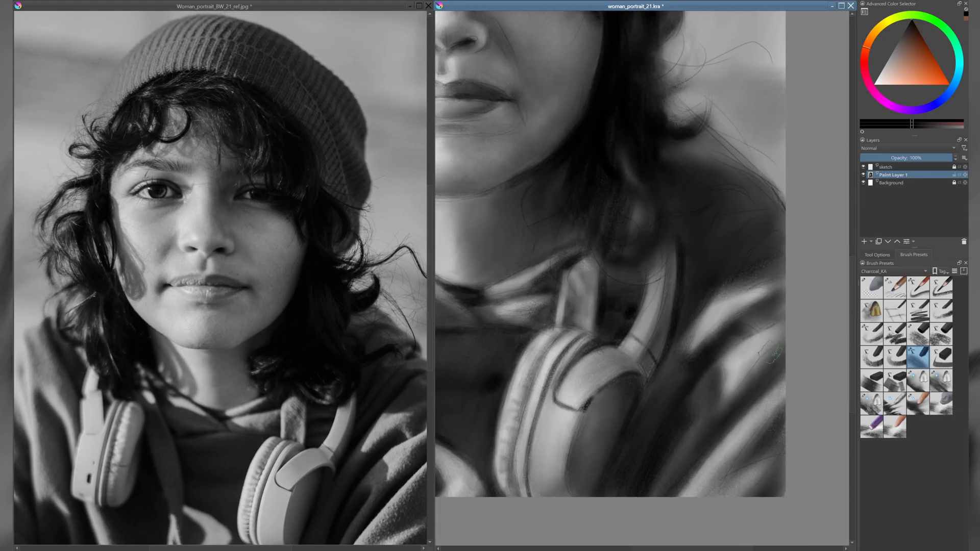
scroll(567, 478, up, 1)
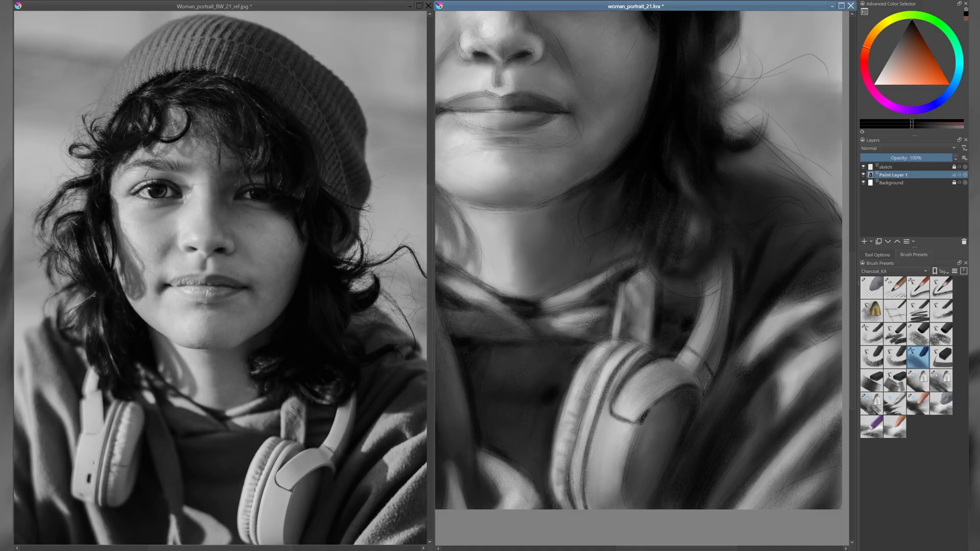
- With the sketch layer hidden and both canvases mirrored, shade the hoodie strip and cushion edge of the smaller ear cup
key(slash)
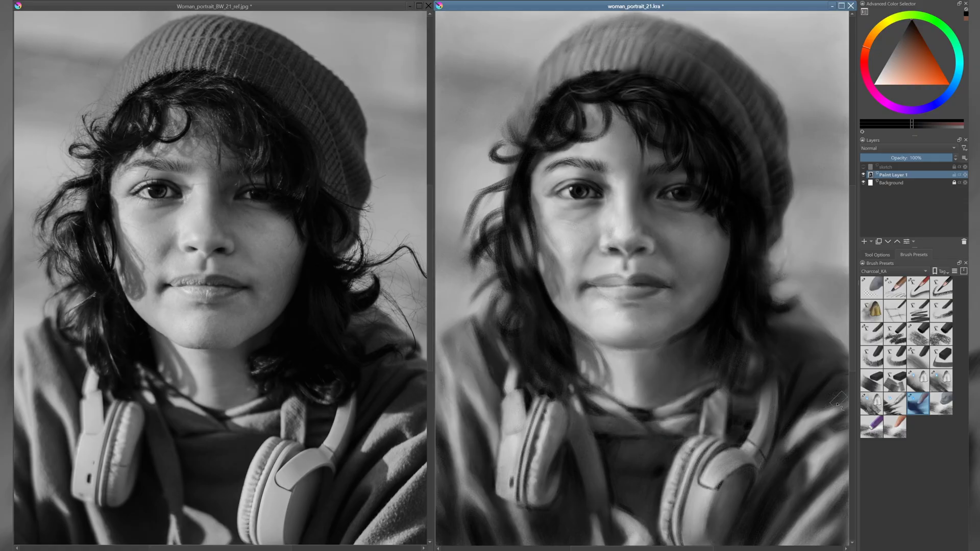
key(slash)
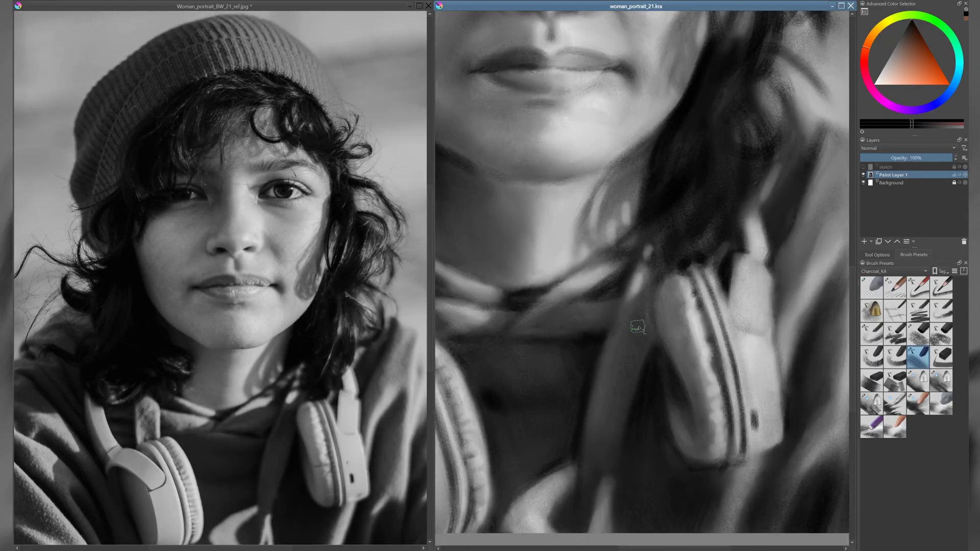
drag(645, 296, 607, 424)
key(slash)
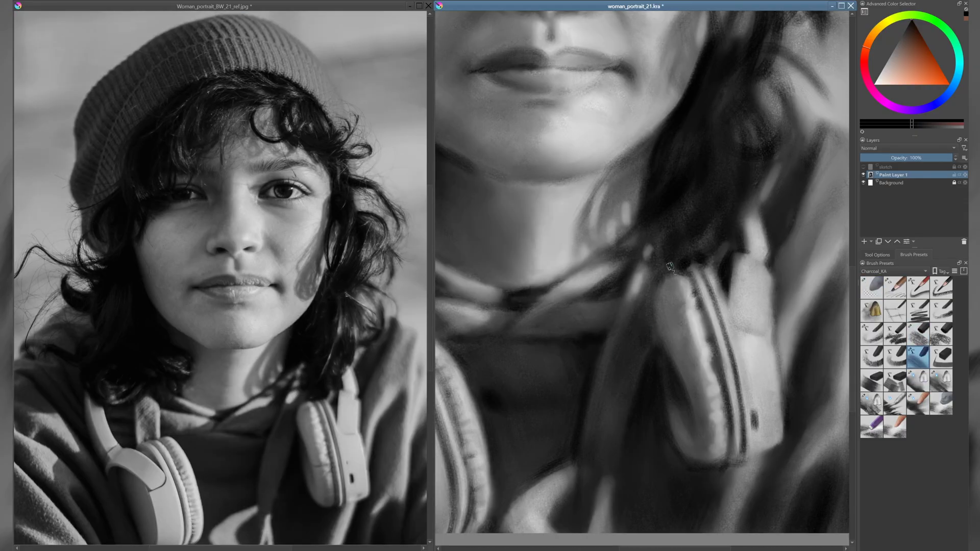
key(slash)
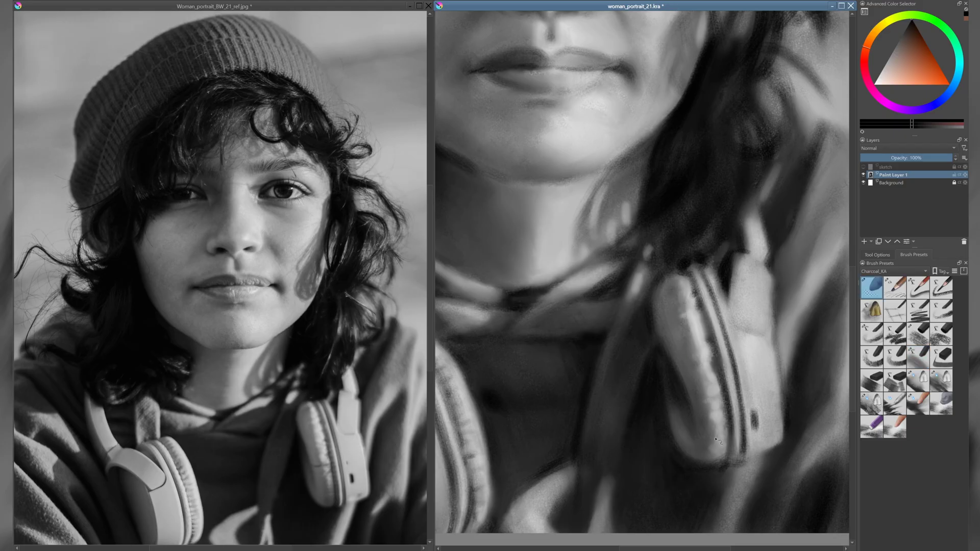
key(slash)
- Refine the shoulder folds and the dark hoodie areas around the larger ear cup and neckline in the mirrored view
scroll(506, 295, down, 3)
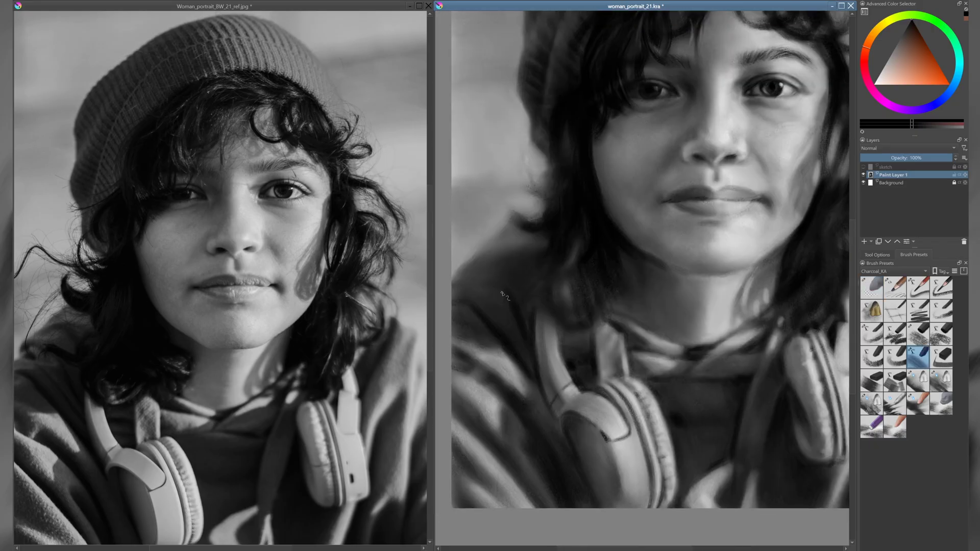
scroll(475, 301, up, 1)
key(slash)
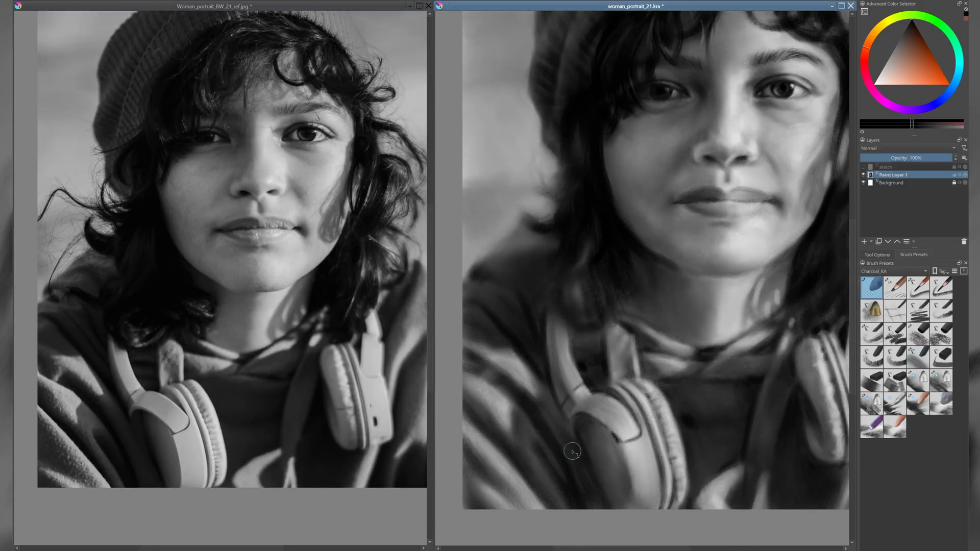
key(slash)
scroll(536, 270, up, 1)
key(slash)
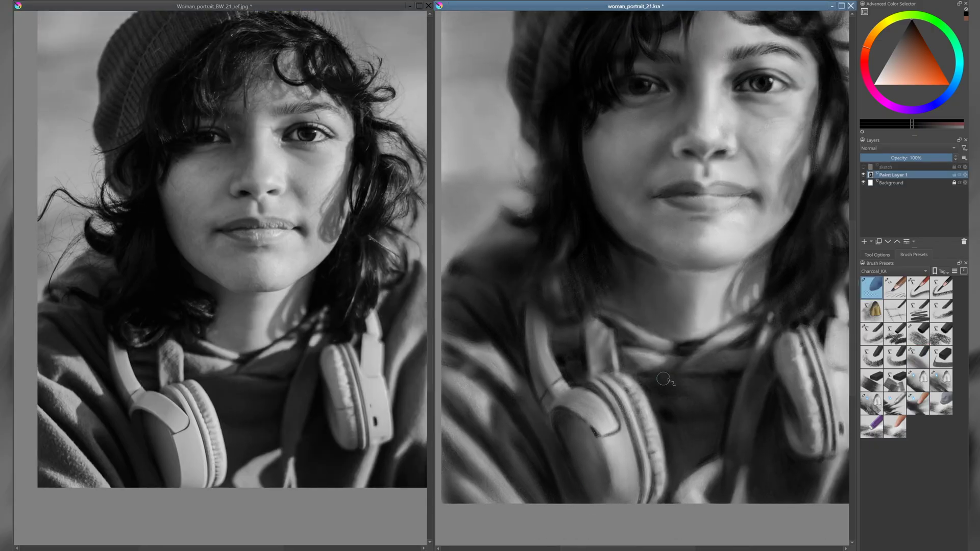
scroll(638, 357, up, 1)
scroll(613, 337, down, 1)
key(slash)
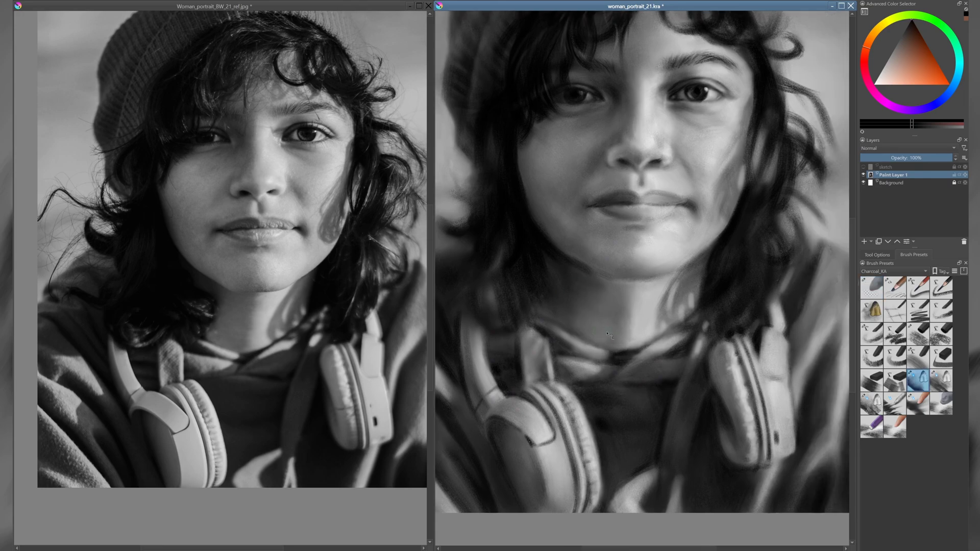
- Soften the beanie ribbing and, with both canvases mirrored, define the wavy hair strands beside the lit cheek
scroll(607, 333, up, 1)
key(slash)
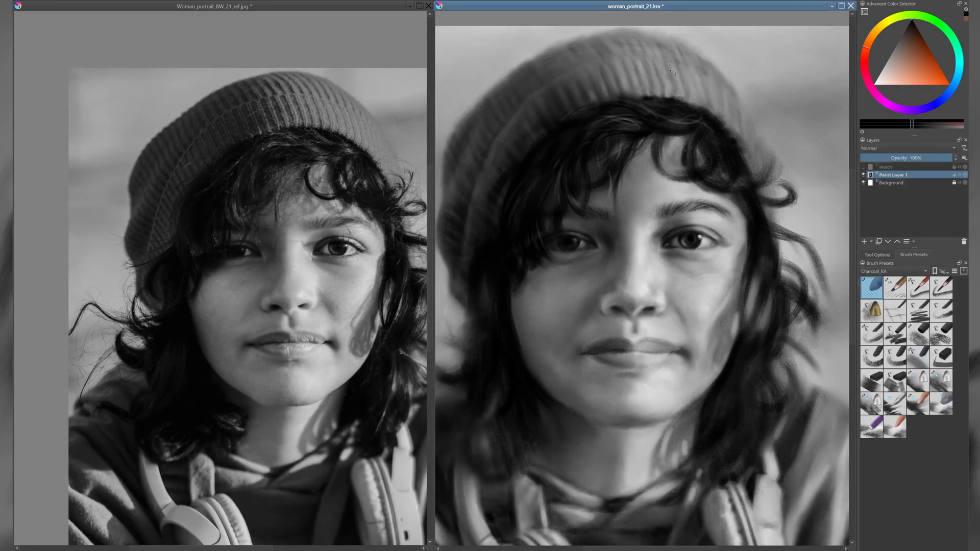
click(918, 354)
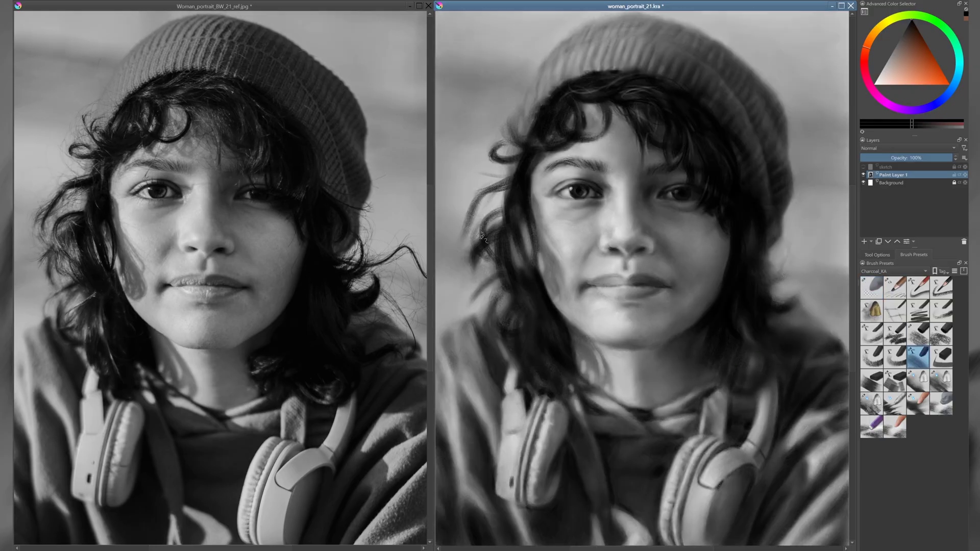
mouse_move(482, 236)
mouse_down()
mouse_move(474, 204)
mouse_move(497, 312)
mouse_move(541, 348)
mouse_up()
key(/)
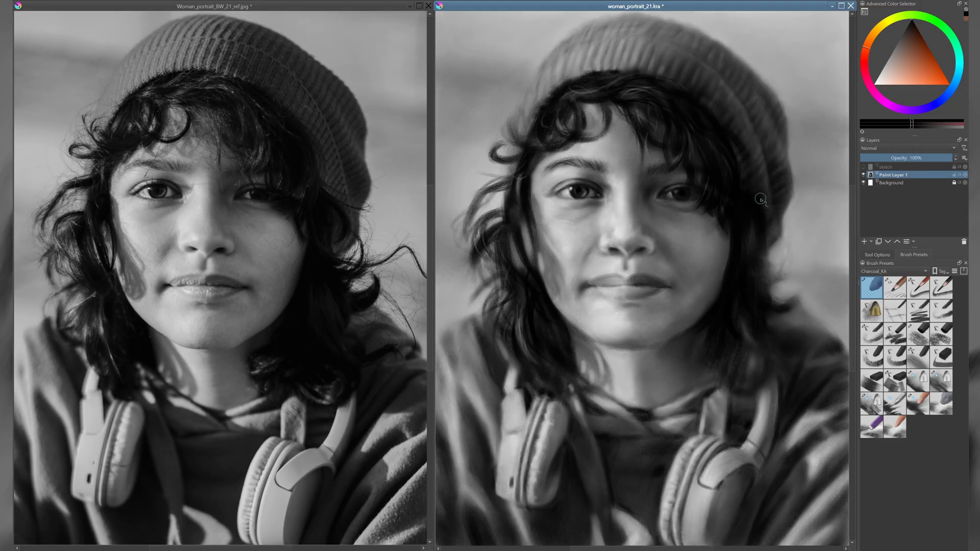
- Paint loose curls and stray strands from below the beanie down to the larger ear cup's headband
key(/)
drag(765, 235, 796, 304)
mouse_move(761, 246)
mouse_down()
mouse_move(796, 306)
mouse_move(768, 352)
mouse_move(691, 357)
mouse_move(720, 370)
mouse_move(724, 401)
mouse_up()
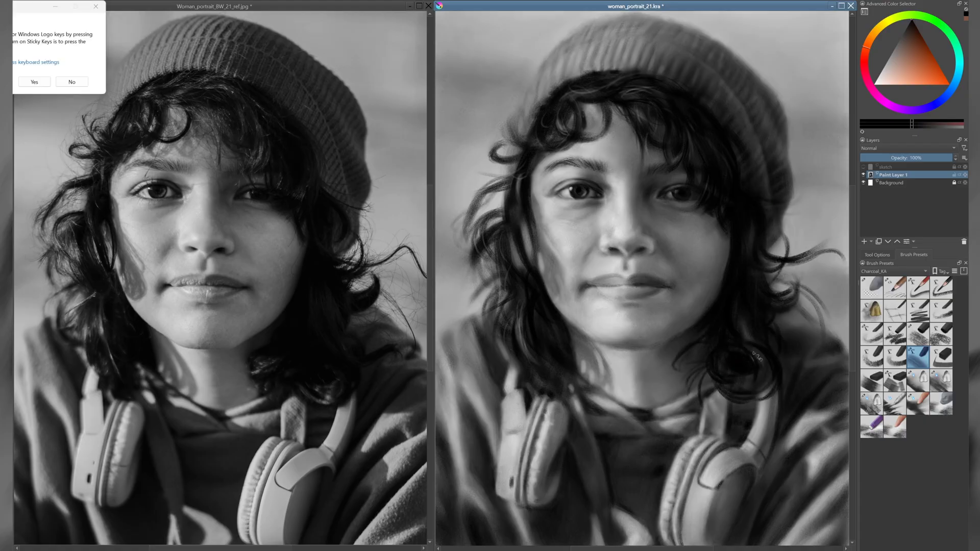
drag(745, 352, 768, 393)
drag(707, 339, 689, 380)
drag(745, 377, 712, 395)
drag(735, 360, 725, 368)
- Darken and blend the hair mass beside the shaded cheek and fill out its lower curls
key(/)
drag(756, 286, 742, 339)
key(/)
key(/)
mouse_move(788, 363)
mouse_down()
mouse_move(760, 358)
mouse_move(745, 395)
mouse_up()
key(/)
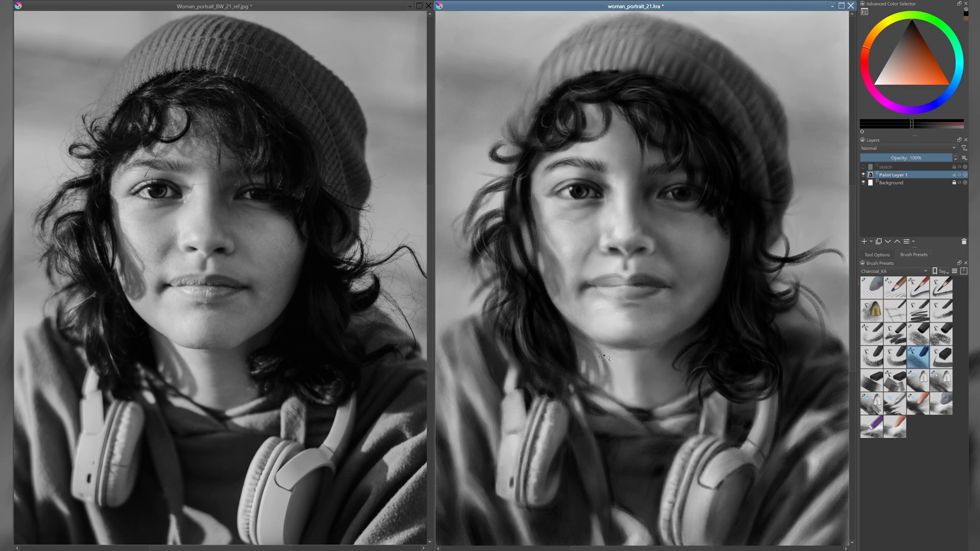
- Paint thin fringe strands falling over the forehead and the shaded eye, and blend them into the hair
key(slash)
key(slash)
key(slash)
key(slash)
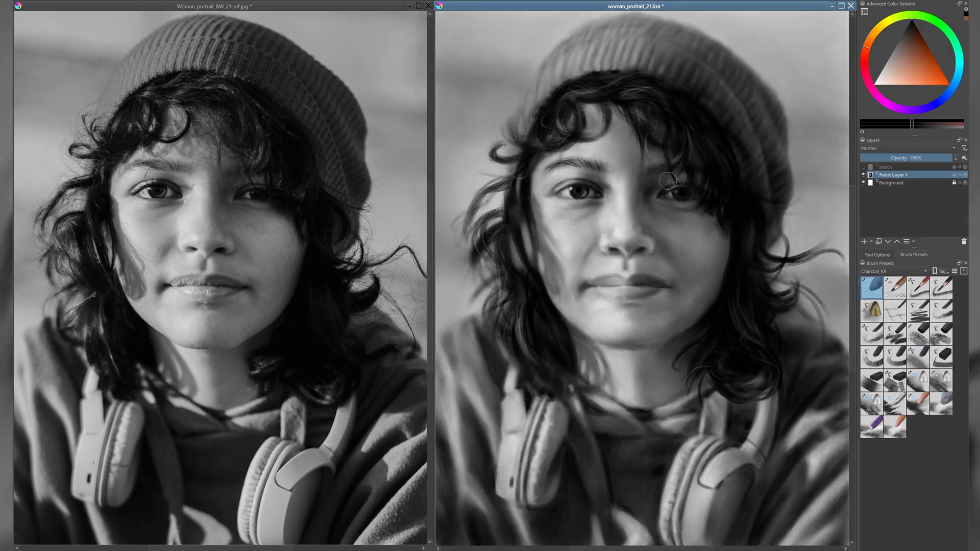
key(slash)
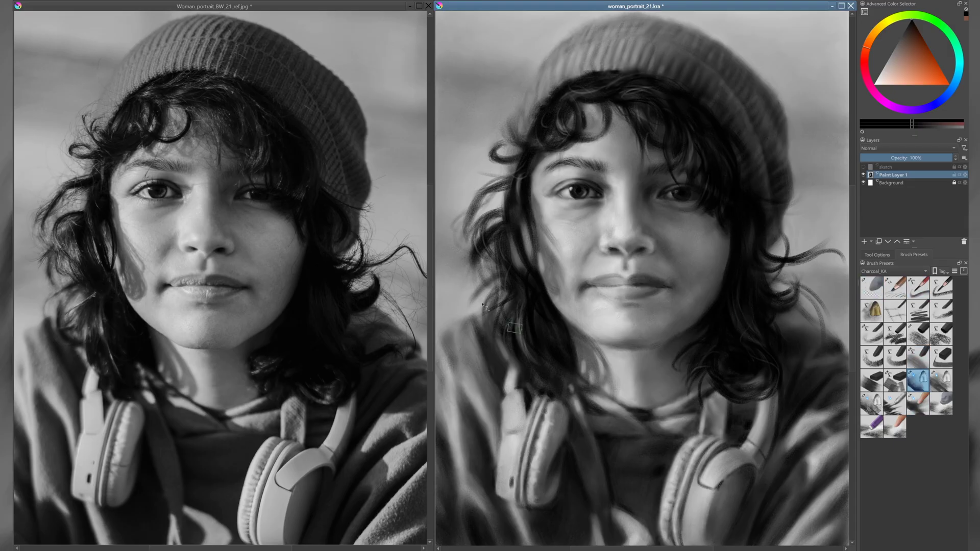
- Refine the stray strands beside the beanie's lower edge and the fringe curls above the lit brow
mouse_move(773, 248)
mouse_down()
mouse_move(793, 289)
mouse_move(763, 268)
mouse_move(791, 278)
mouse_up()
key(slash)
key(slash)
key(slash)
key(slash)
key(slash)
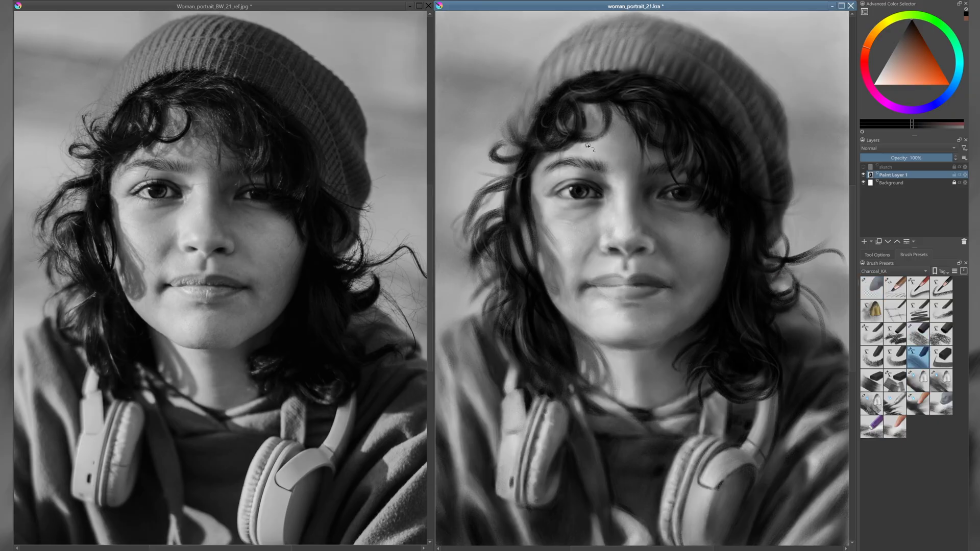
- Shade the forehead beneath the fringe with small light patches and fine strand shadows above the lit brow
drag(629, 143, 604, 107)
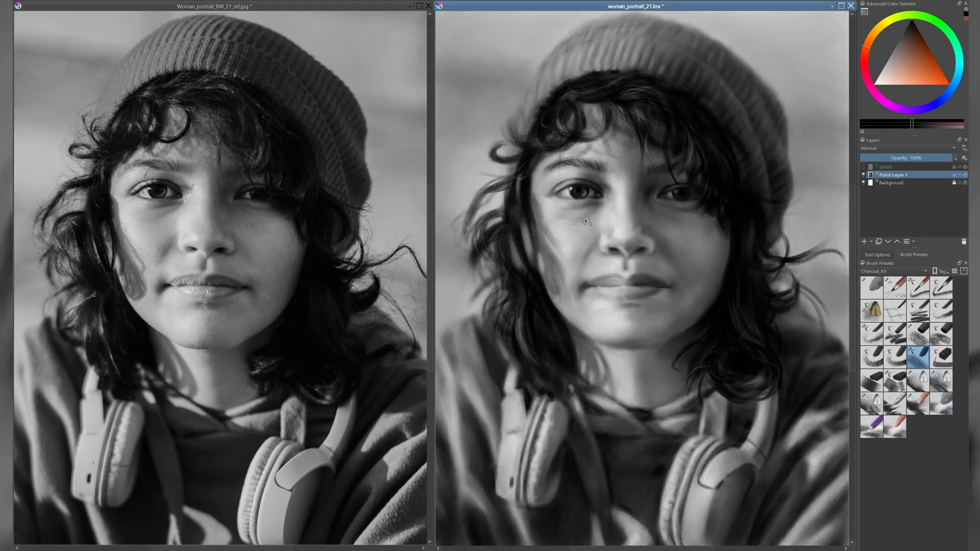
key(slash)
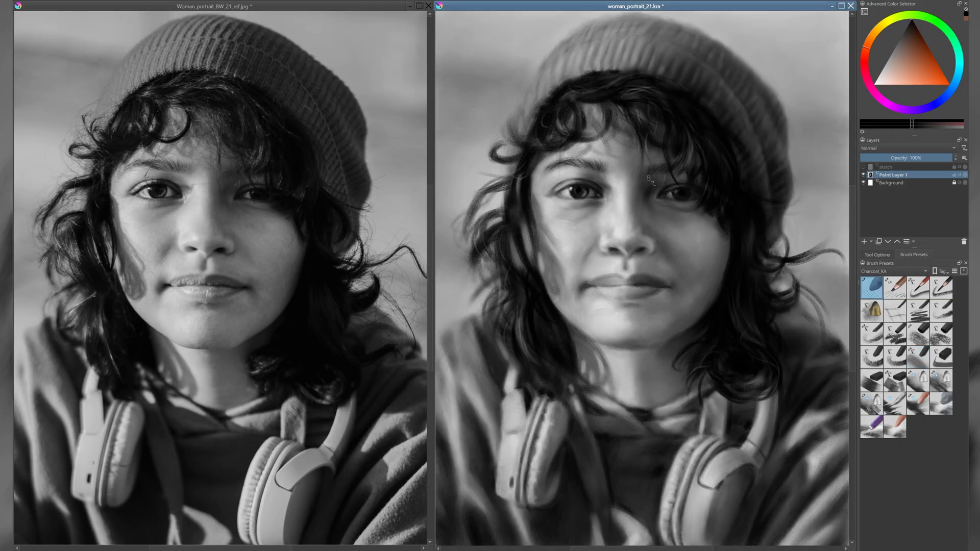
key(slash)
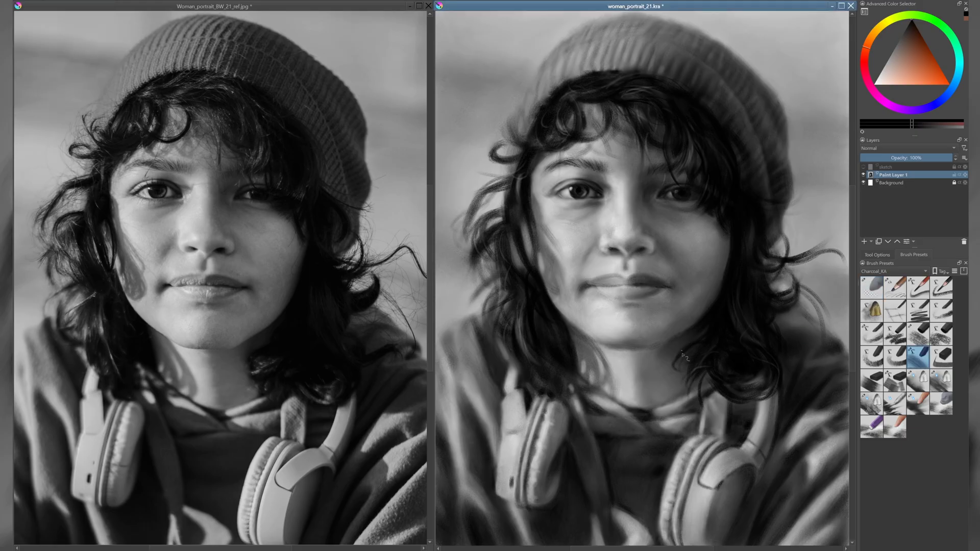
- Refine the lower curls beside the neck and above the larger ear cup, deepening their darks and blending the edges
key(slash)
click(919, 380)
key(slash)
key(slash)
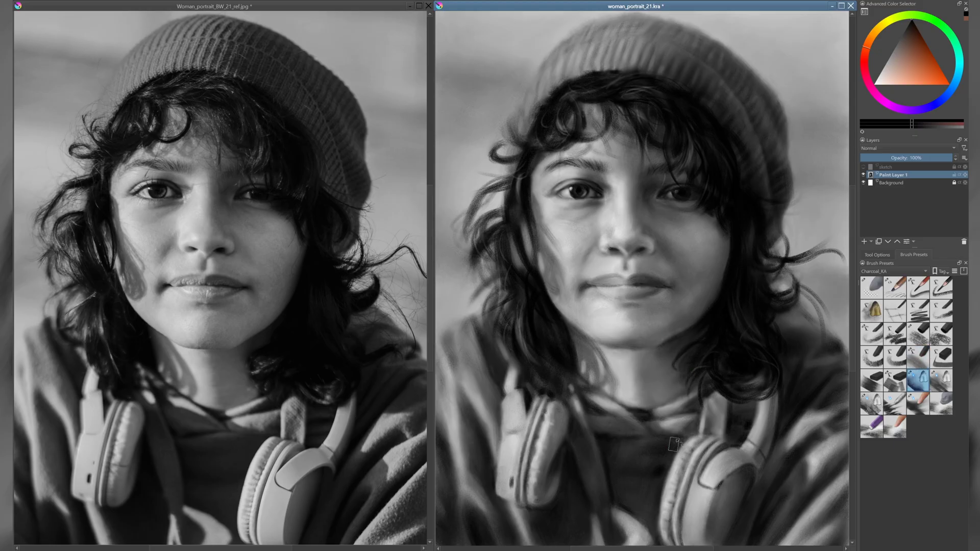
key(slash)
key(slash)
key(slash)
key(slash)
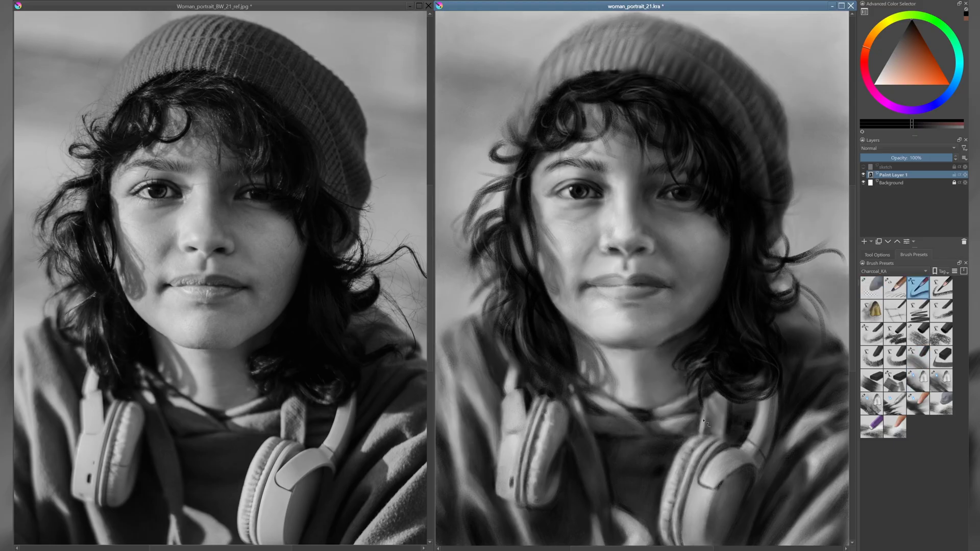
key(slash)
key(slash)
key(slash)
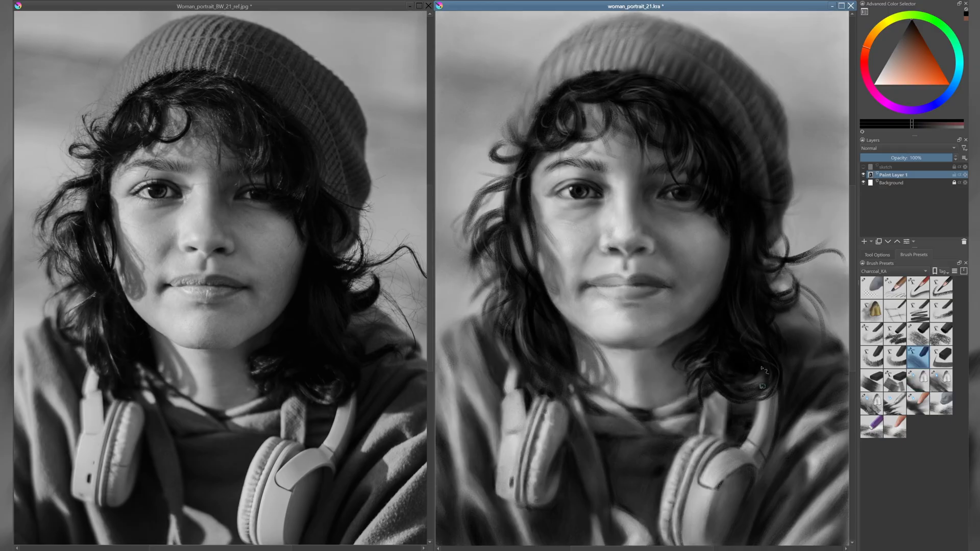
- Flip both canvases back and clean up the curl ends where they fall over the larger ear cup's headband
key(slash)
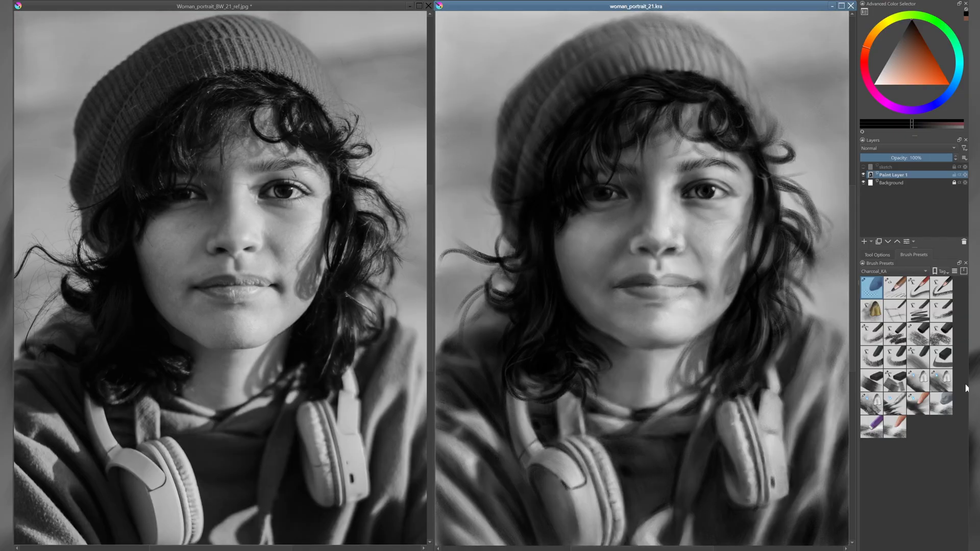
key(slash)
drag(538, 362, 476, 405)
key(slash)
key(slash)
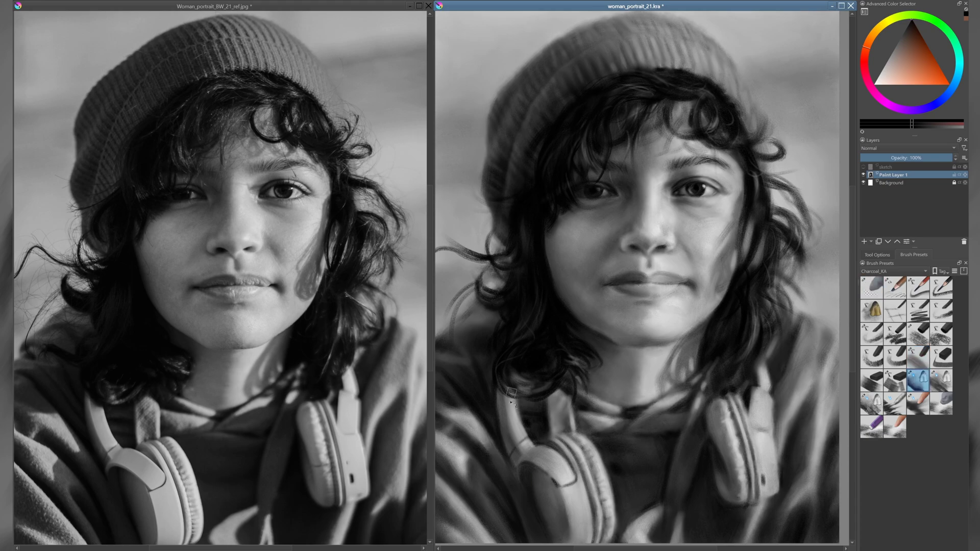
key(slash)
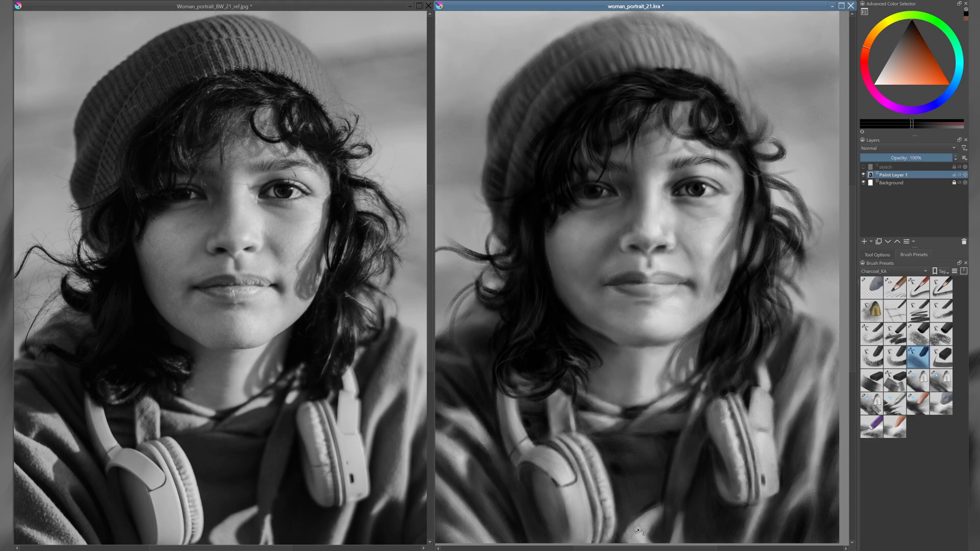
- Refine and blend the light hoodie fold beside the larger ear cup near the portrait's lower edge
key(slash)
key(slash)
key(slash)
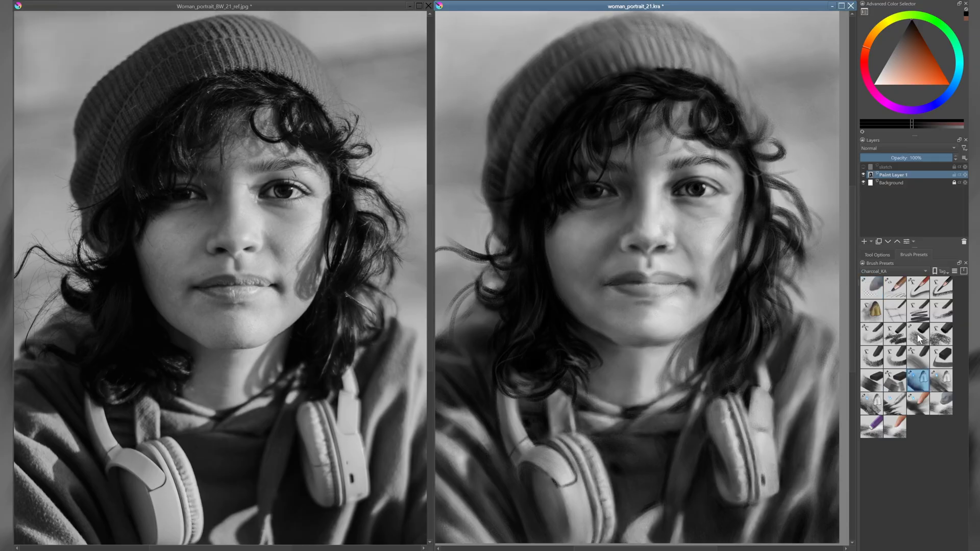
key(slash)
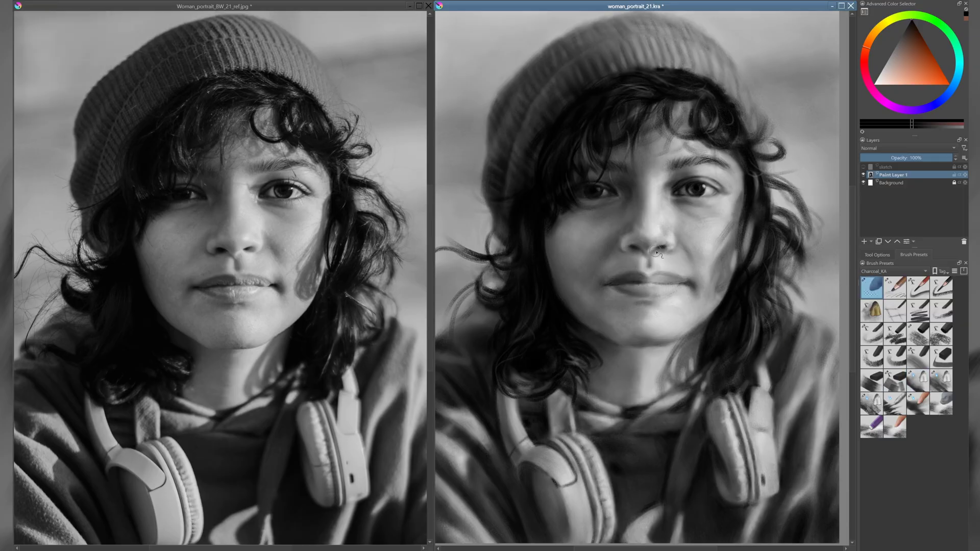
- Refine the mouth with small highlights along the upper lip and fine texture on the lower lip
key(slash)
key(slash)
scroll(663, 245, up, 2)
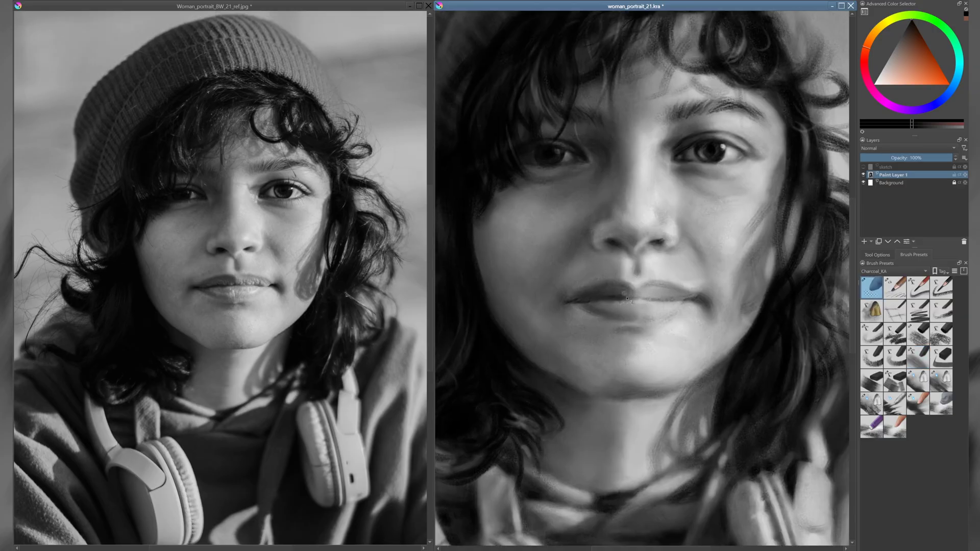
key(slash)
key(slash)
key(slash)
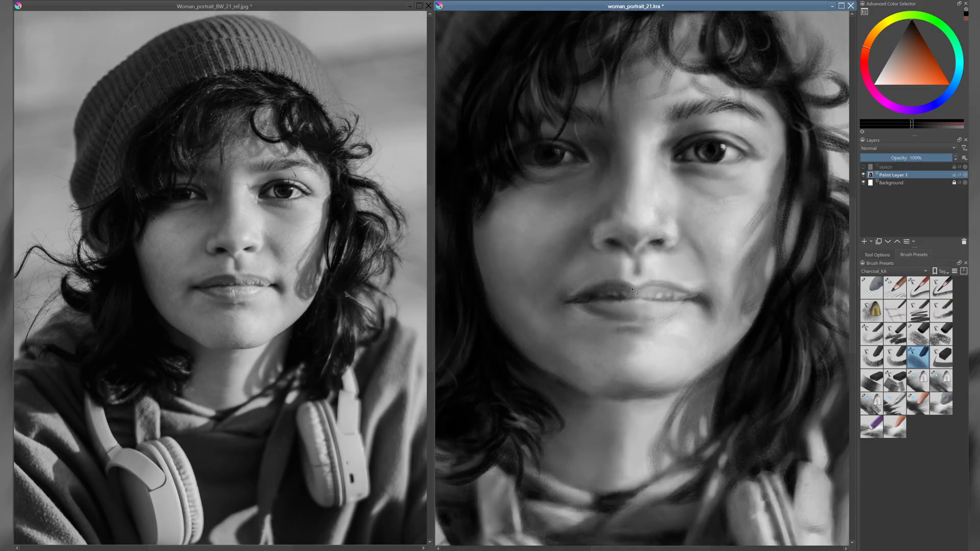
key(slash)
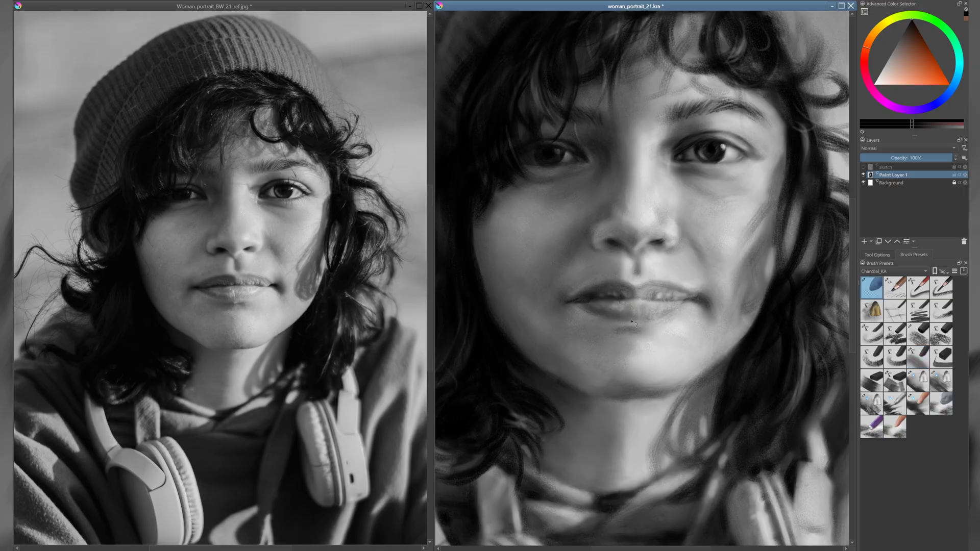
key(slash)
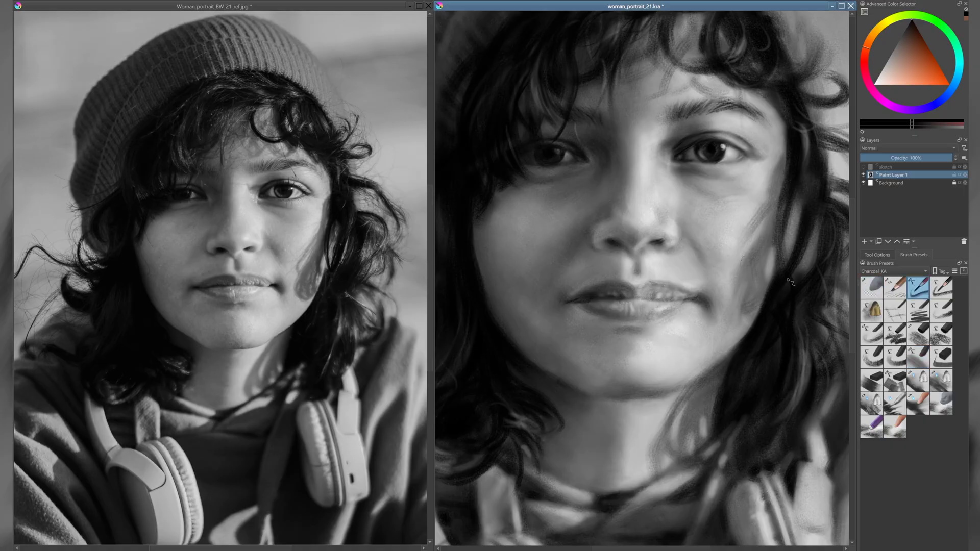
- Add fine light and dark strands to the hair beside the lit cheek and blend them
key(slash)
key(slash)
key(slash)
key(slash)
key(slash)
key(slash)
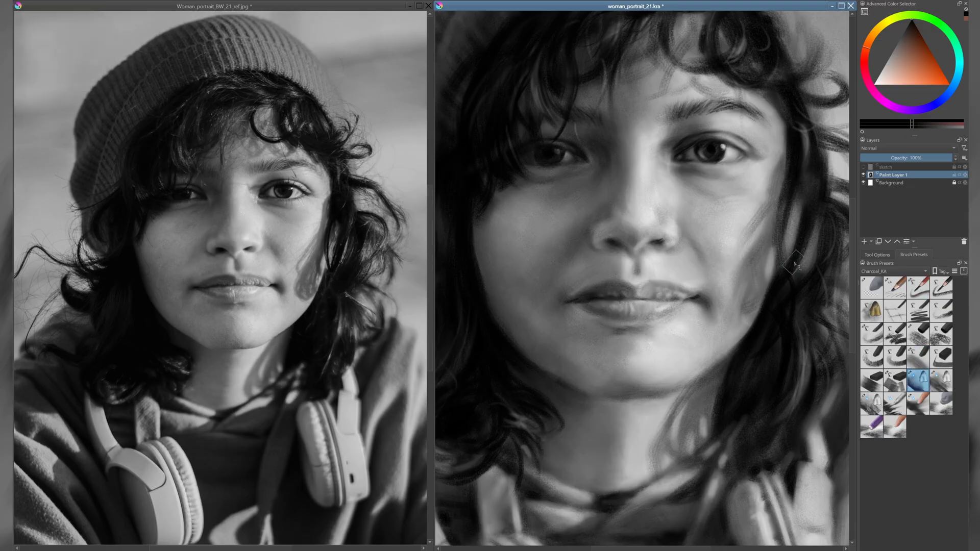
key(slash)
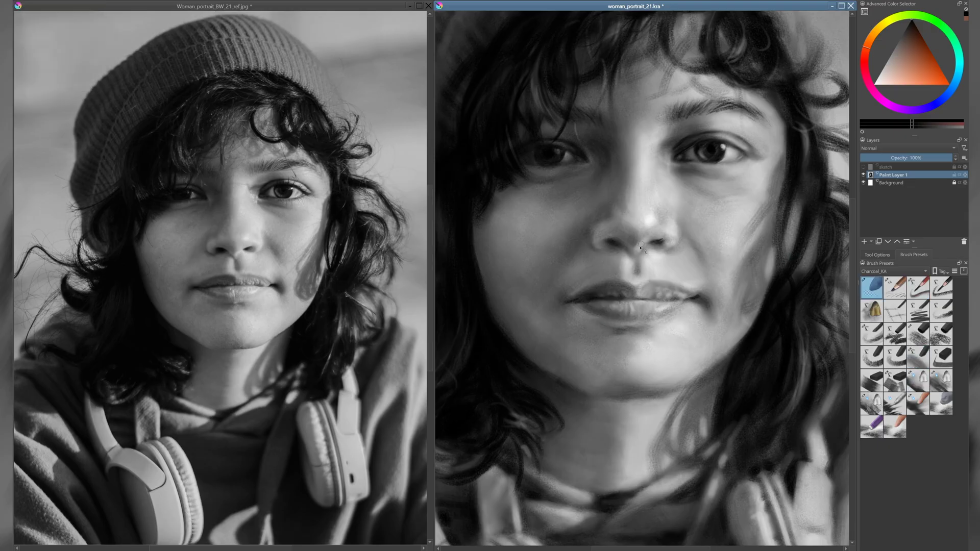
- Refine the nose highlights and the shading around the shaded eye, checking against the reference in mirrored view
key(slash)
scroll(723, 322, up, 2)
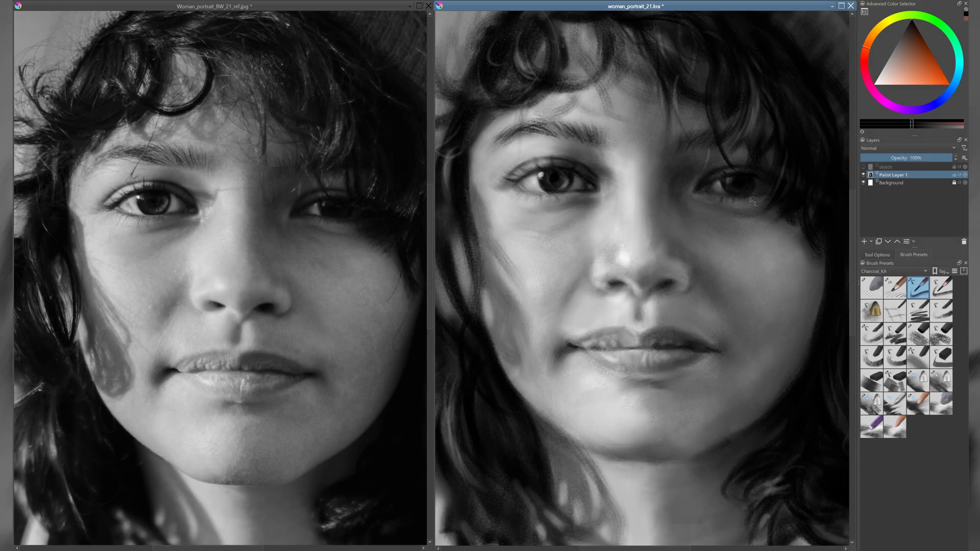
key(slash)
key(slash)
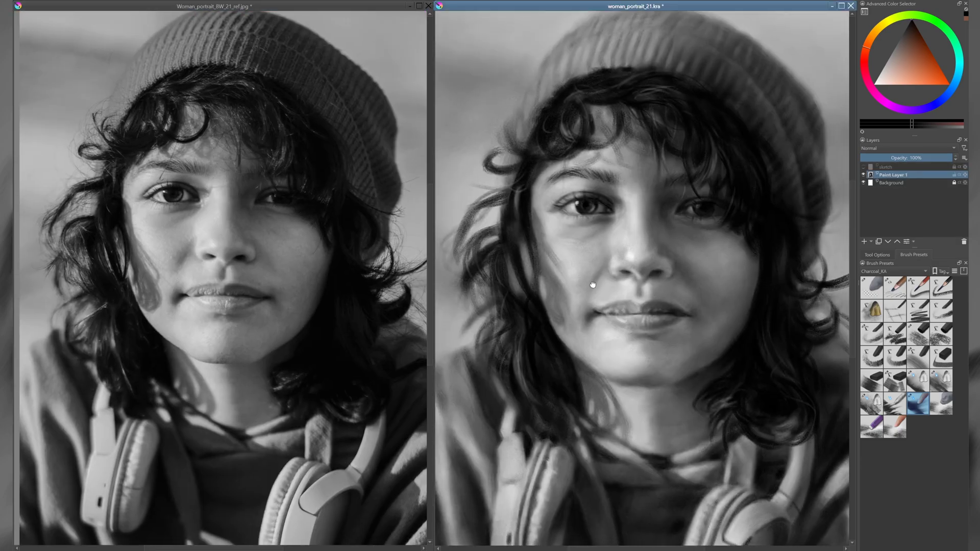
- Loosen the hair edge beside the lit cheek with wispy strands and refine the beanie ribbing
mouse_move(459, 204)
mouse_down()
mouse_move(490, 266)
mouse_move(498, 332)
mouse_up()
drag(510, 265, 561, 377)
key(slash)
key(slash)
mouse_move(732, 38)
mouse_down()
mouse_move(711, 77)
mouse_move(765, 156)
mouse_up()
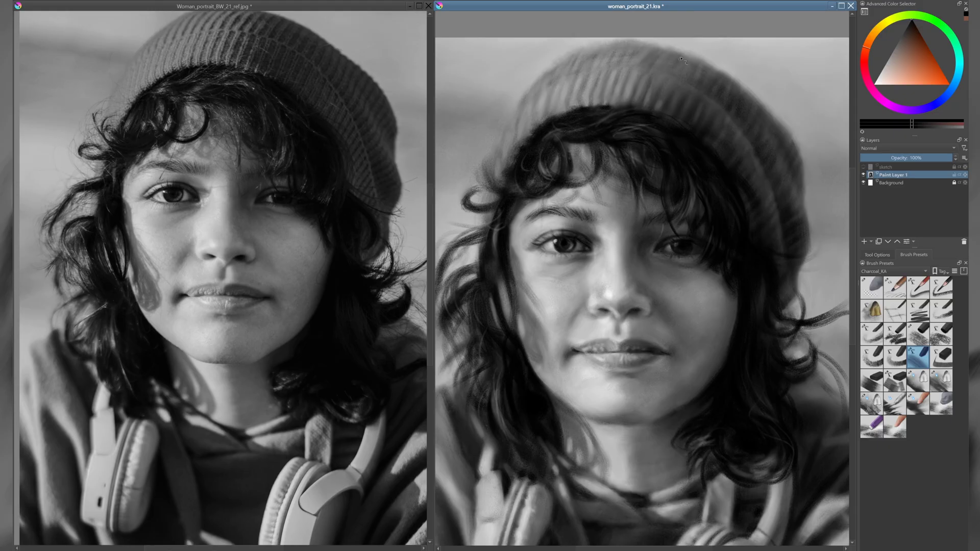
key(slash)
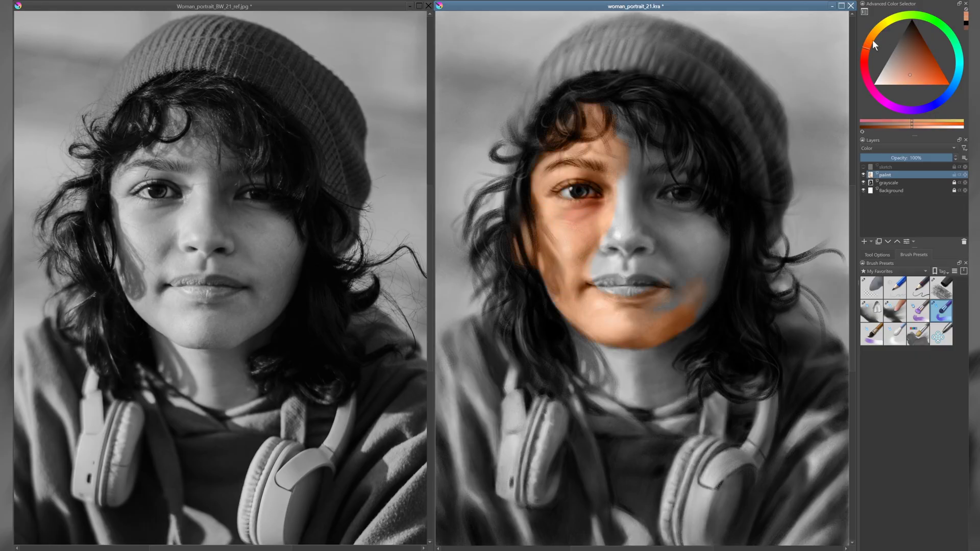
- On the Color-mode paint layer, tint the lit cheek yellow and pale blue and spread orange-brown skin tones across the face
drag(872, 45, 873, 36)
click(890, 73)
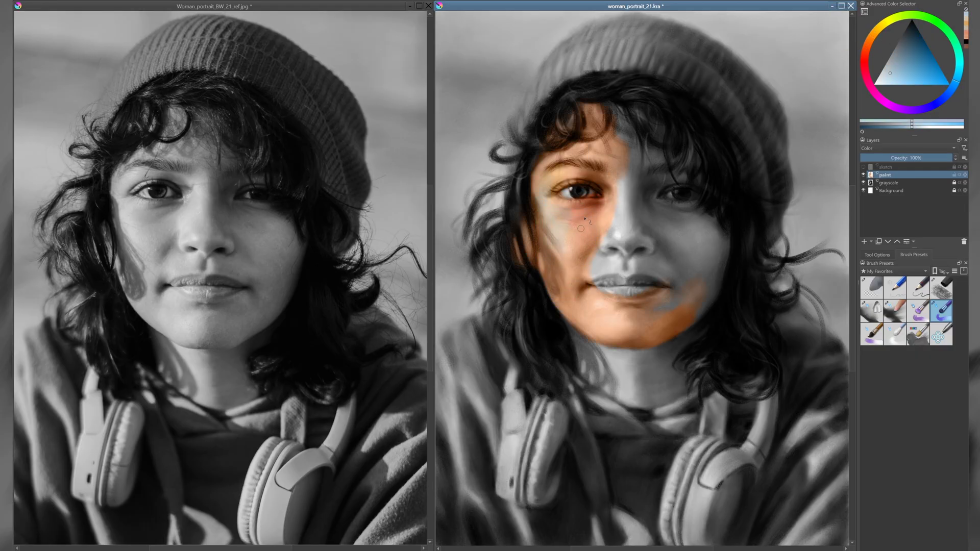
mouse_move(584, 219)
mouse_down()
mouse_move(545, 166)
mouse_move(552, 277)
mouse_move(573, 204)
mouse_move(590, 263)
mouse_move(616, 224)
mouse_move(683, 249)
mouse_move(699, 231)
mouse_up()
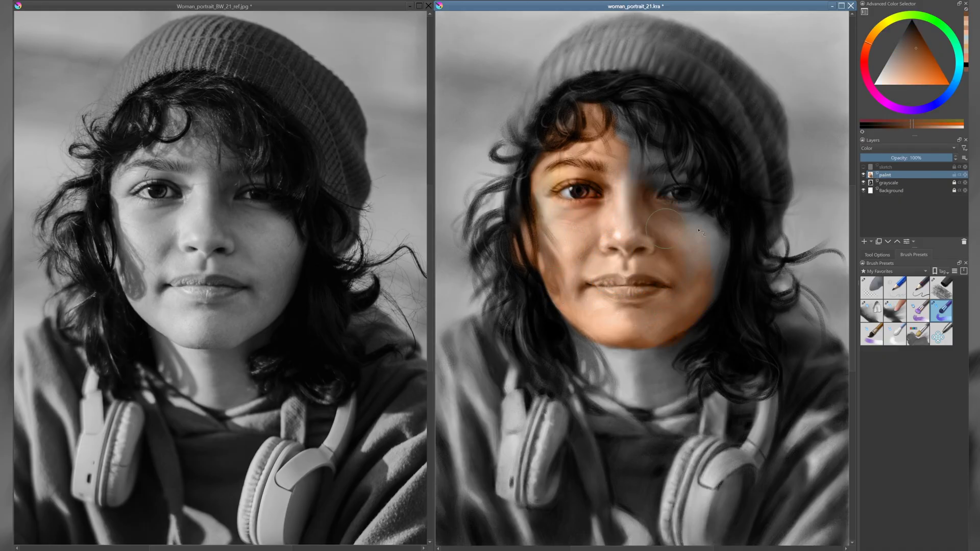
drag(865, 41, 864, 51)
click(911, 67)
drag(714, 214, 719, 245)
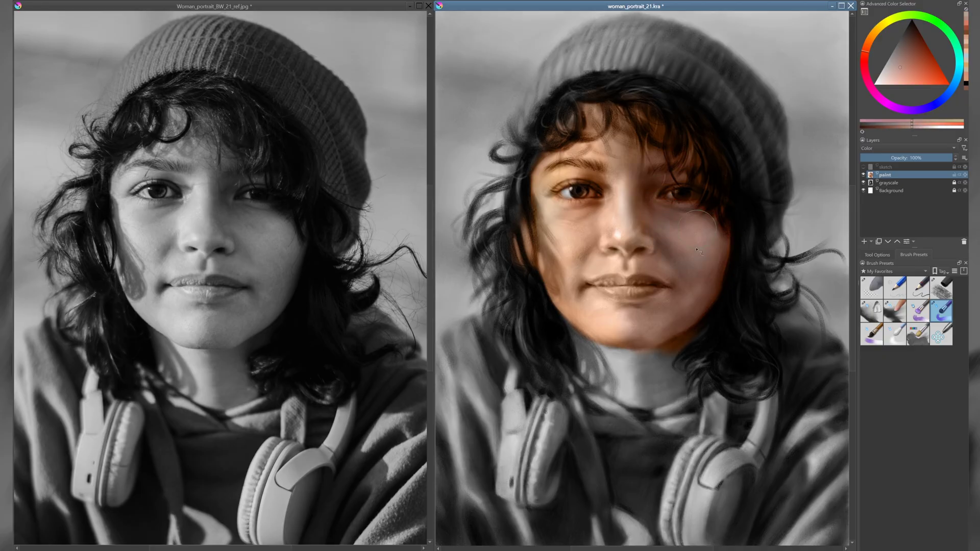
- Tint the shaded side of the nose with muted blue and violet and redden the nose tip
drag(879, 89, 953, 78)
click(903, 67)
drag(638, 199, 654, 240)
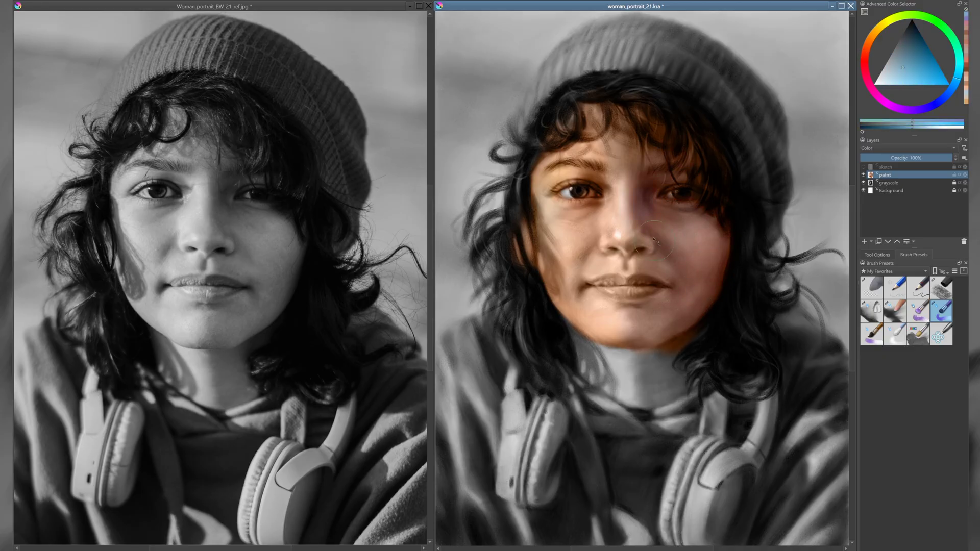
click(863, 50)
click(930, 50)
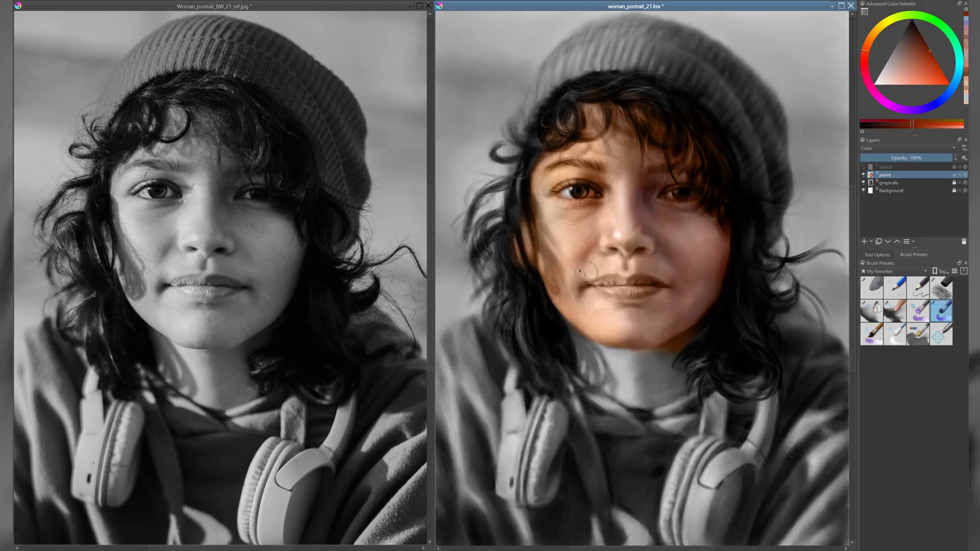
ctrl+click(606, 176)
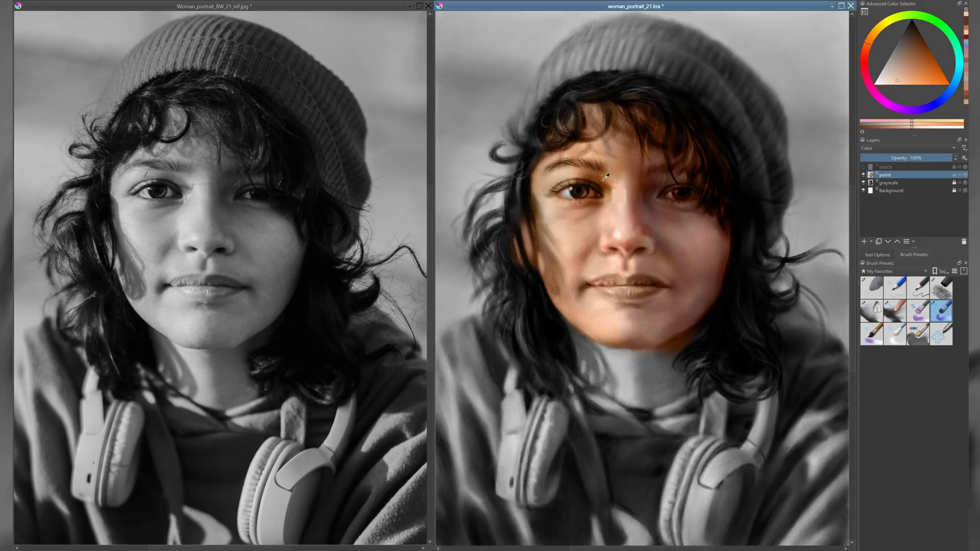
scroll(606, 176, up, 3)
key(x)
scroll(645, 257, up, 1)
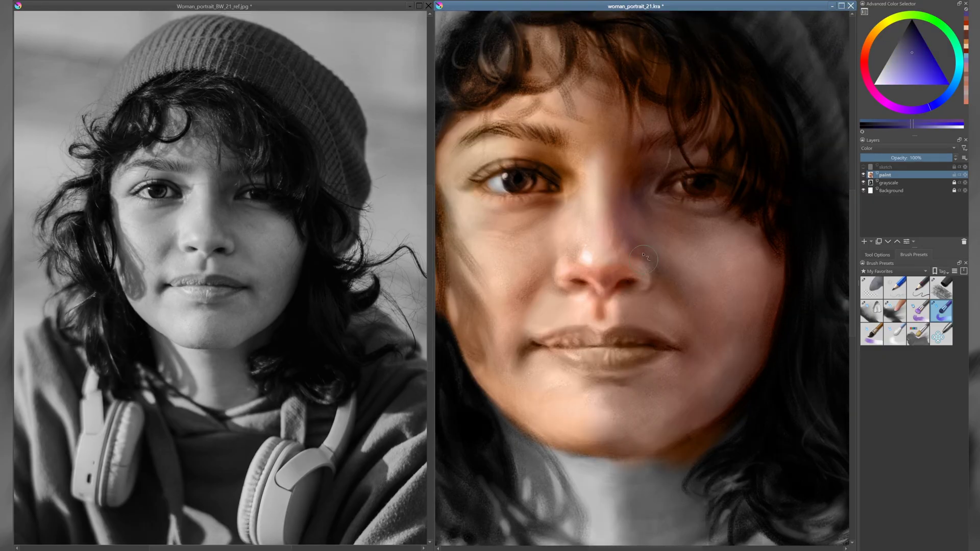
- Tint the whites of both eyes pale blue-violet and warm the eye corners with a muted pink
ctrl+click(518, 179)
ctrl+click(546, 188)
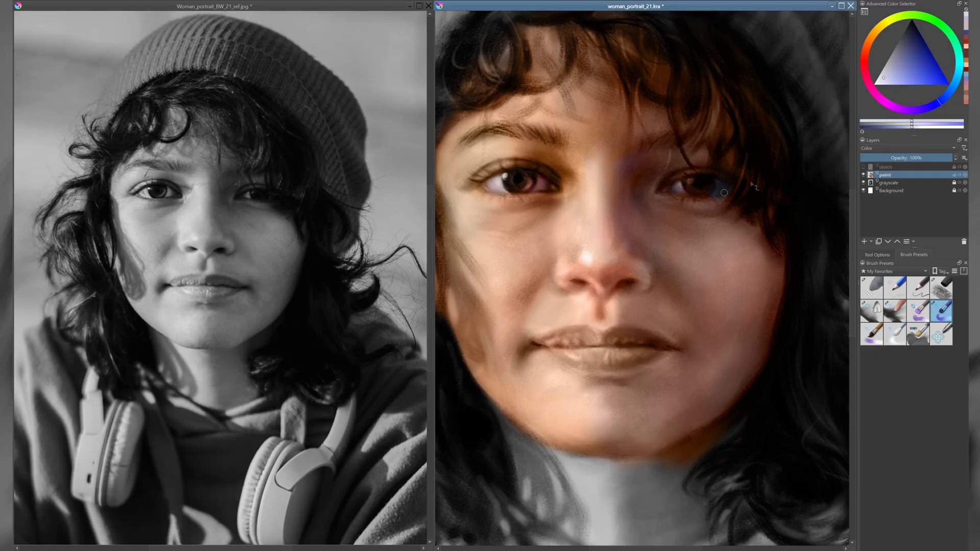
ctrl+click(748, 148)
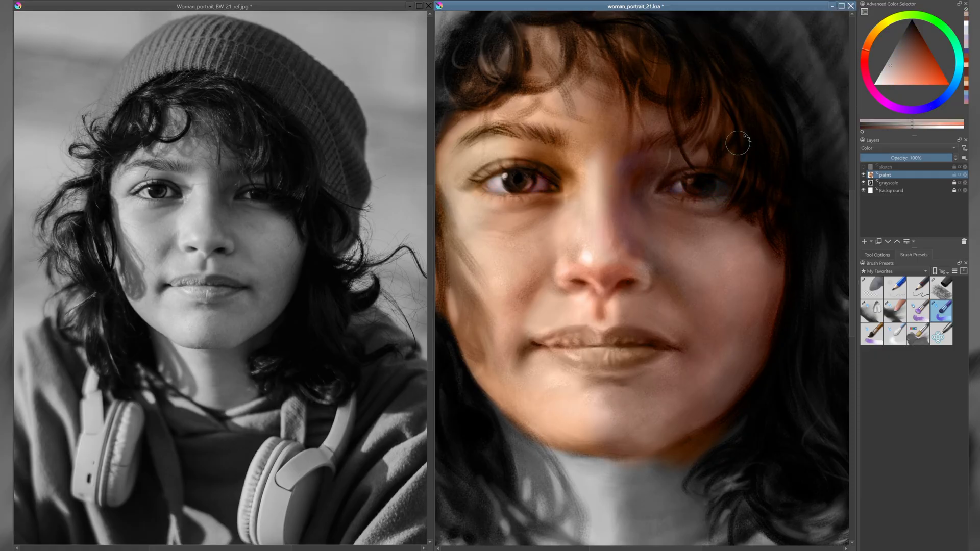
ctrl+click(548, 190)
drag(630, 190, 642, 165)
- Color the lips with soft pinks and reds and glaze both irises with orange-brown
ctrl+click(590, 346)
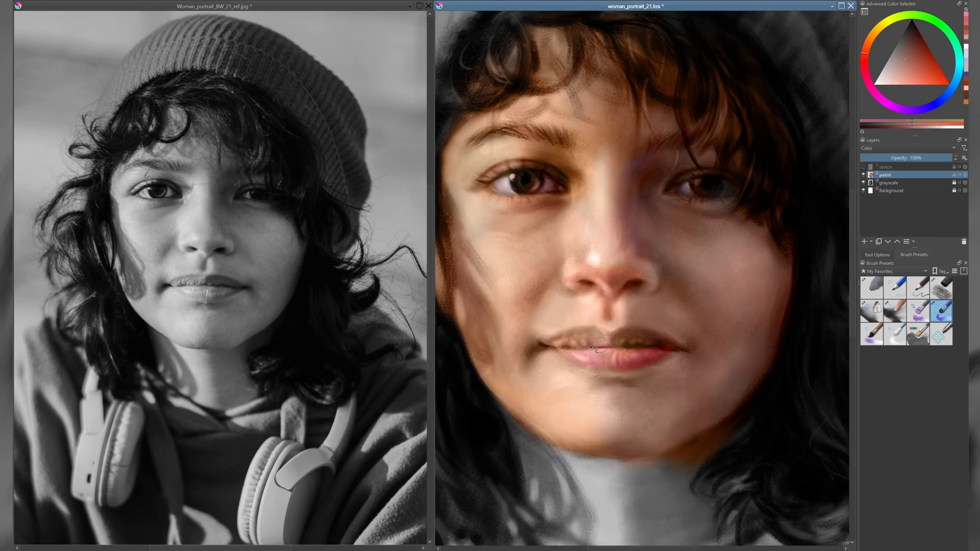
ctrl+click(591, 348)
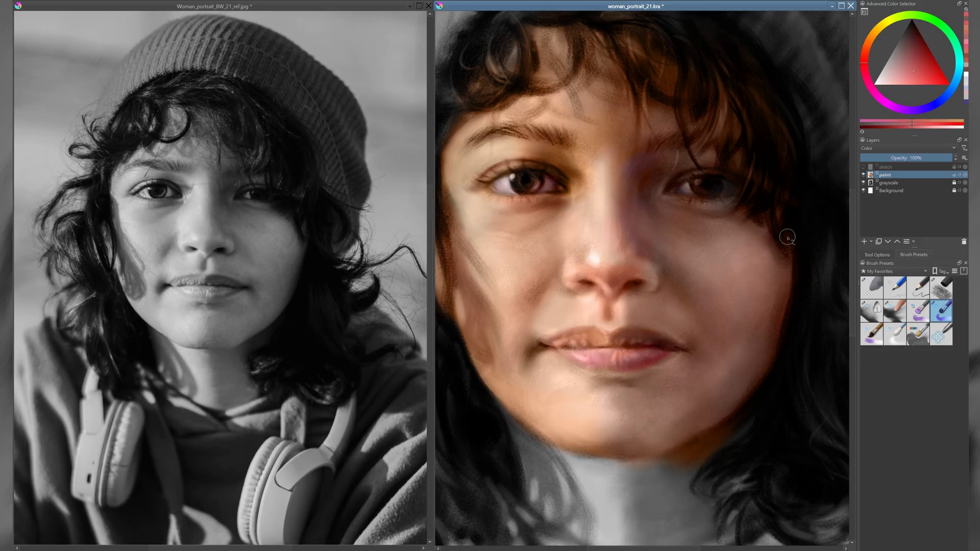
drag(862, 63, 866, 45)
click(933, 63)
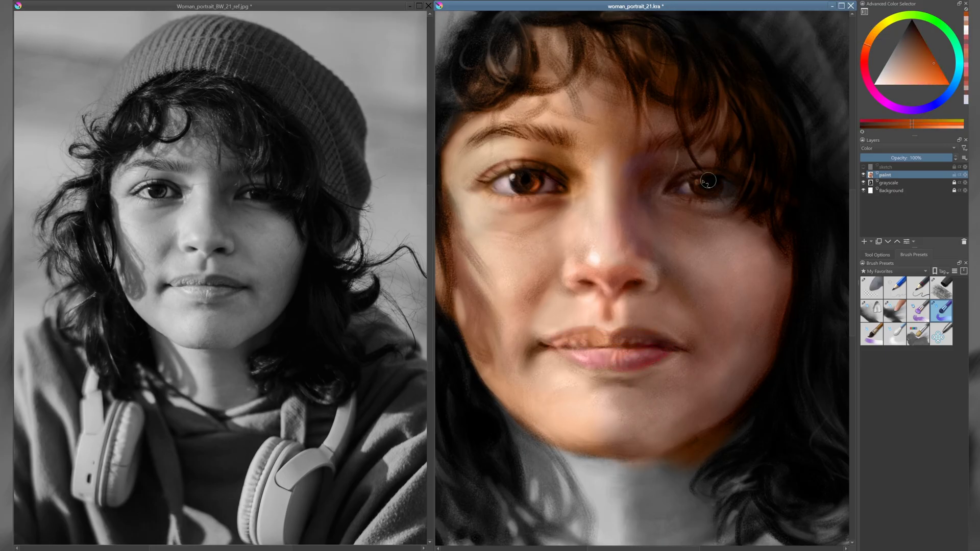
- Glaze the bangs and upper hair with reddish brown and cover the neck with an orange skin tone
key(minus)
drag(614, 115, 579, 139)
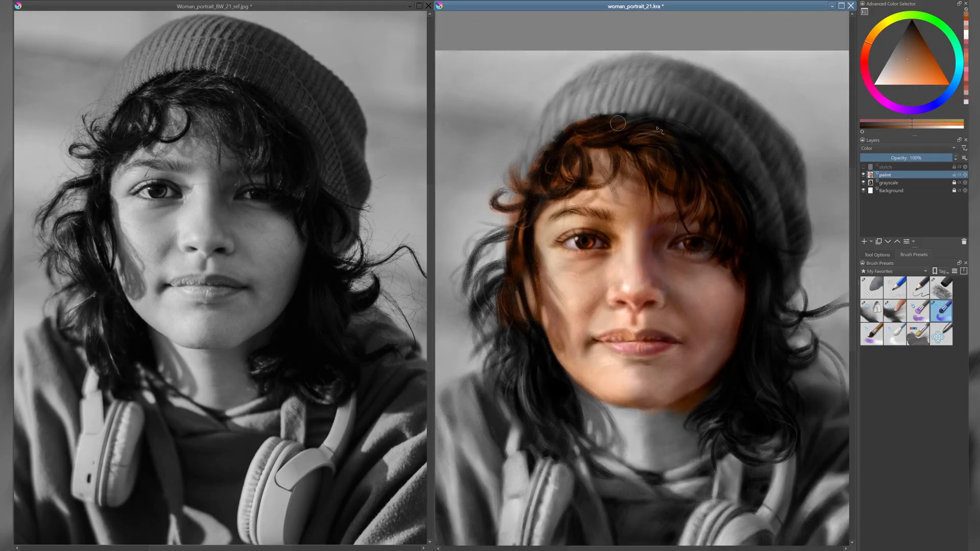
ctrl+click(702, 364)
key(plus)
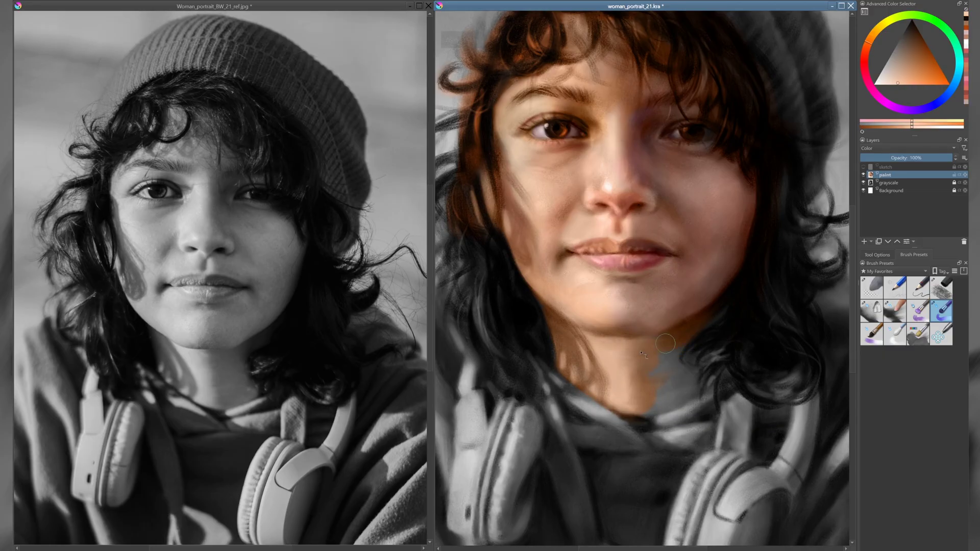
- Color the background around the head warm peach-beige, with patches of pale violet and orange
key(minus)
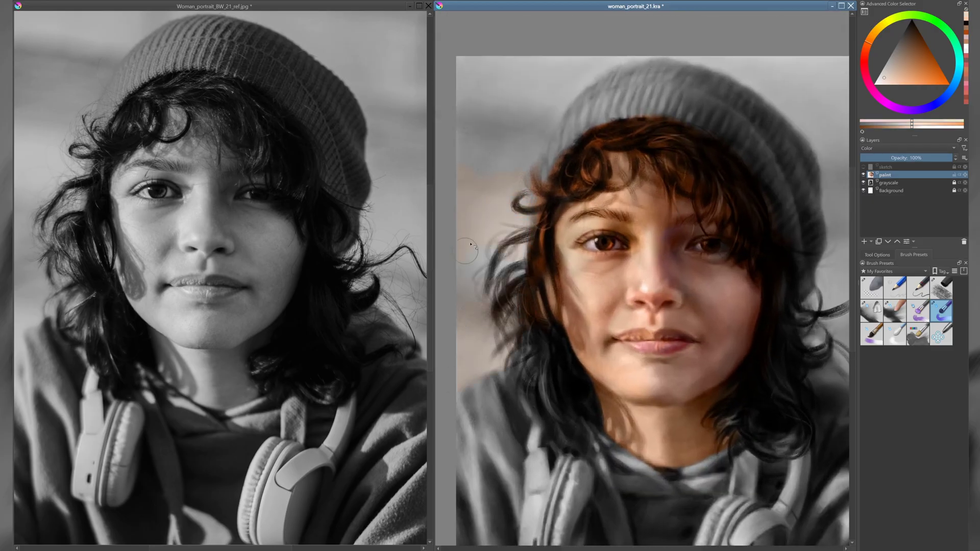
mouse_move(528, 153)
mouse_down()
mouse_move(518, 195)
mouse_move(558, 167)
mouse_up()
ctrl+click(518, 194)
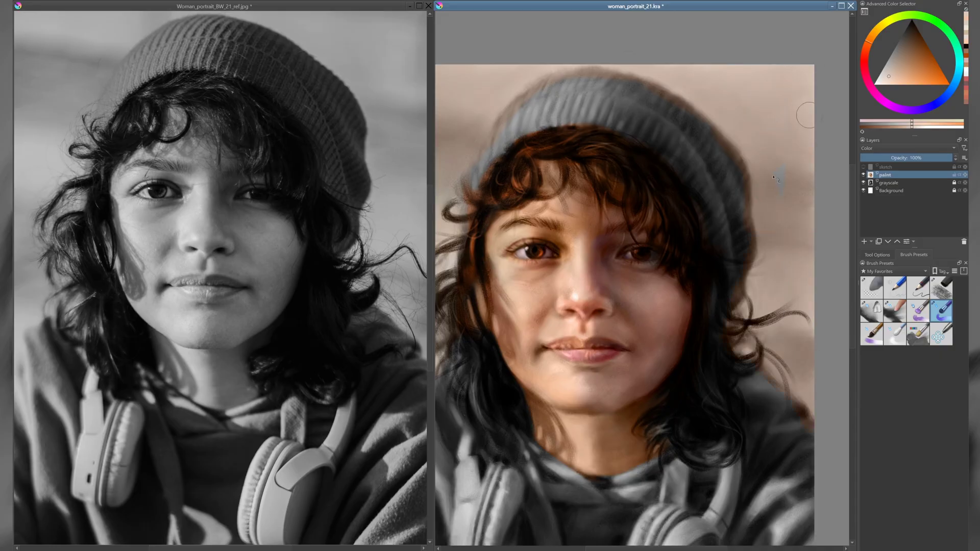
scroll(773, 177, up, 1)
ctrl+click(827, 194)
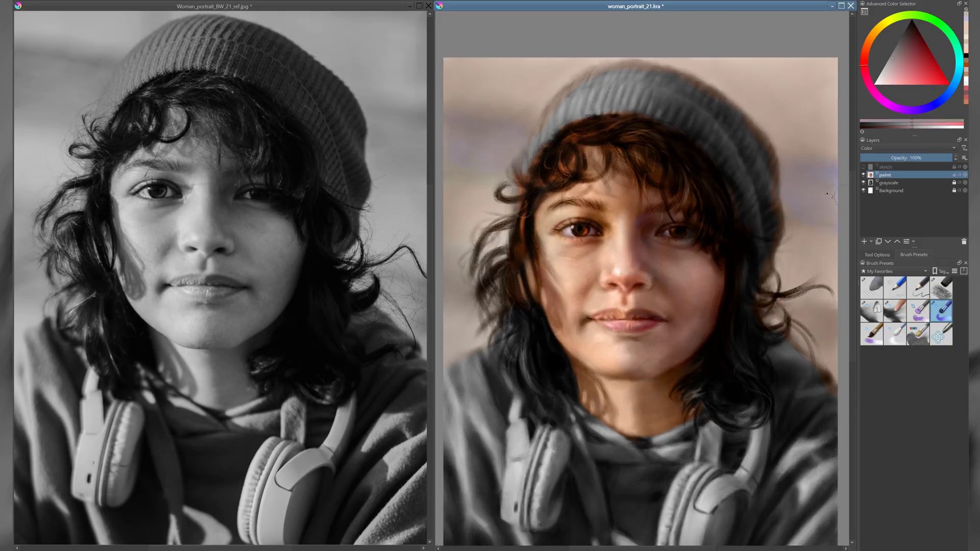
scroll(781, 109, up, 1)
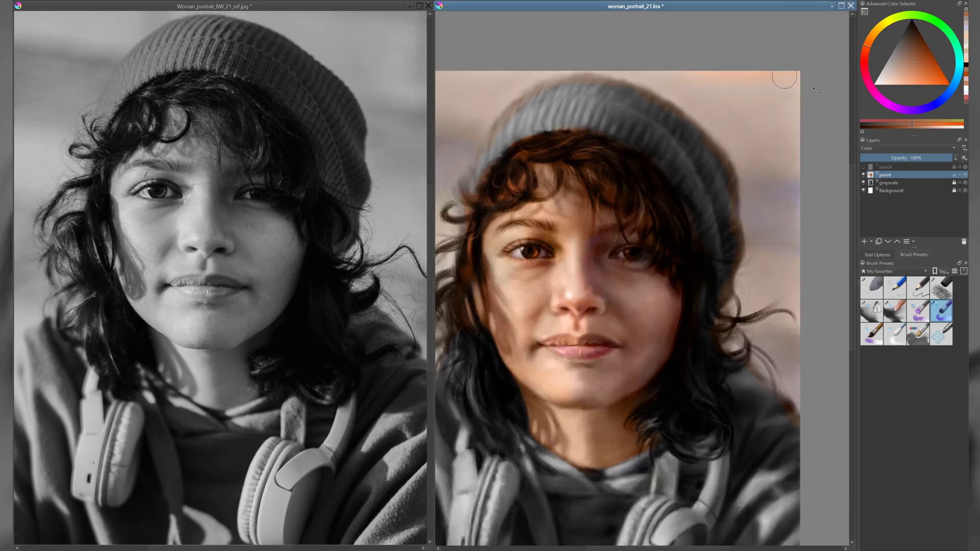
ctrl+click(761, 192)
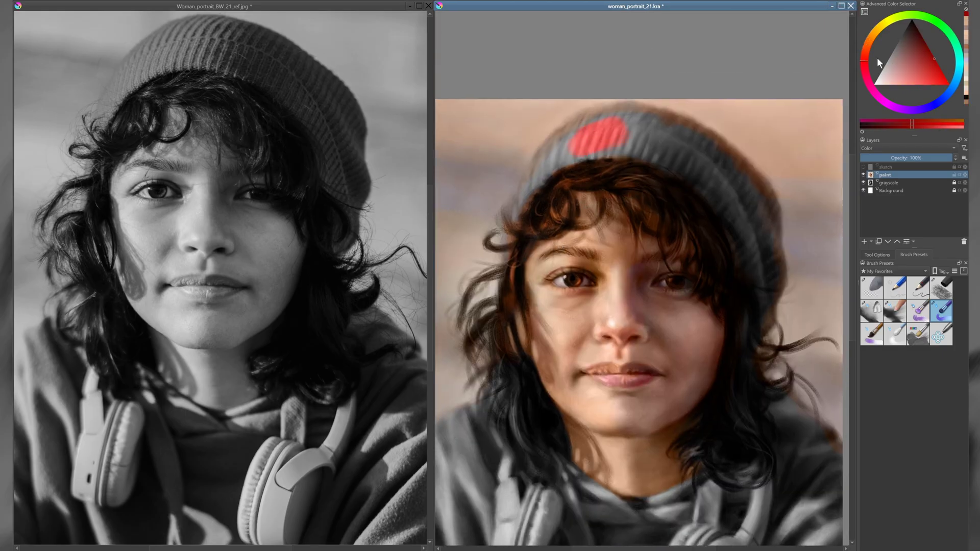
- Color the whole beanie red, warm its folds with orange-red, and clean up the tint where it meets the hair
mouse_move(877, 57)
mouse_down()
mouse_move(933, 69)
mouse_move(925, 53)
mouse_up()
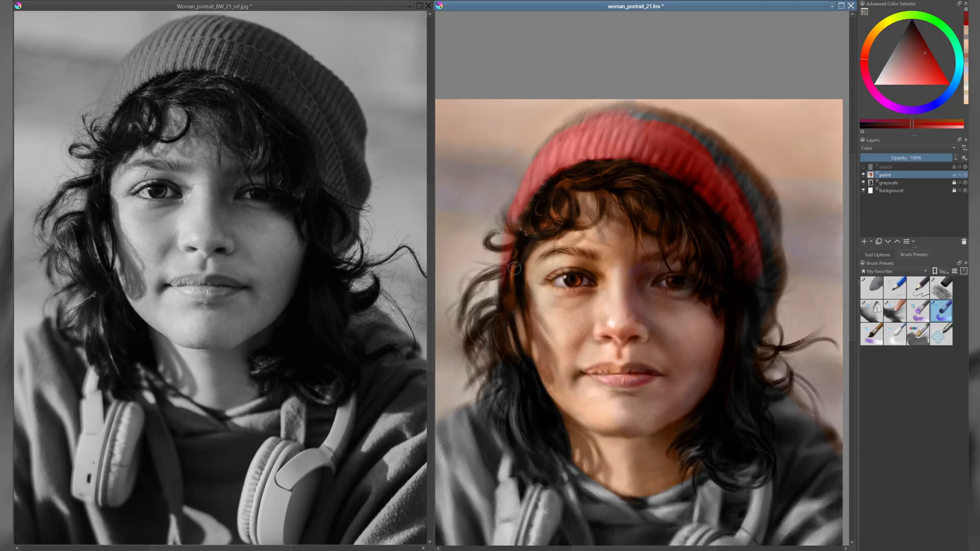
scroll(755, 175, up, 2)
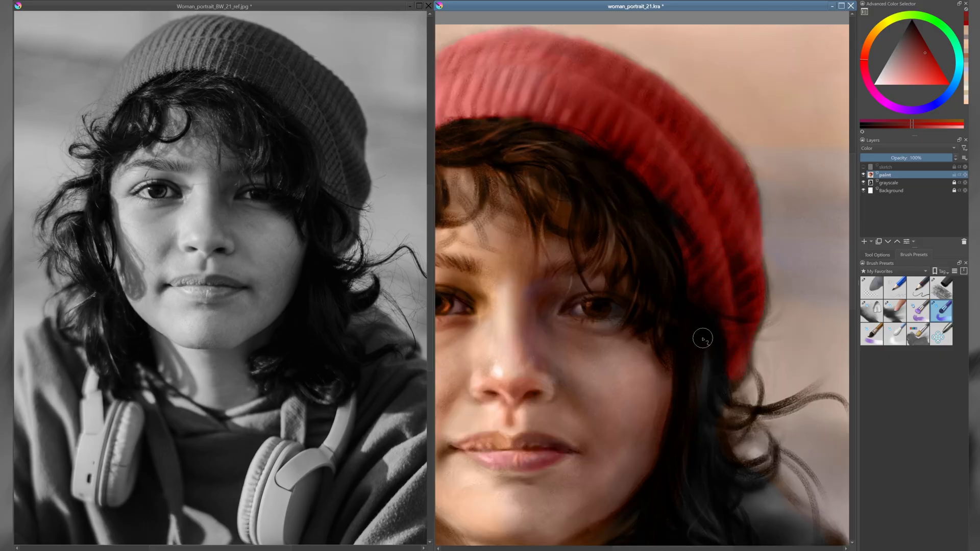
ctrl+click(702, 339)
ctrl+click(745, 302)
key(m)
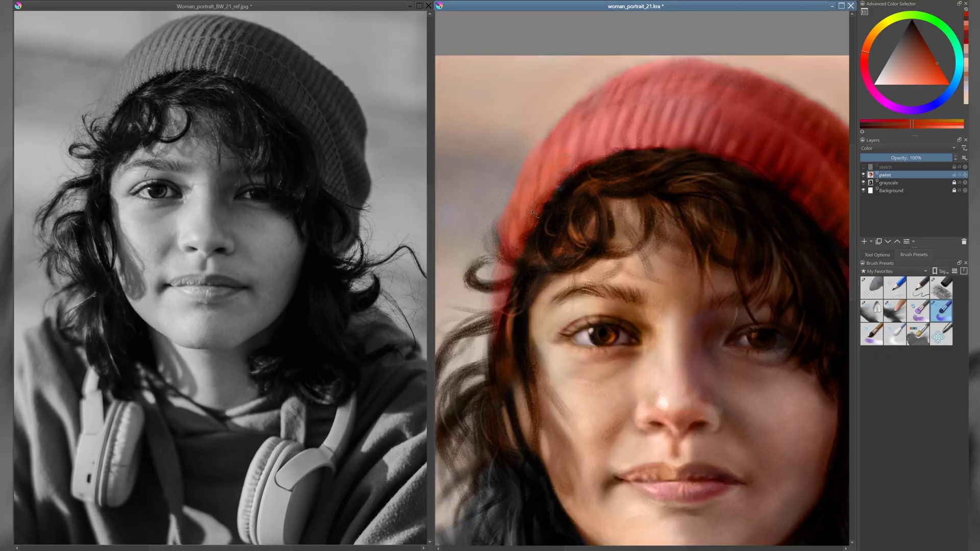
ctrl+click(533, 211)
drag(813, 245, 762, 270)
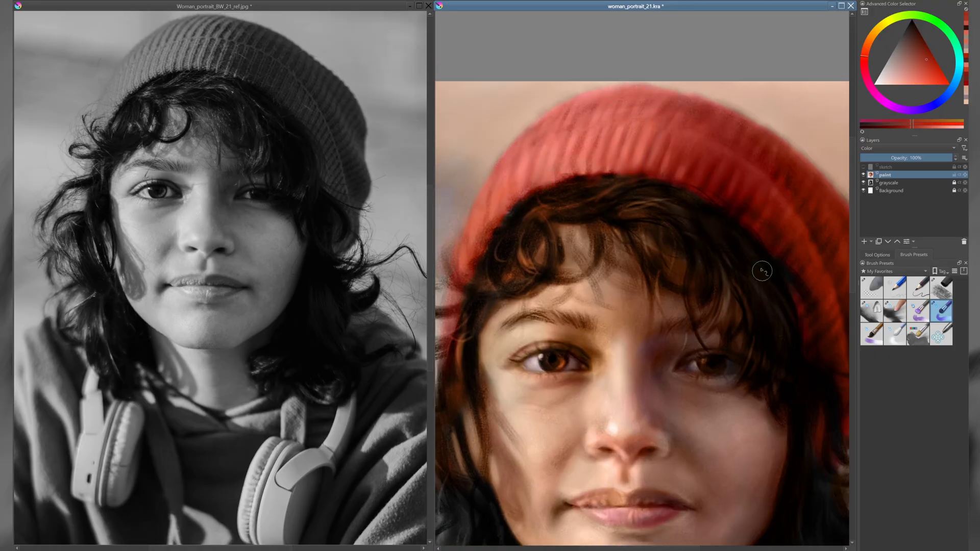
- Color the remaining lower hair on both sides of the face dark brown, down to the curl tips
key(2)
ctrl+click(499, 285)
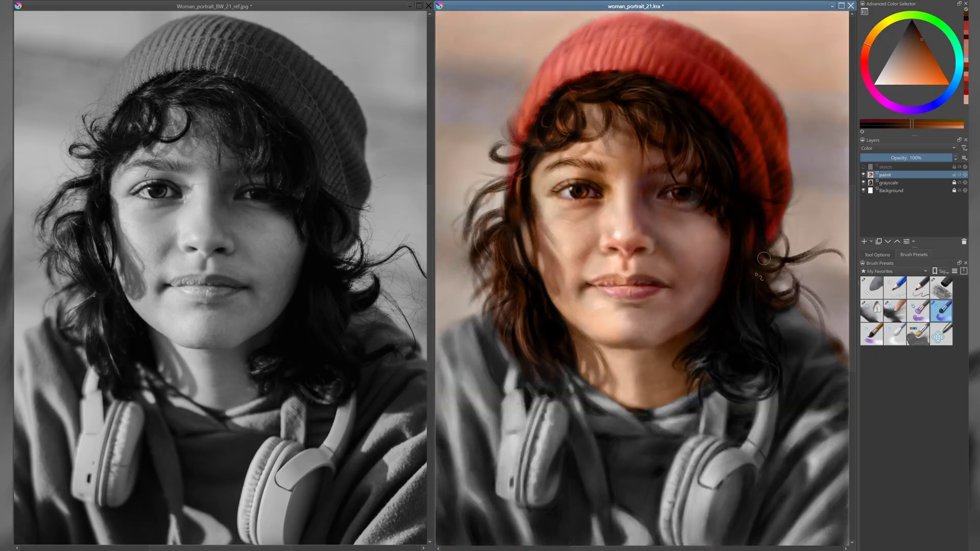
ctrl+click(710, 352)
ctrl+click(767, 362)
ctrl+click(769, 338)
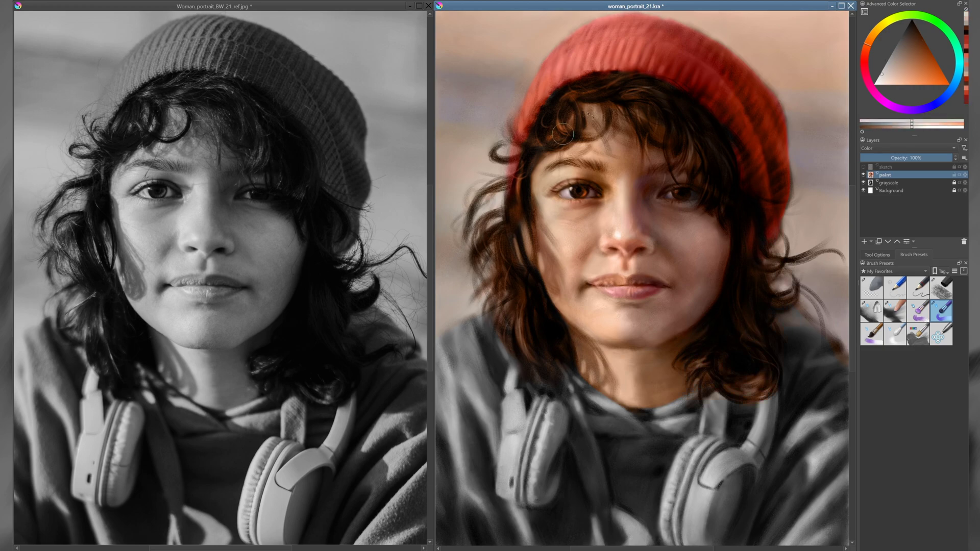
ctrl+click(560, 95)
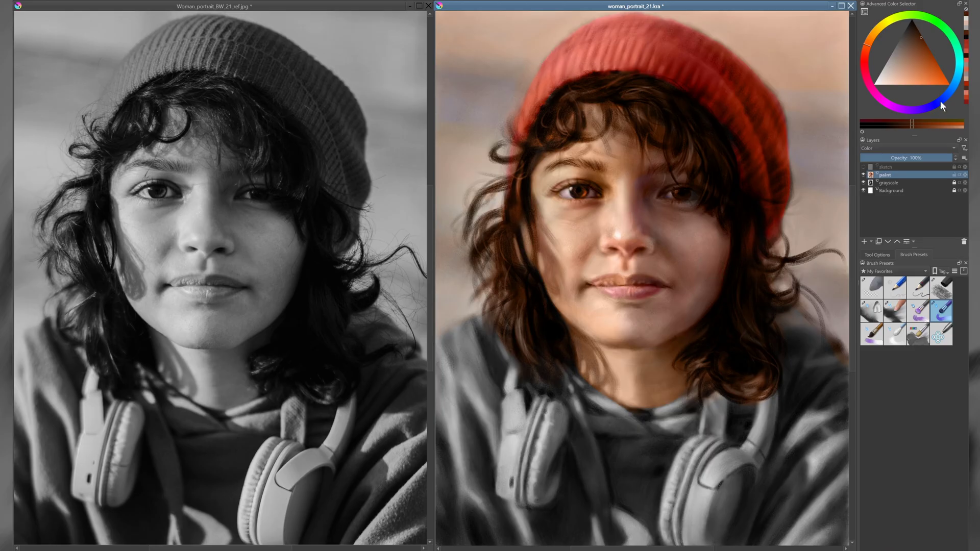
- Color the hoodie desaturated teal and vary it with muted green and blue across the folds and sleeves
drag(940, 100, 960, 65)
mouse_move(592, 449)
mouse_down()
mouse_move(586, 479)
mouse_move(551, 516)
mouse_up()
click(895, 60)
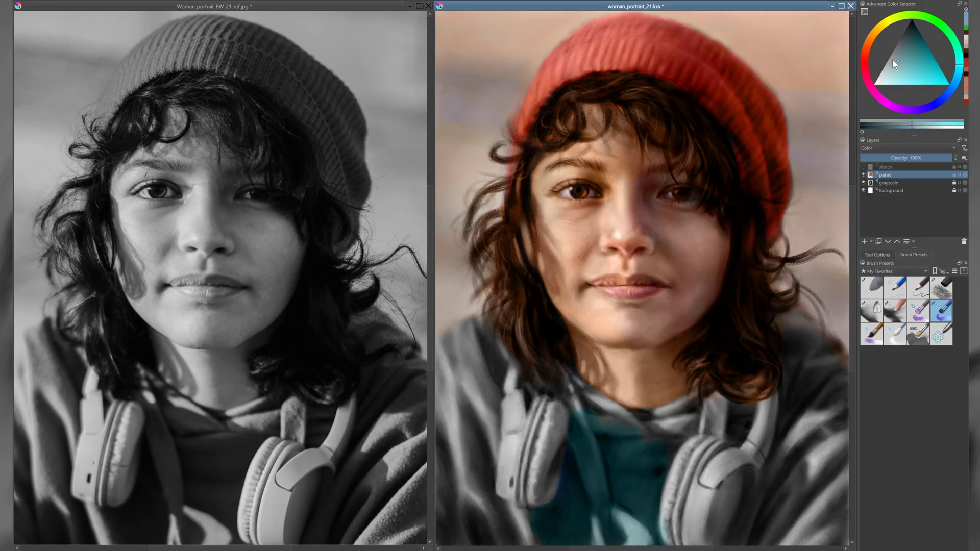
click(892, 59)
drag(475, 403, 494, 263)
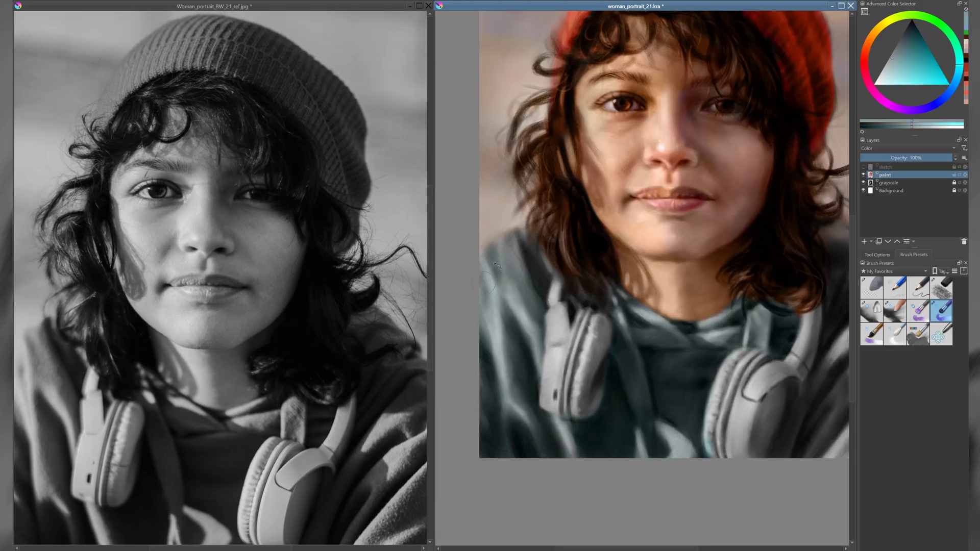
drag(591, 297, 477, 339)
mouse_move(383, 411)
mouse_down()
mouse_move(480, 418)
mouse_move(419, 422)
mouse_up()
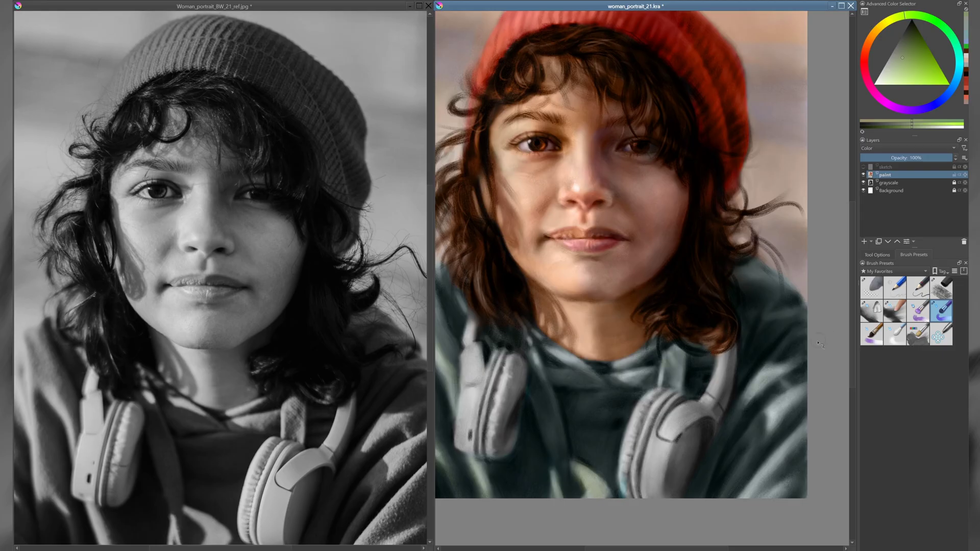
ctrl+click(809, 442)
scroll(544, 509, up, 2)
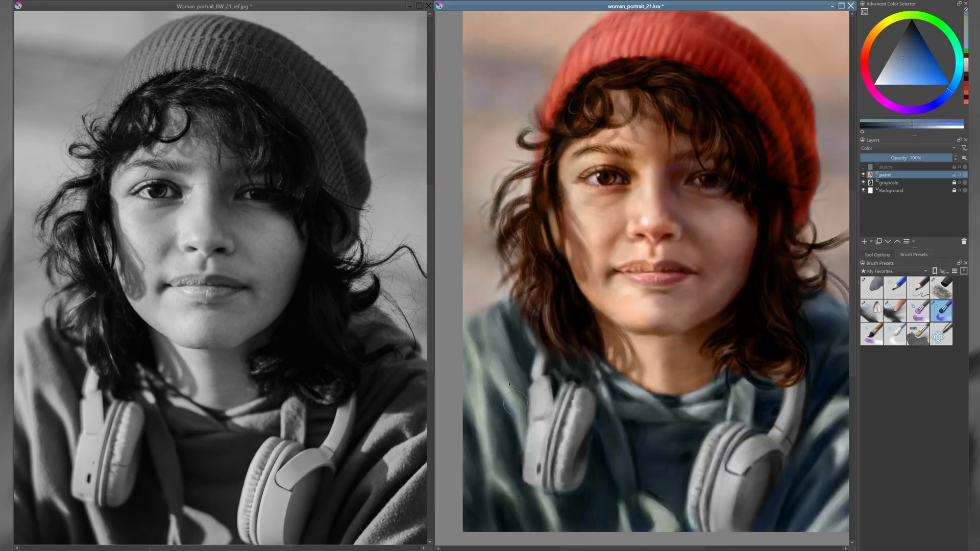
- Color both headphone cups and the headband lavender and vary them with pale blue
drag(561, 357, 532, 342)
click(917, 109)
drag(541, 460, 537, 330)
click(889, 67)
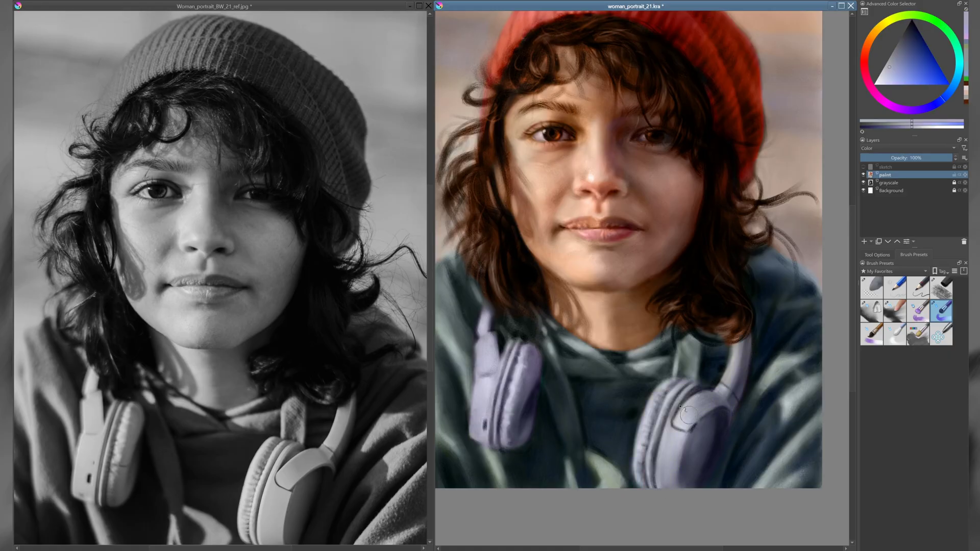
drag(684, 412, 710, 419)
ctrl+click(712, 456)
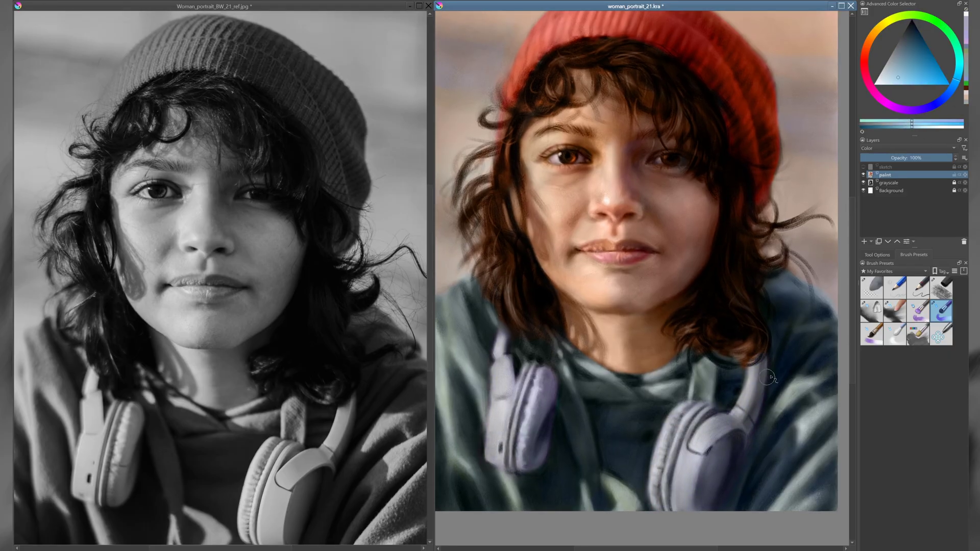
mouse_move(600, 380)
mouse_down()
mouse_move(633, 393)
mouse_move(602, 399)
mouse_up()
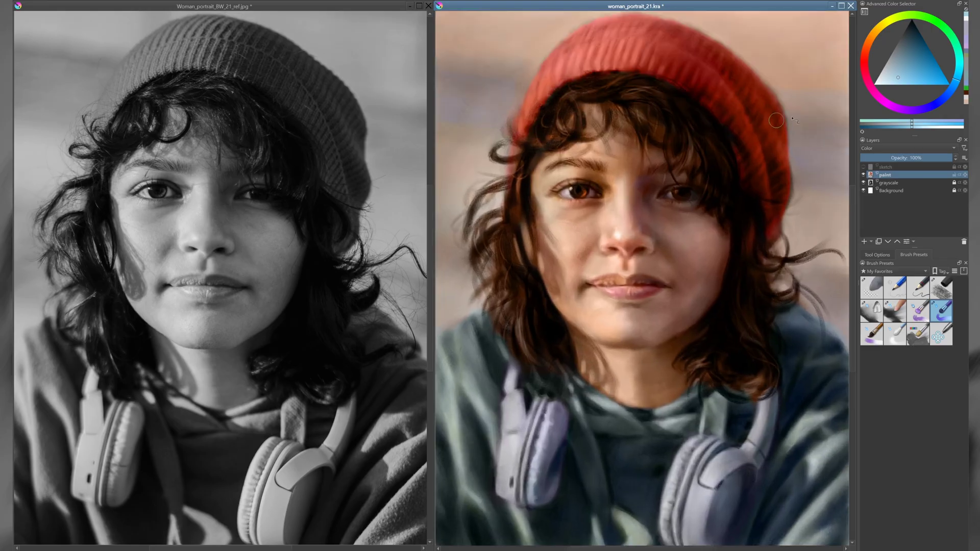
- Intensify the orange-brown in both irises and warm the skin tones around the eyes
scroll(685, 215, up, 1)
ctrl+click(625, 170)
ctrl+click(660, 280)
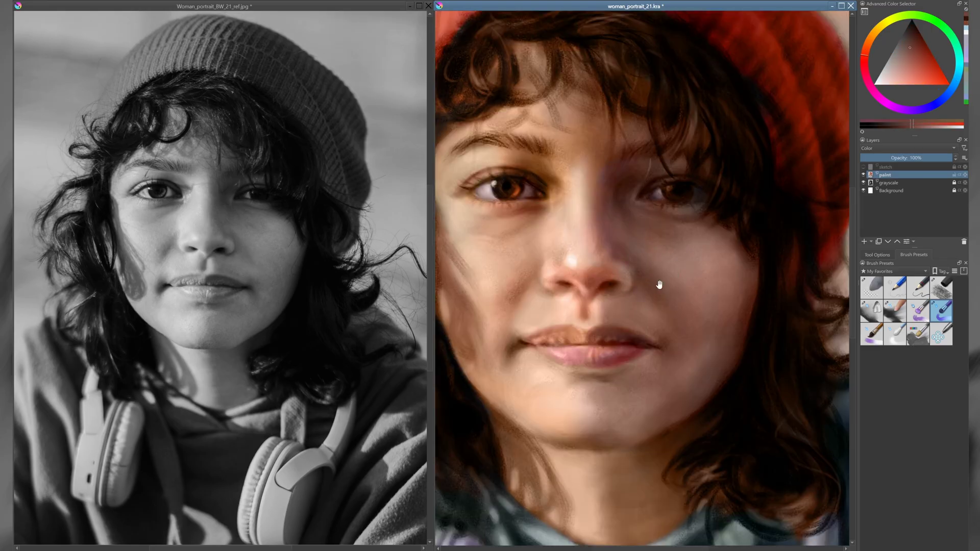
scroll(706, 253, down, 1)
drag(705, 254, 798, 305)
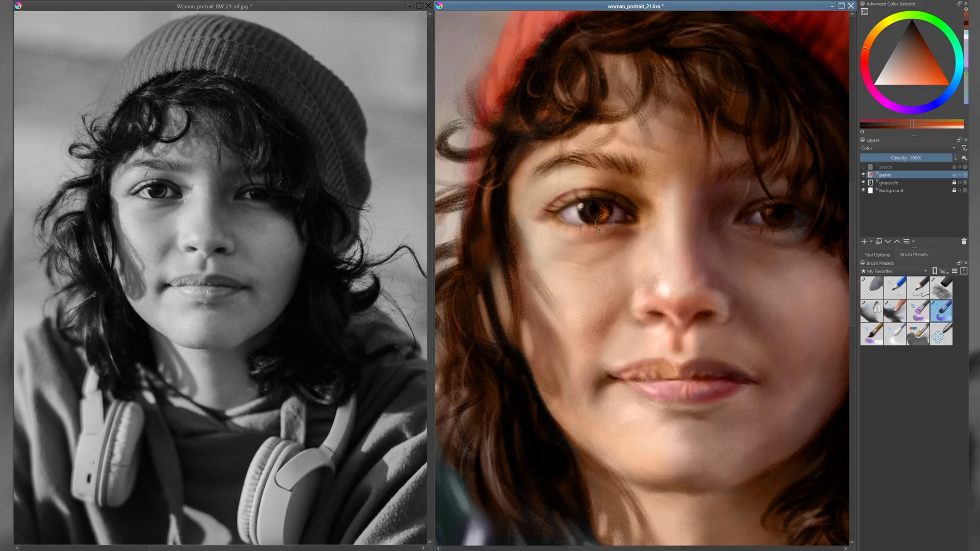
drag(600, 230, 552, 214)
ctrl+click(519, 256)
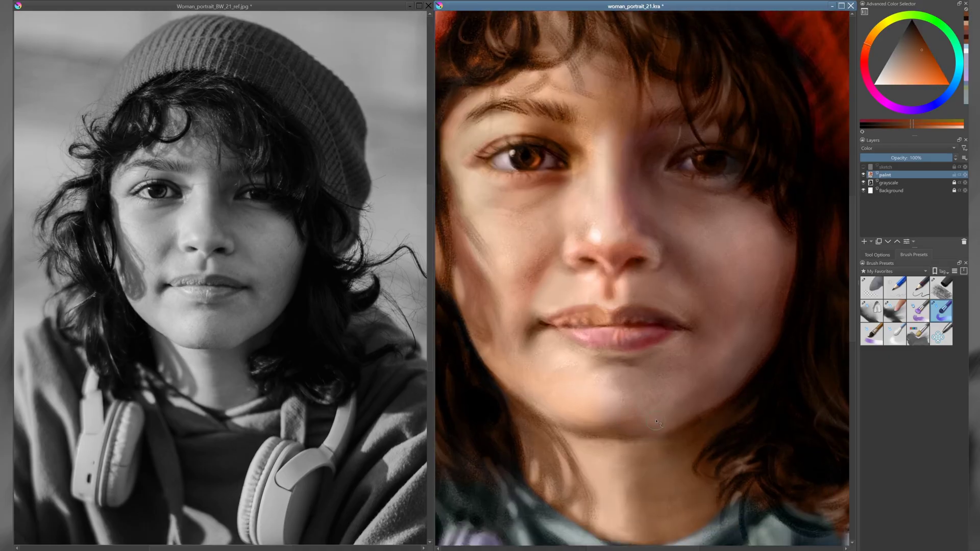
- Glaze the shaded cheek and chin with muted violet-pink and warm the upper lip with orange-brown
drag(660, 352, 641, 369)
ctrl+click(641, 369)
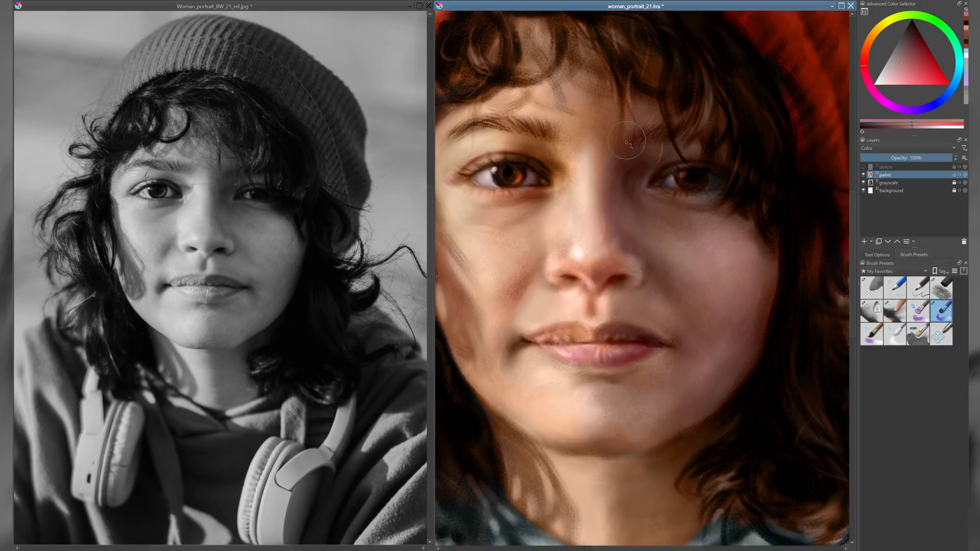
scroll(722, 308, down, 3)
scroll(572, 321, up, 3)
ctrl+click(573, 322)
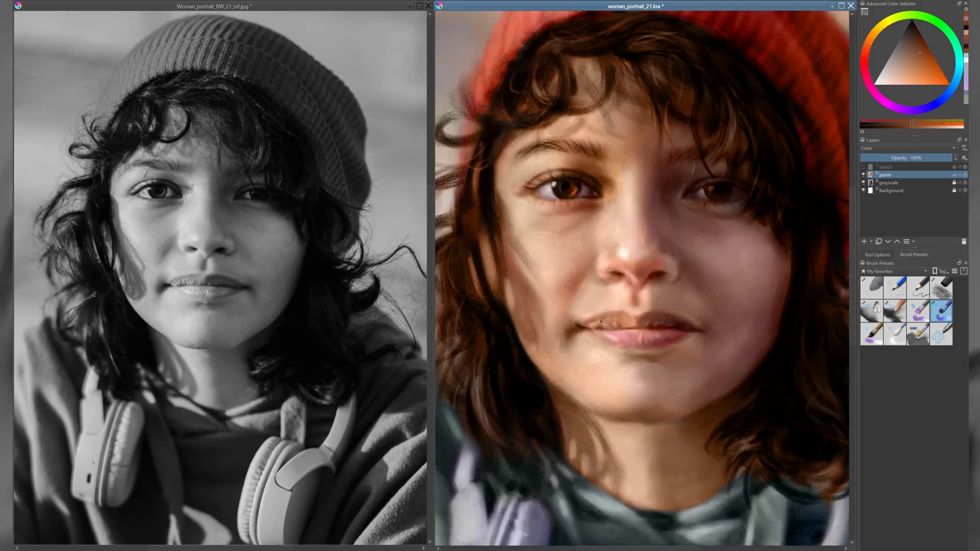
- Tint the lips with sampled muted red and deepen the hair below the beanie with dark red-brown
ctrl+click(627, 318)
scroll(612, 336, down, 2)
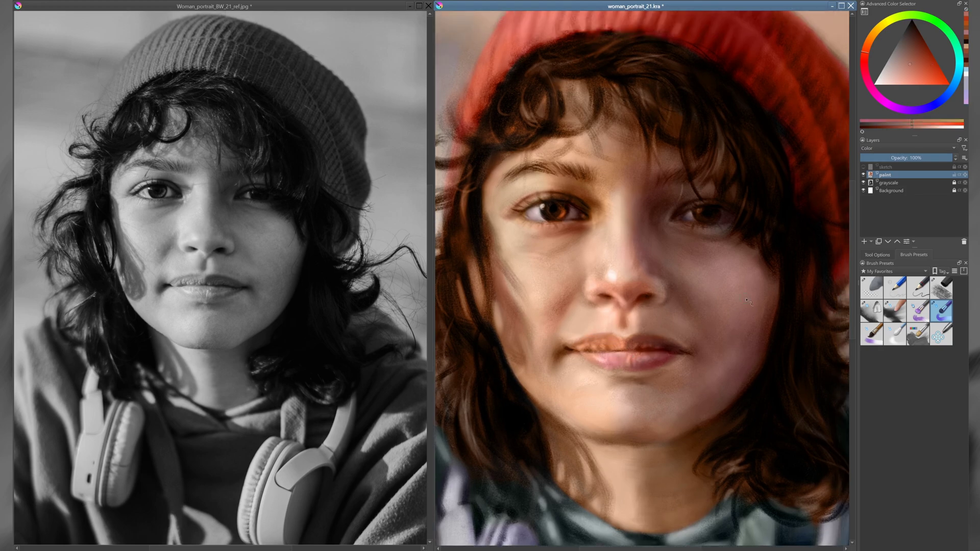
scroll(622, 121, up, 2)
ctrl+click(623, 120)
scroll(623, 120, down, 3)
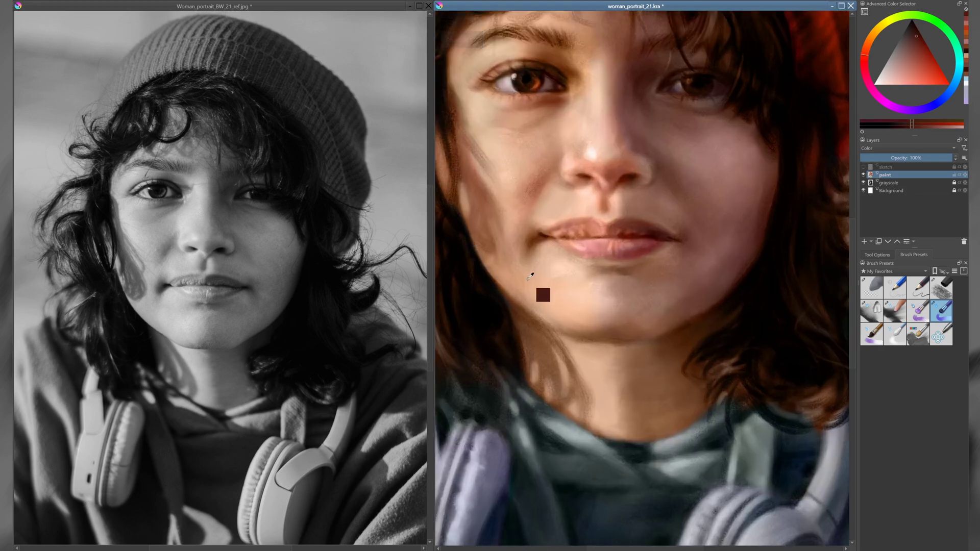
- Blend sampled orange-brown skin tones over the chin, jaw and neck down to the hoodie collar
ctrl+click(539, 307)
ctrl+click(685, 393)
scroll(685, 394, up, 2)
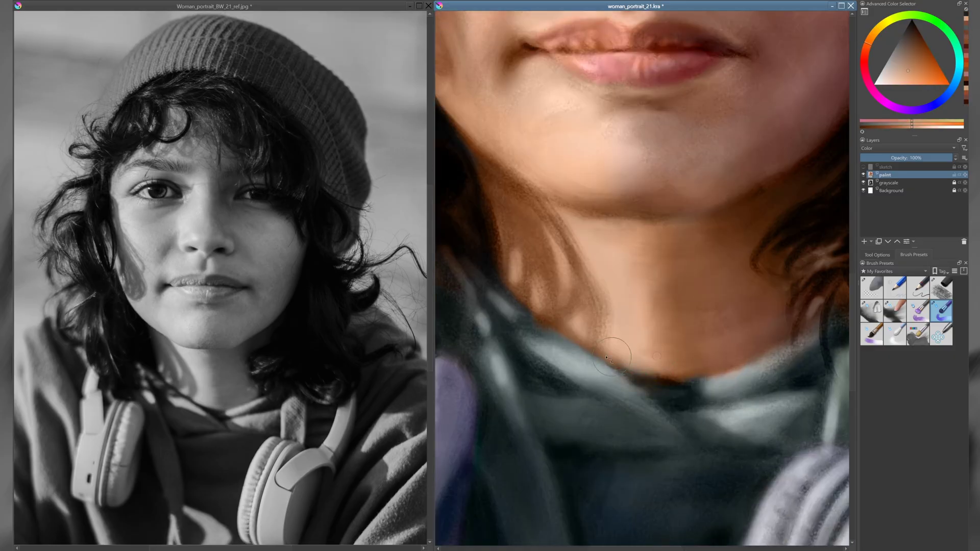
scroll(688, 193, down, 4)
scroll(689, 193, up, 1)
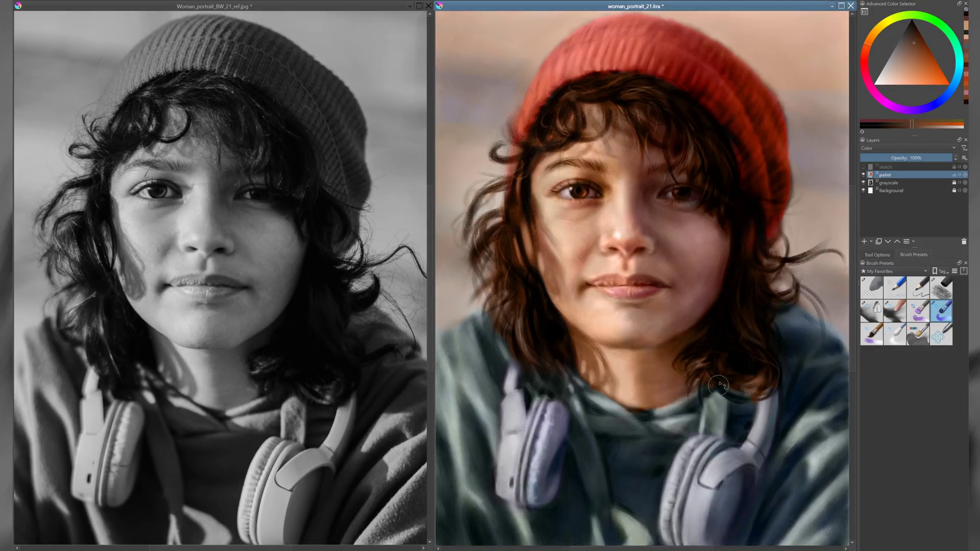
- Vary the left headphone cup with blue-violet and a touch of muted red
scroll(635, 309, up, 2)
scroll(636, 310, down, 2)
scroll(635, 310, up, 2)
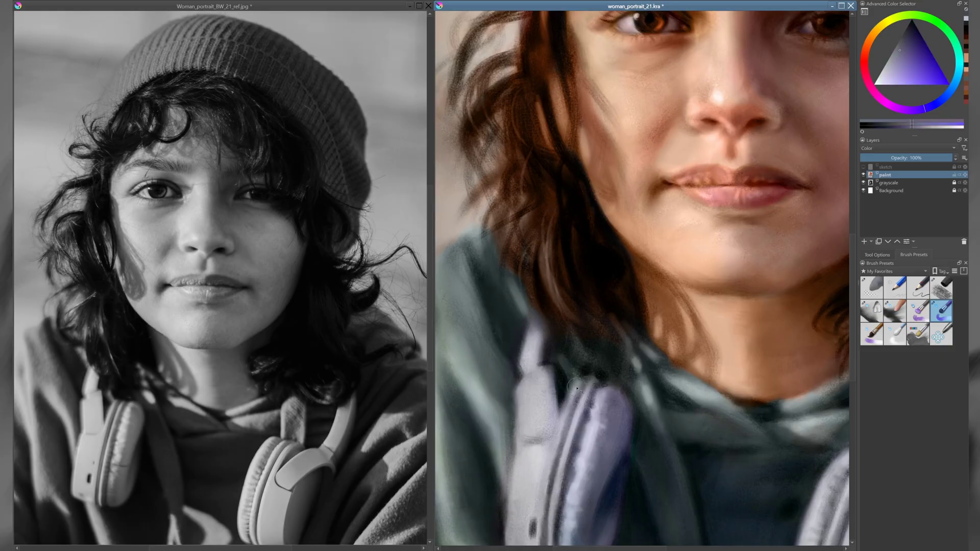
scroll(613, 392, down, 3)
scroll(613, 391, up, 1)
scroll(613, 392, down, 4)
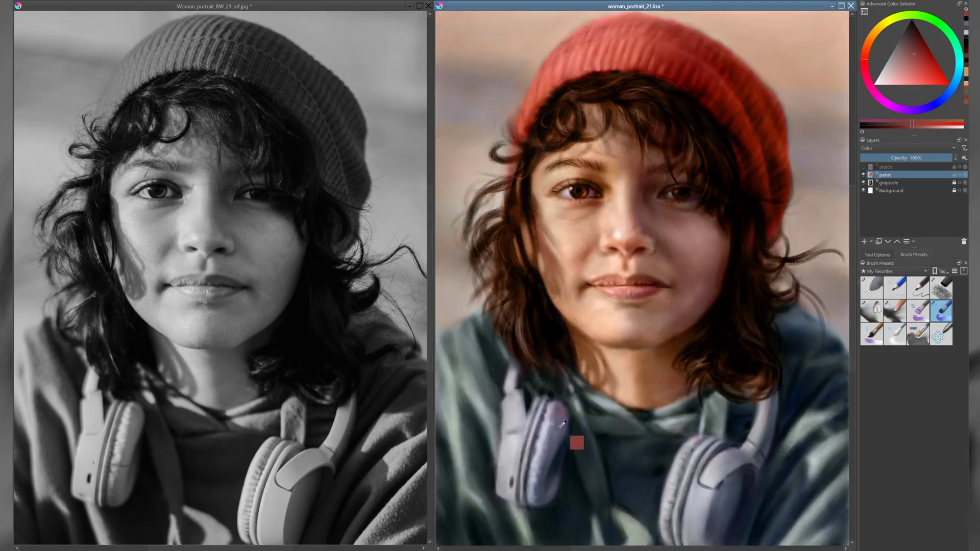
- Touch up the background around the loose curls and shoulders with sampled pale peach
ctrl+click(472, 302)
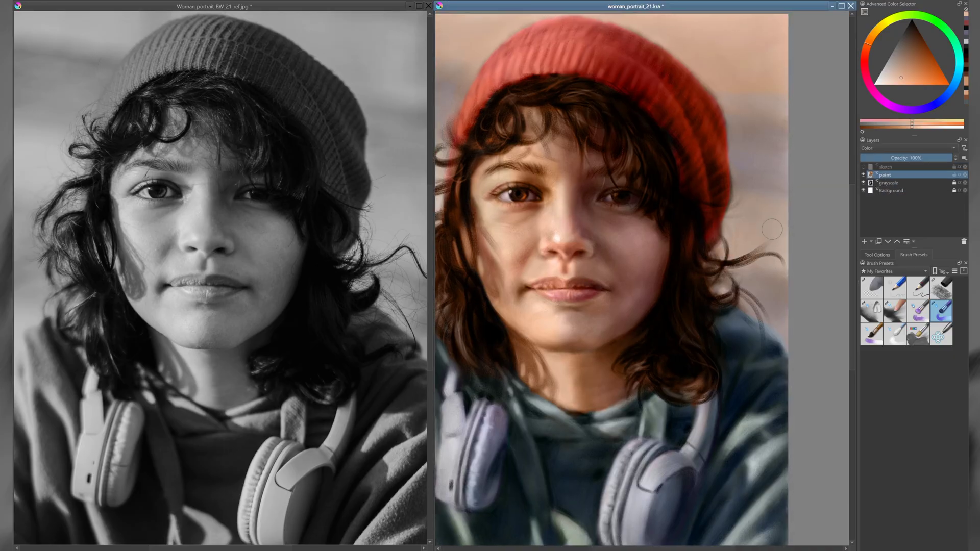
scroll(711, 213, up, 1)
scroll(810, 316, down, 1)
ctrl+click(810, 317)
- Warm the curls over the forehead and beside the shaded cheek with sampled dark orange-brown
scroll(810, 317, up, 1)
ctrl+click(605, 105)
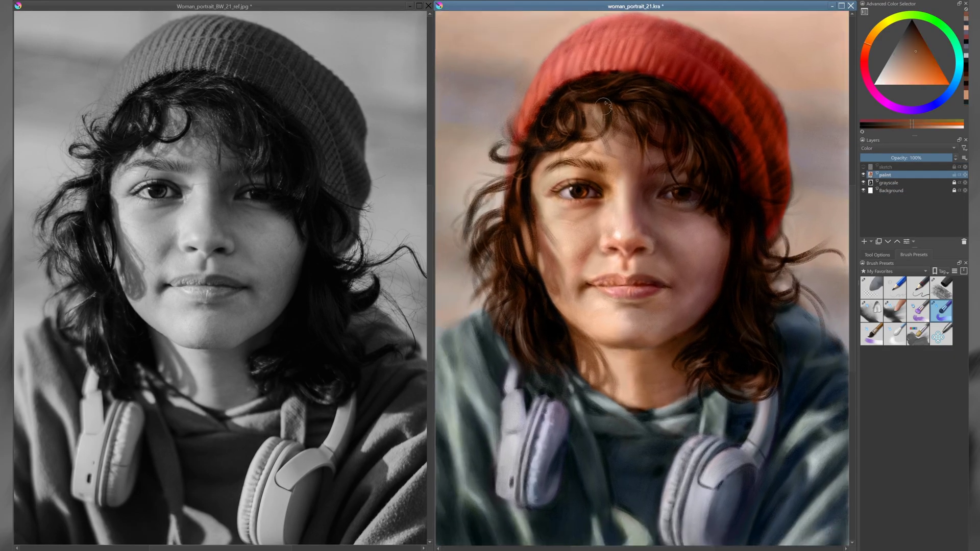
ctrl+click(632, 80)
scroll(746, 289, up, 1)
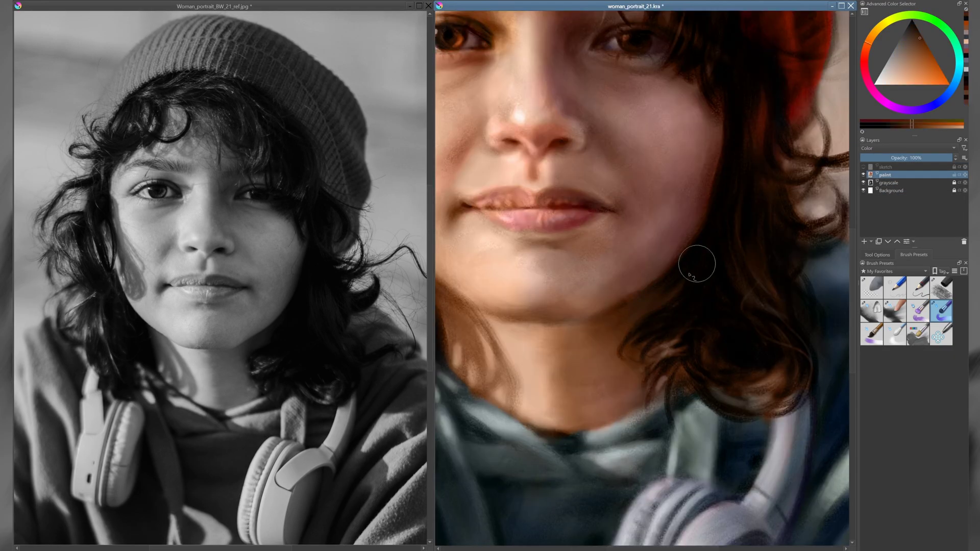
ctrl+click(696, 262)
scroll(744, 313, down, 1)
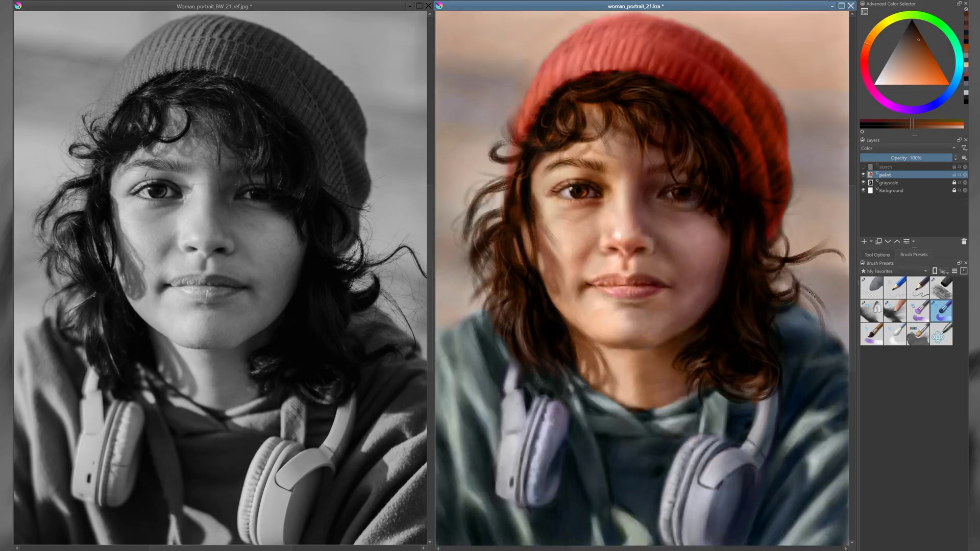
- Glaze pale blue and muted red over the shaded cheek and eye, and pale peach beside the nose on the lit side
scroll(724, 245, up, 1)
ctrl+click(675, 249)
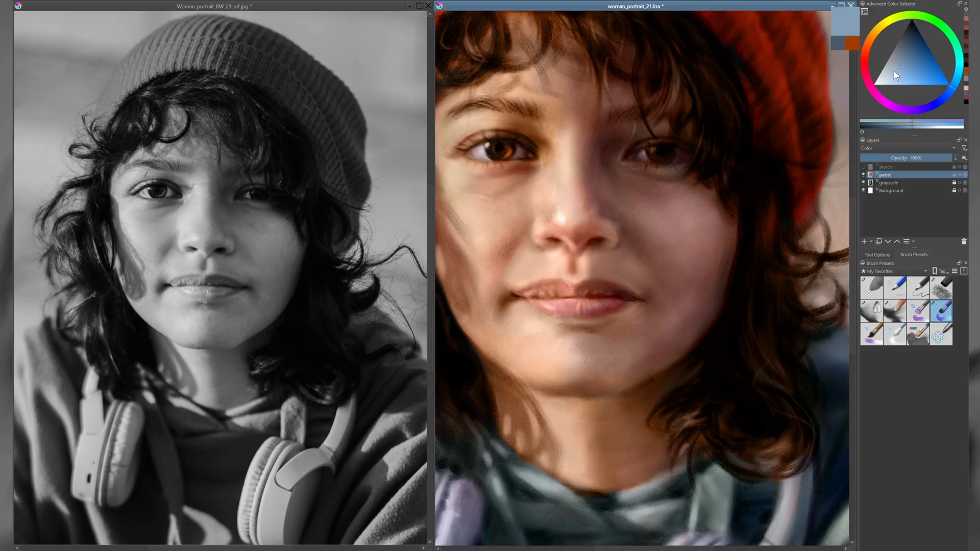
ctrl+click(729, 239)
scroll(728, 239, down, 1)
scroll(698, 214, up, 1)
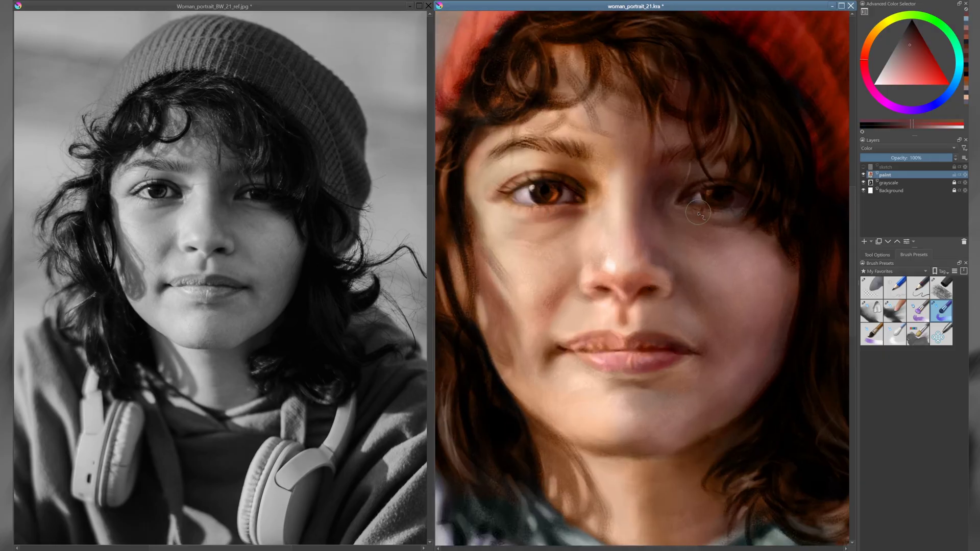
ctrl+click(596, 202)
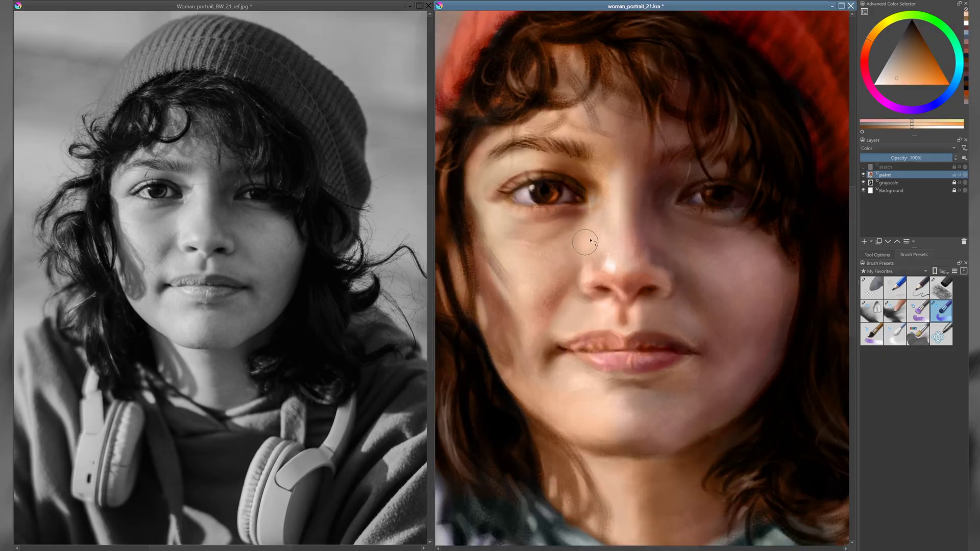
ctrl+click(576, 216)
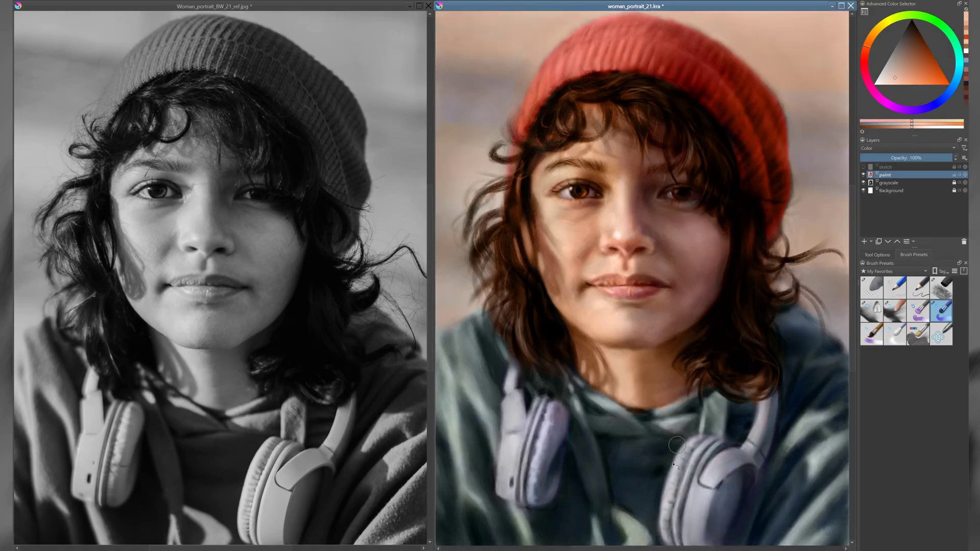
- Refine the beanie's ribs on the unlocked grayscale layer with a Charcoal_KA brush and recolor its shaded side muted red on the paint layer
click(952, 184)
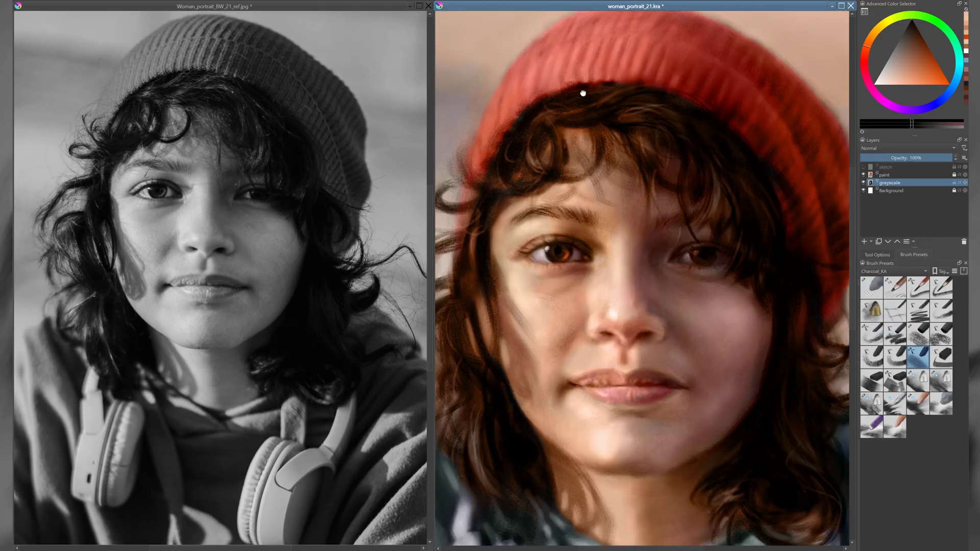
drag(583, 92, 583, 167)
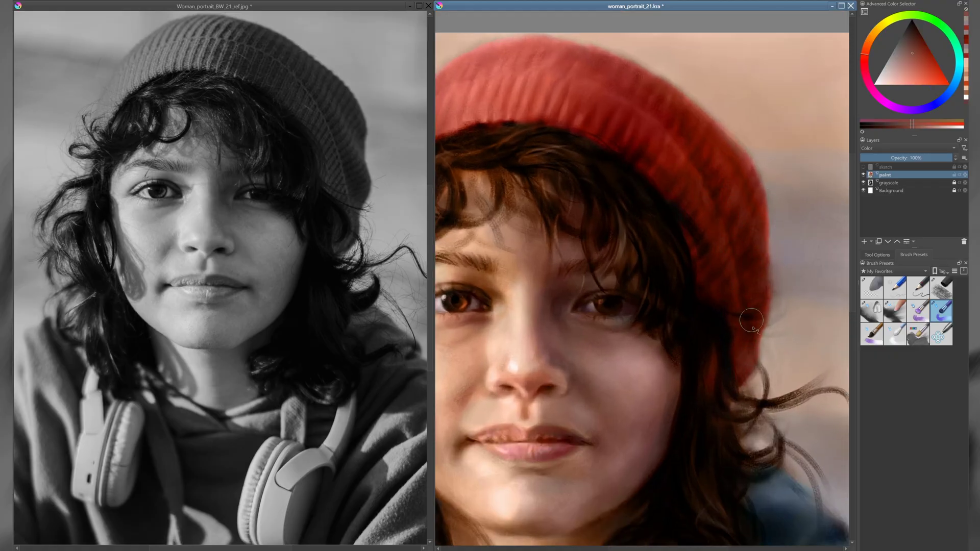
ctrl+click(685, 229)
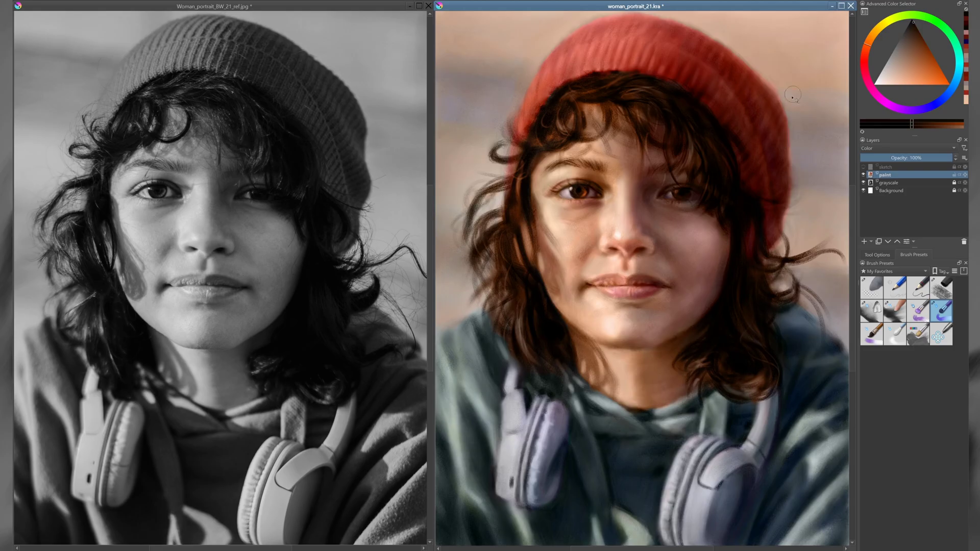
- Refine the dark hair edge along the beanie on the grayscale layer with a Charcoal_KA brush
click(893, 271)
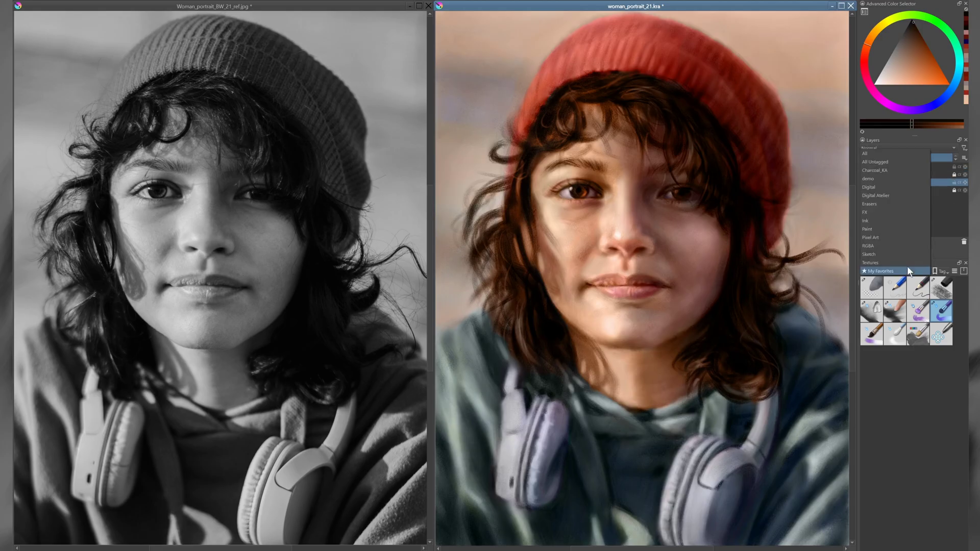
click(875, 246)
scroll(747, 143, up, 3)
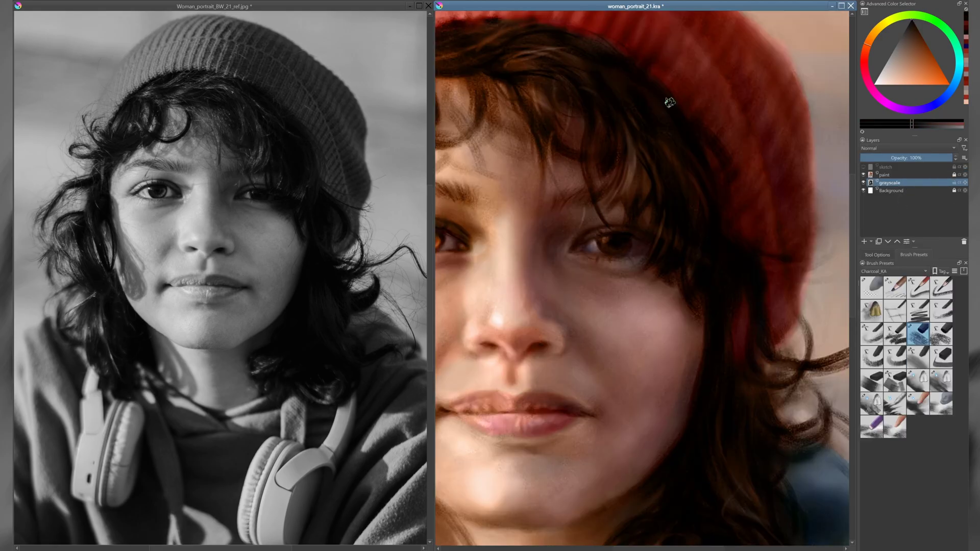
scroll(667, 99, down, 3)
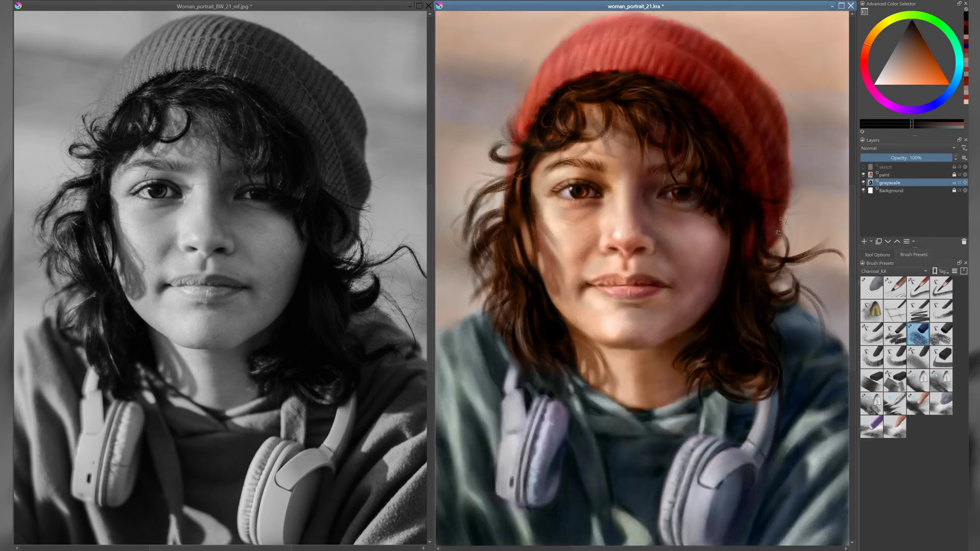